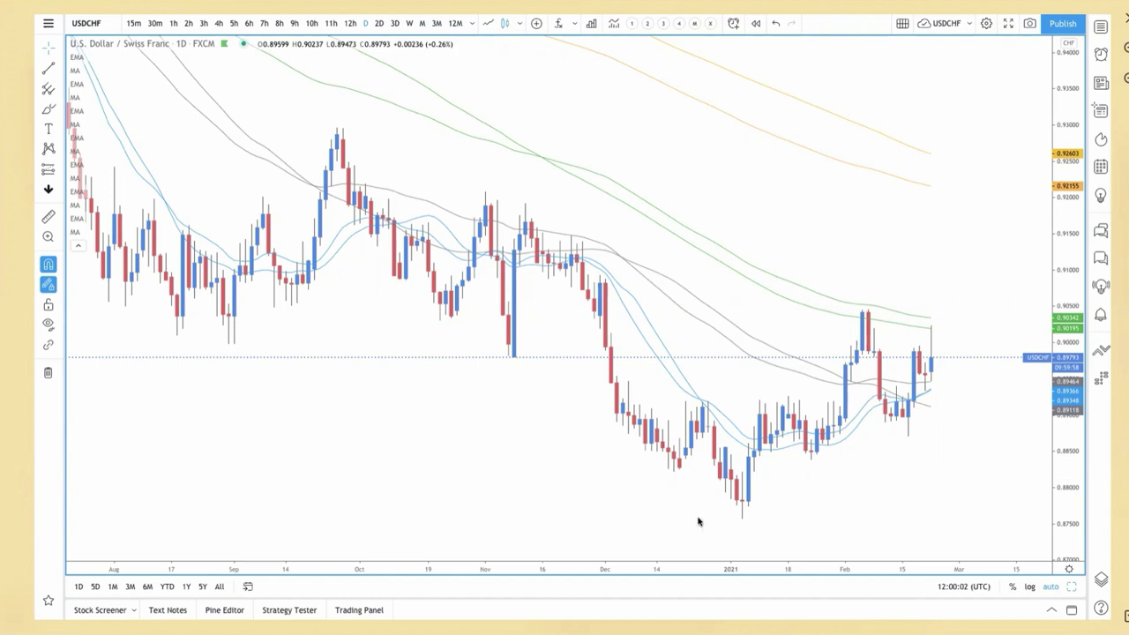
# - Draw two near-horizontal zone lines from the early December candle on the USDCHF chart, trace the green moving averages and circle the February high
pyautogui.moveTo(602, 320); pyautogui.dragTo(943, 319)
pyautogui.moveTo(600, 275); pyautogui.dragTo(983, 293)
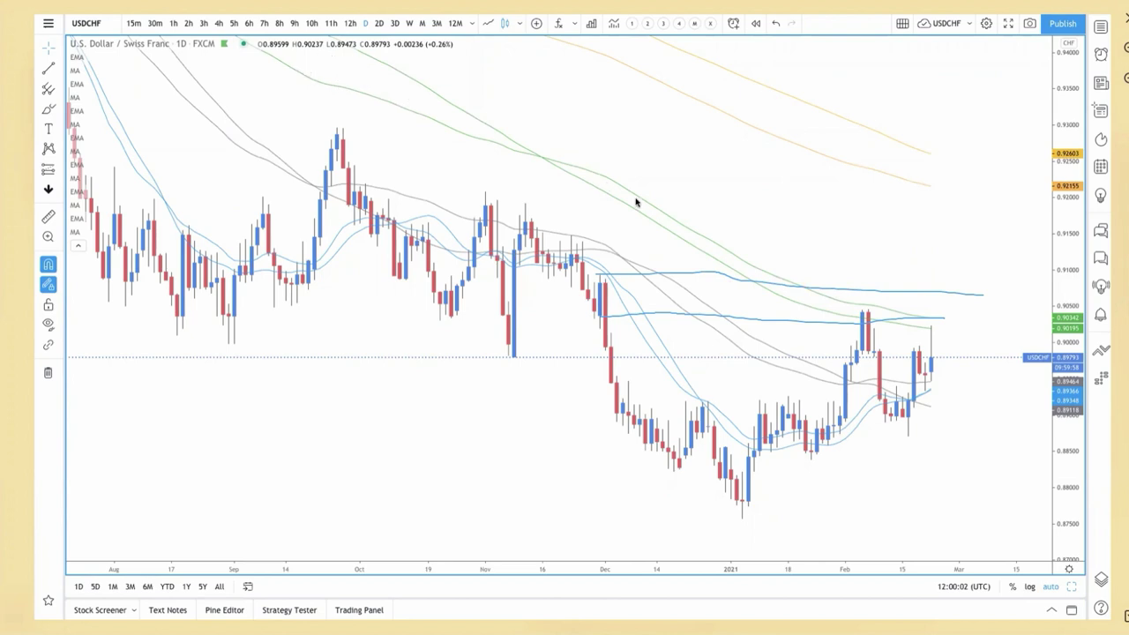
pyautogui.moveTo(380, 88)
pyautogui.mouseDown()
pyautogui.moveTo(394, 74)
pyautogui.moveTo(433, 93)
pyautogui.moveTo(456, 121)
pyautogui.moveTo(607, 184)
pyautogui.moveTo(642, 216)
pyautogui.moveTo(857, 328)
pyautogui.moveTo(875, 297)
pyautogui.mouseUp()
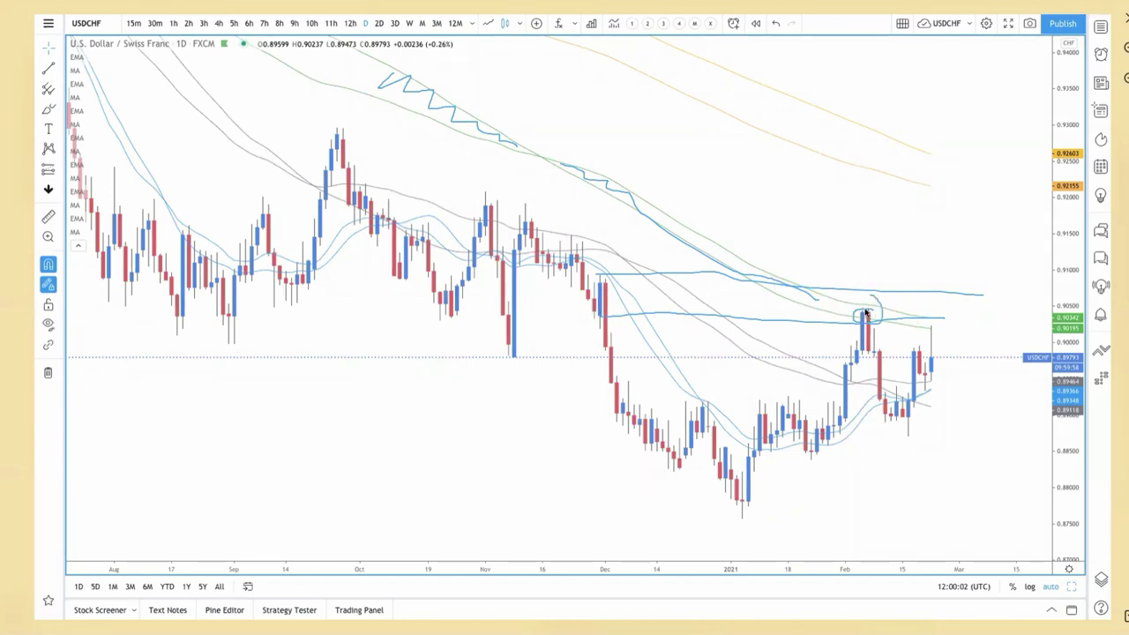
# - Mark the February drop with an arrow, underline above the early chart area, circle the early November high and close the enlarged chart
pyautogui.moveTo(882, 406)
pyautogui.mouseDown()
pyautogui.moveTo(888, 418)
pyautogui.moveTo(898, 407)
pyautogui.mouseUp()
pyautogui.moveTo(122, 55); pyautogui.dragTo(176, 57)
pyautogui.moveTo(486, 217)
pyautogui.mouseDown()
pyautogui.moveTo(466, 231)
pyautogui.moveTo(495, 238)
pyautogui.moveTo(481, 208)
pyautogui.moveTo(473, 219)
pyautogui.moveTo(487, 203)
pyautogui.moveTo(472, 231)
pyautogui.mouseUp()
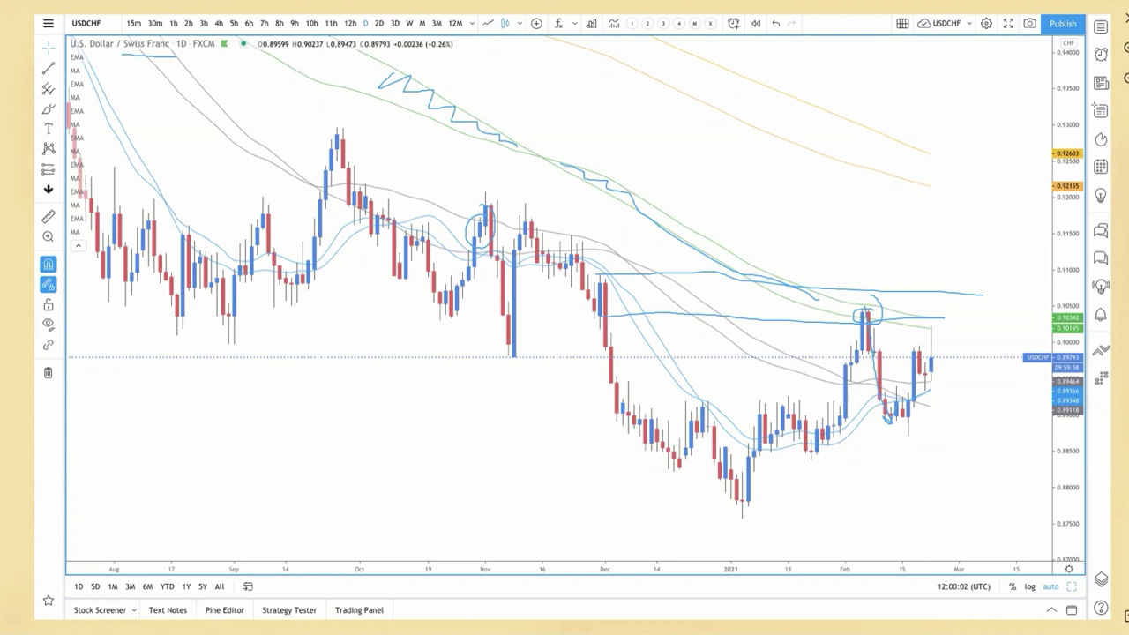
pyautogui.press('Escape')
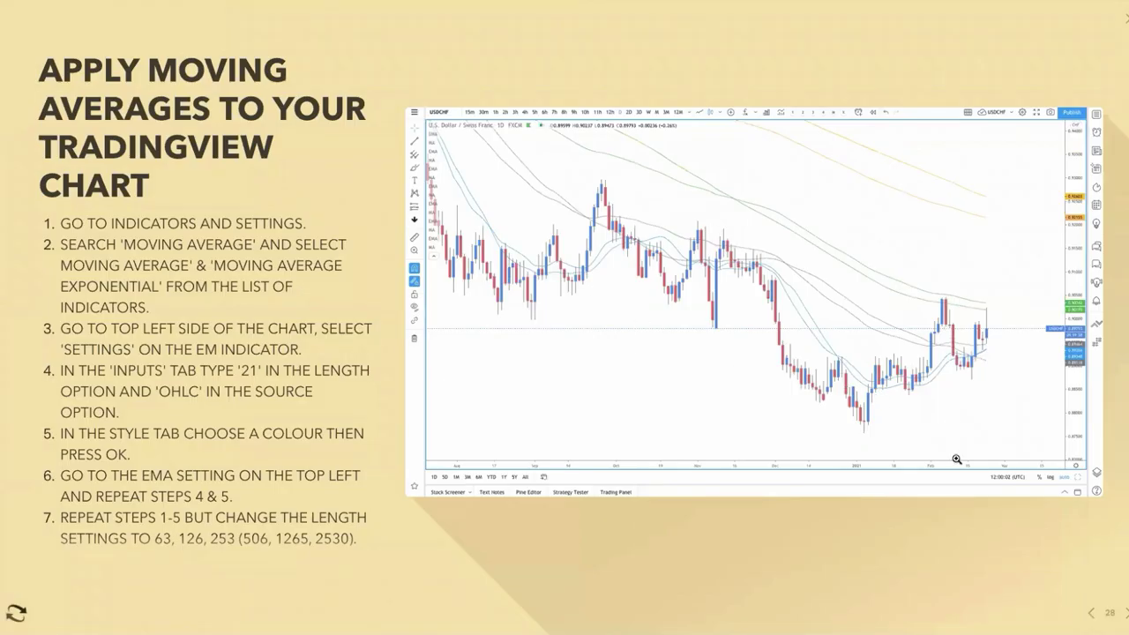
pyautogui.click(1122, 612)
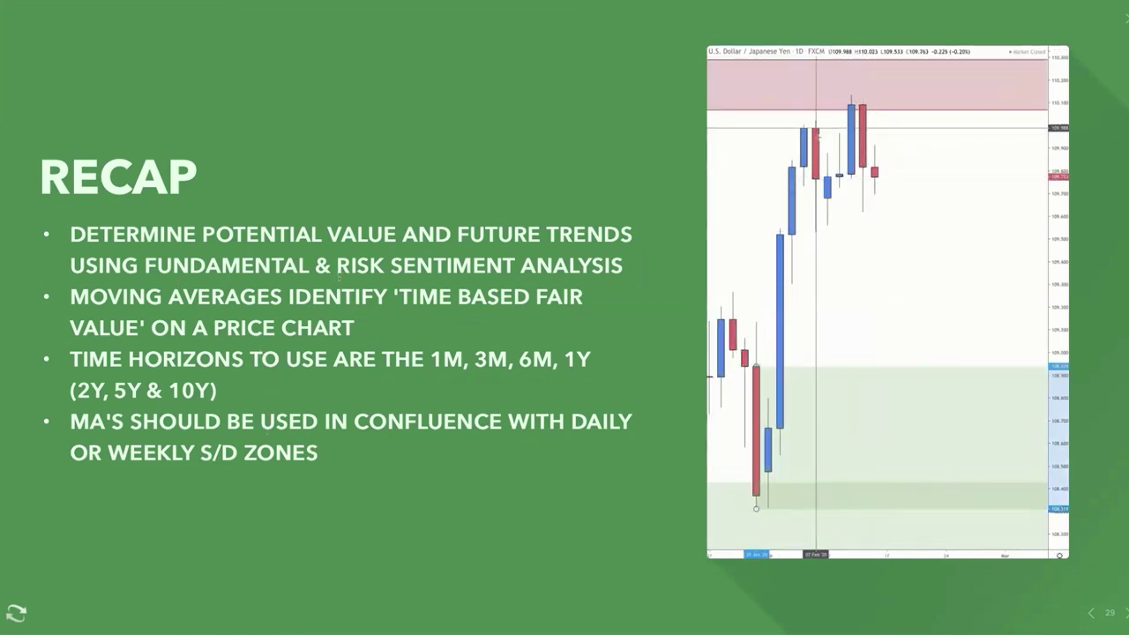
pyautogui.moveTo(86, 236); pyautogui.dragTo(622, 300)
pyautogui.moveTo(71, 298); pyautogui.dragTo(344, 328)
pyautogui.click(77, 359)
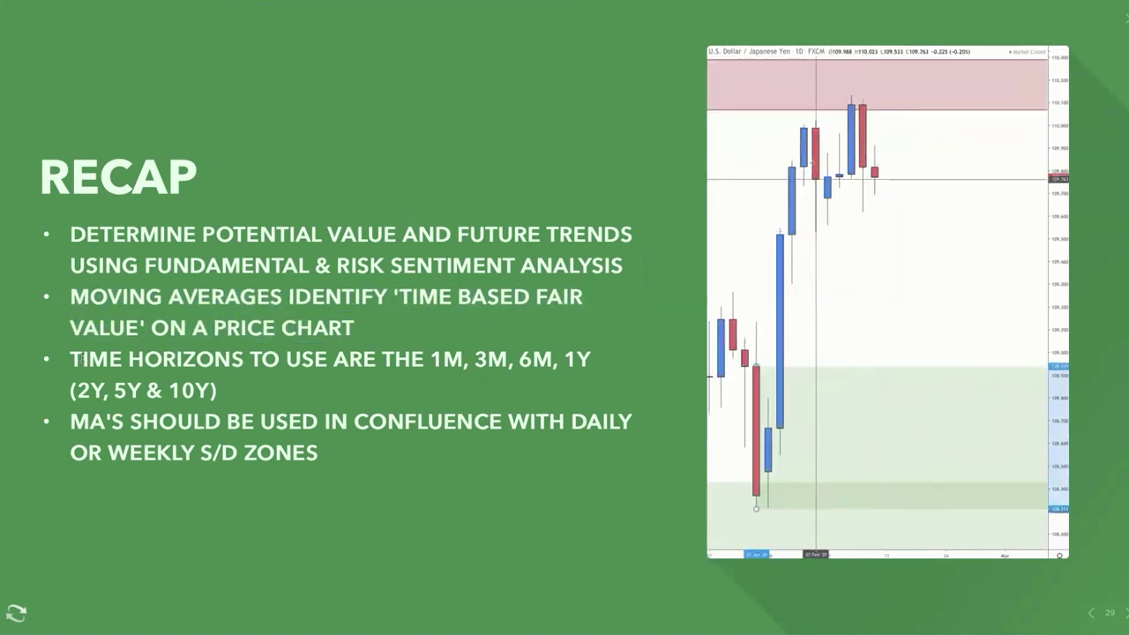
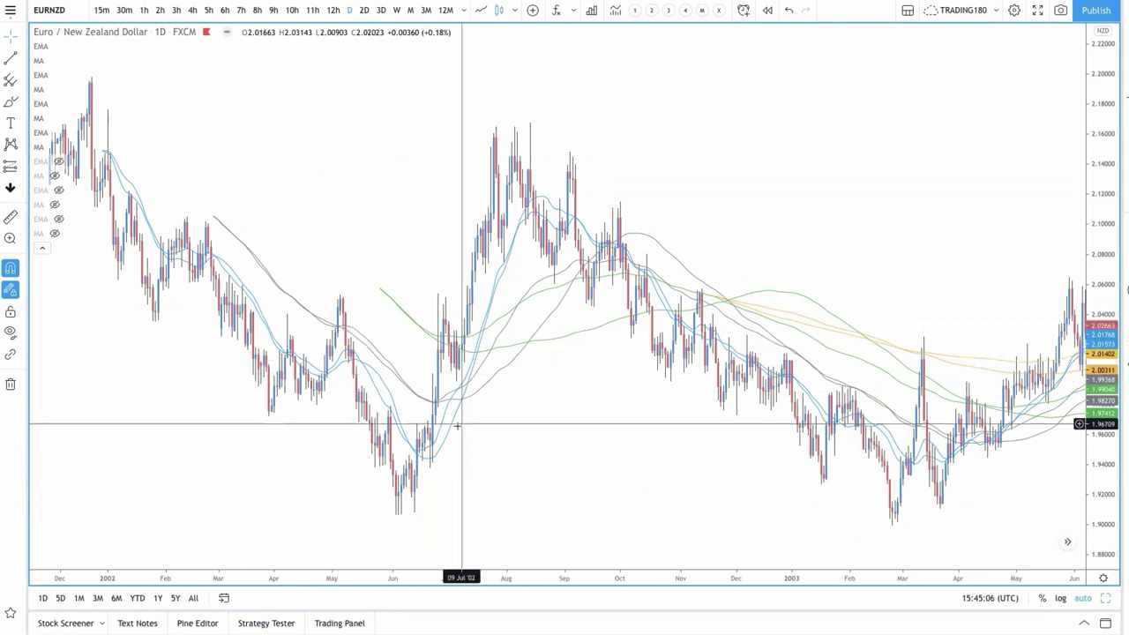
# - Circle the June 2002 lows on the EURNZD daily chart and trace the rally to the July peak with the brush
pyautogui.scroll(3, 576, 462)
pyautogui.scroll(2, 576, 463)
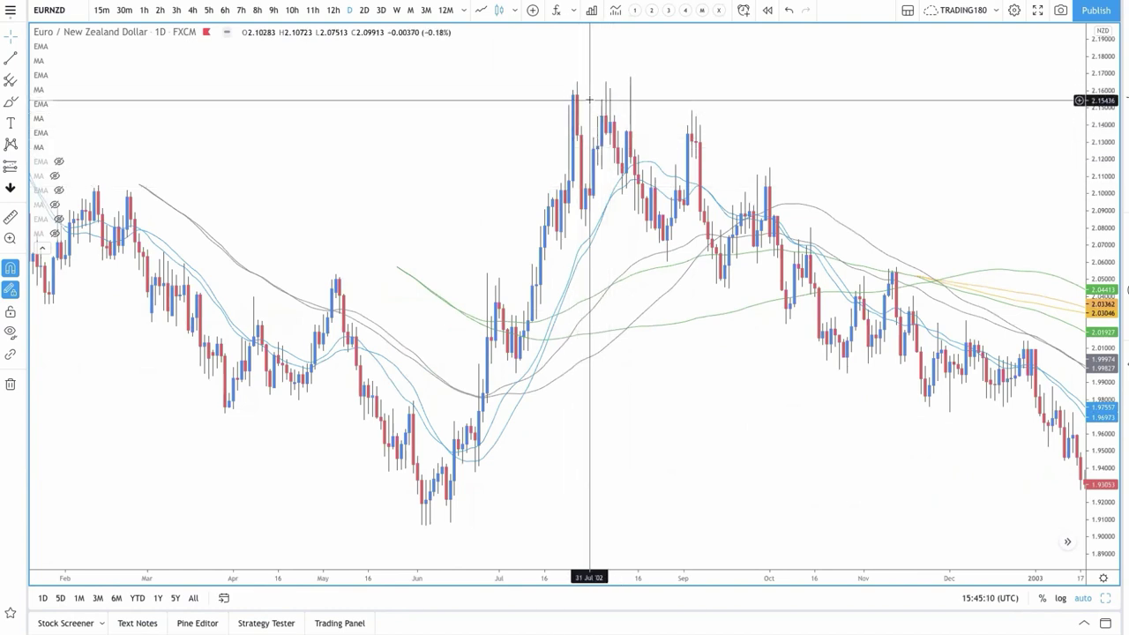
pyautogui.click(13, 103)
pyautogui.moveTo(479, 412)
pyautogui.mouseDown()
pyautogui.moveTo(382, 453)
pyautogui.moveTo(496, 424)
pyautogui.moveTo(477, 415)
pyautogui.moveTo(484, 313)
pyautogui.moveTo(596, 124)
pyautogui.moveTo(618, 204)
pyautogui.mouseUp()
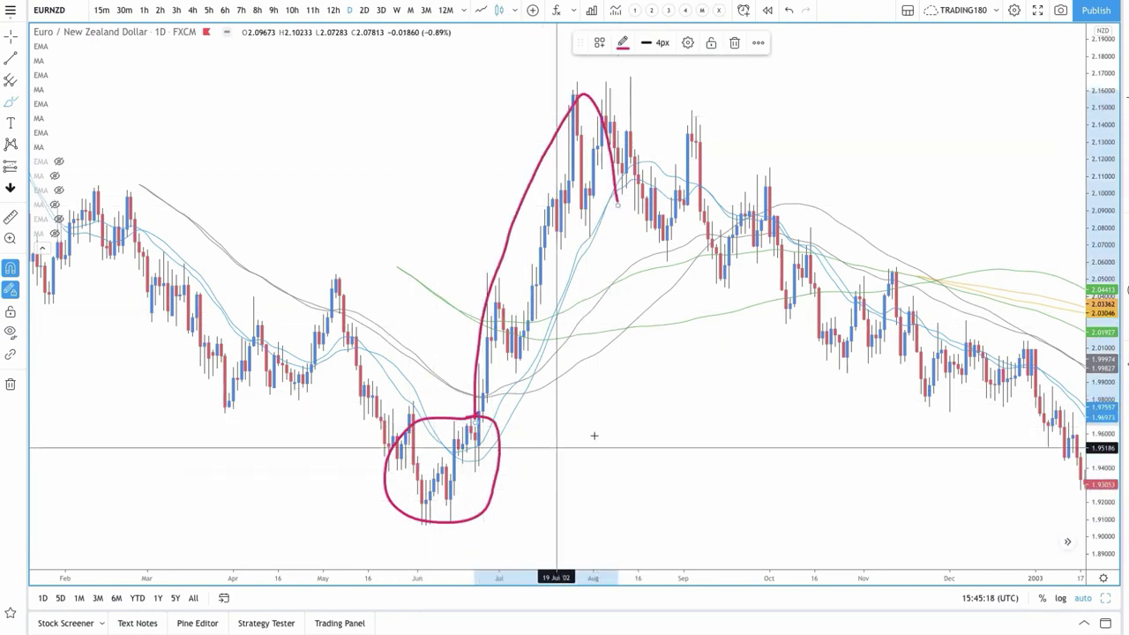
# - Delete the brush circle around the June lows and the brush curve over the July rally
pyautogui.click(500, 422)
pyautogui.press('Delete')
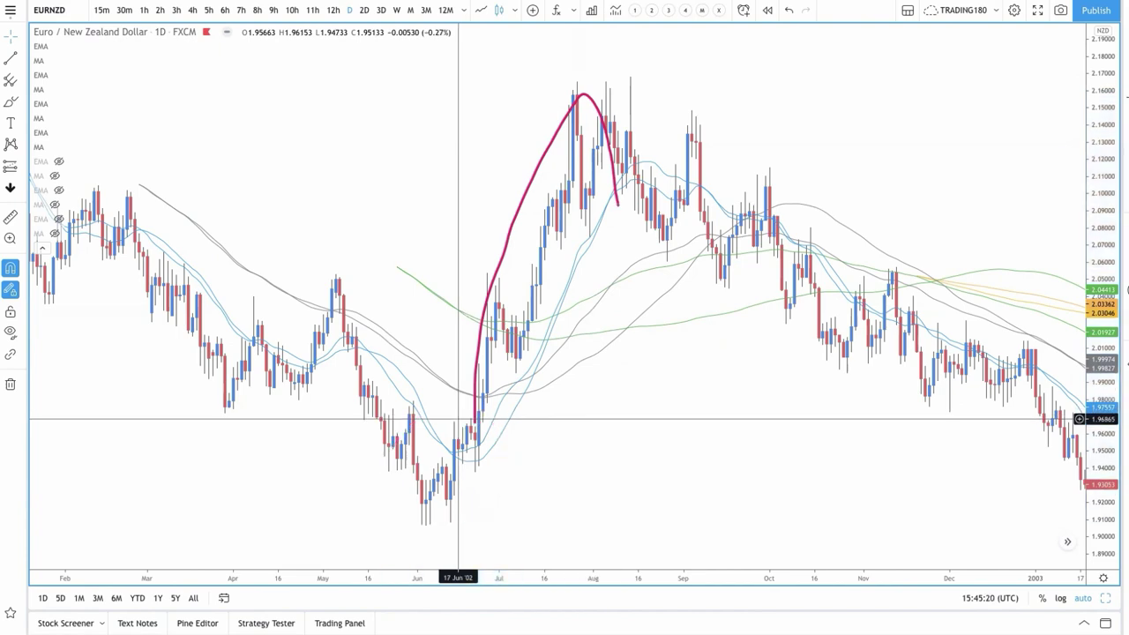
pyautogui.click(488, 304)
pyautogui.press('Delete')
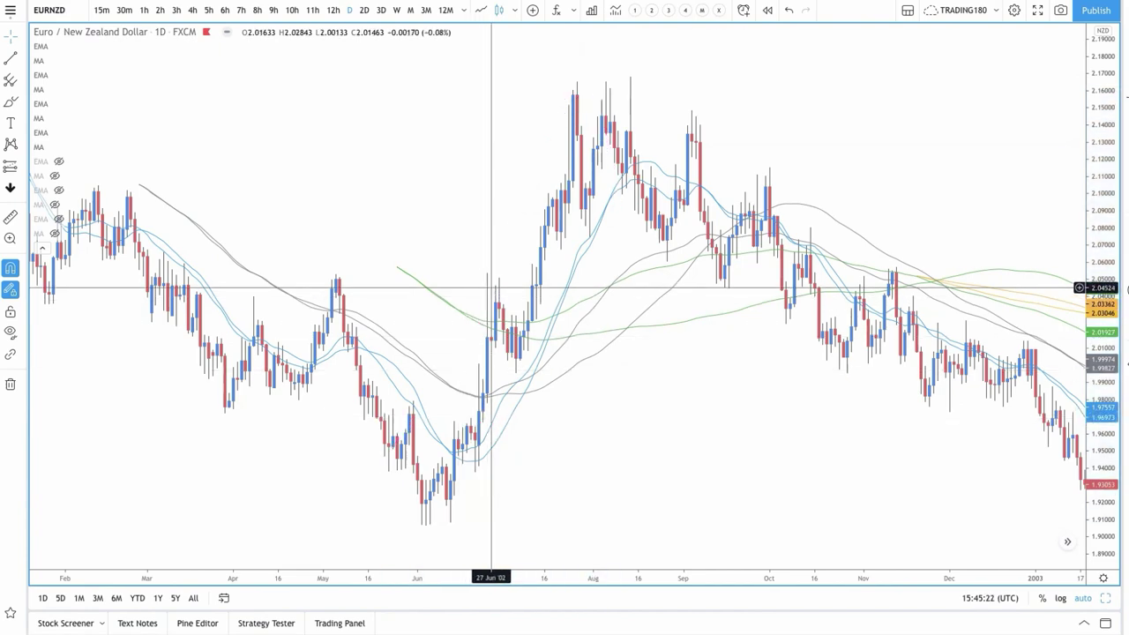
# - Mark the point where price crosses the grey moving averages around 24 June 2002 with brush strokes
pyautogui.scroll(3, 476, 415)
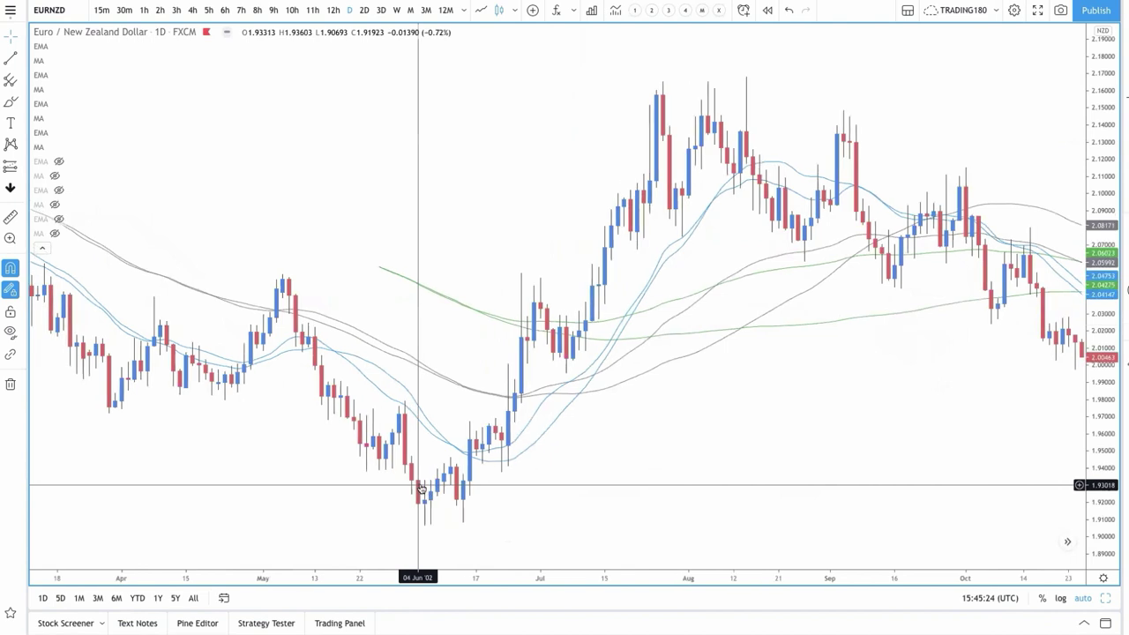
pyautogui.moveTo(42, 110)
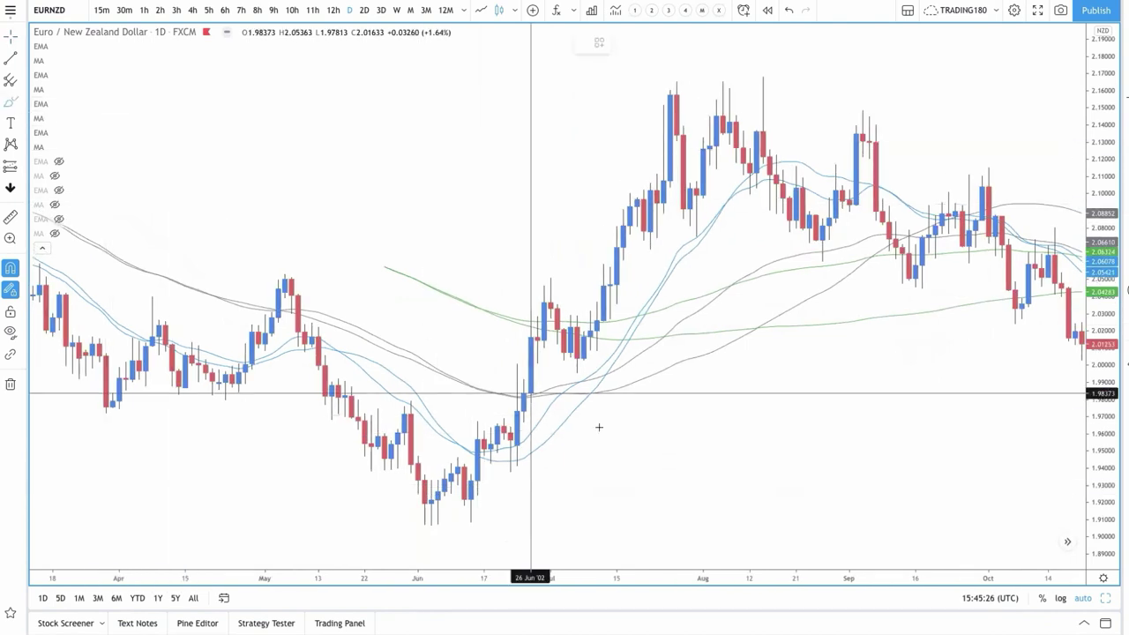
pyautogui.moveTo(505, 384); pyautogui.dragTo(518, 407)
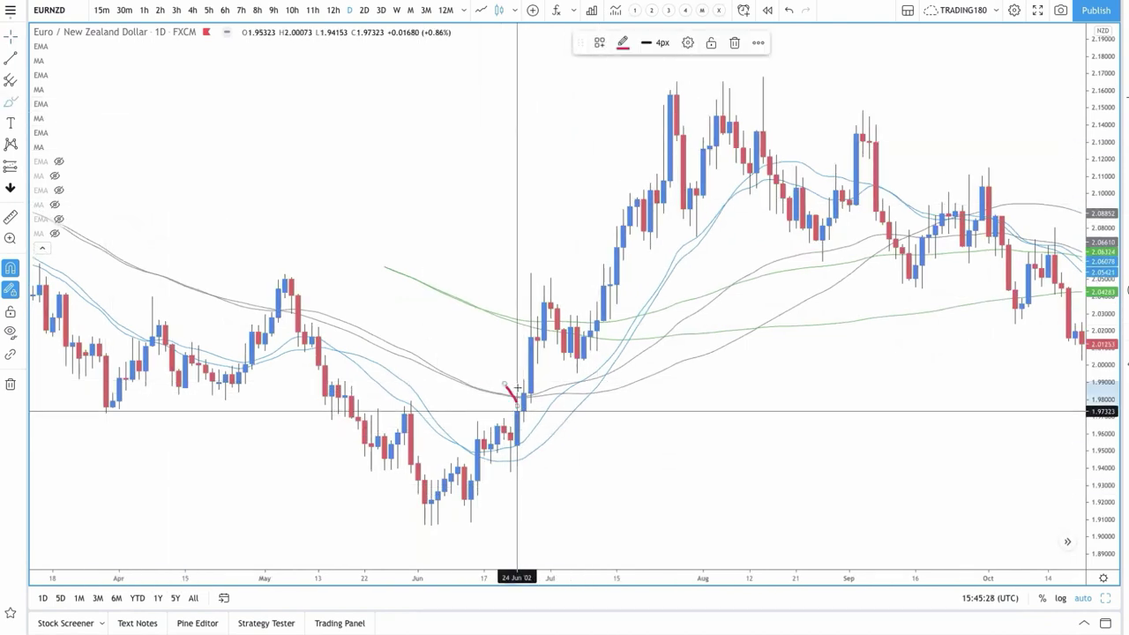
pyautogui.moveTo(515, 367); pyautogui.dragTo(497, 408)
pyautogui.moveTo(518, 302)
pyautogui.mouseDown()
pyautogui.moveTo(540, 333)
pyautogui.moveTo(517, 334)
pyautogui.mouseUp()
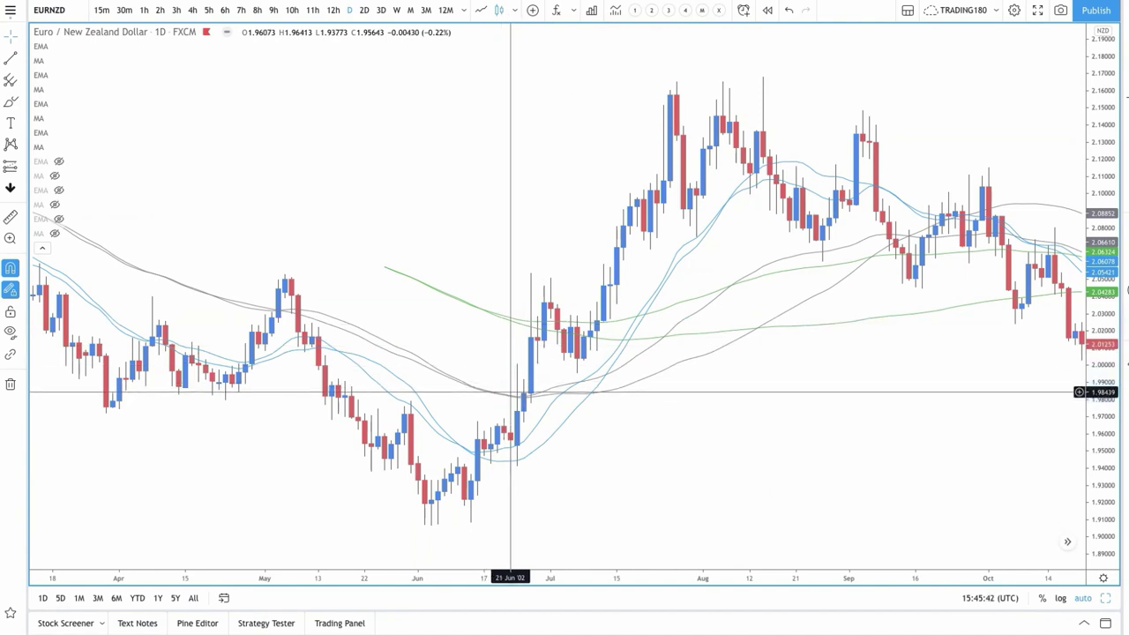
# - Circle the late April candle at the blue moving averages, trace the swing into mid-May and mark that touch with a cross
pyautogui.moveTo(26, 103)
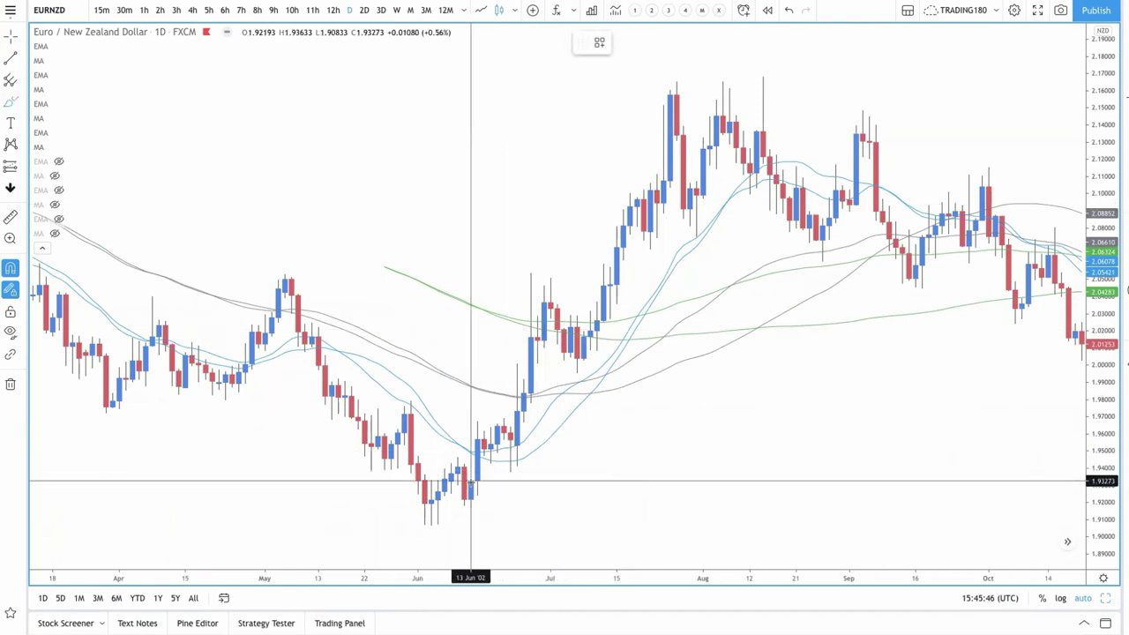
pyautogui.hscroll(-3, 621, 508)
pyautogui.scroll(3, 621, 508)
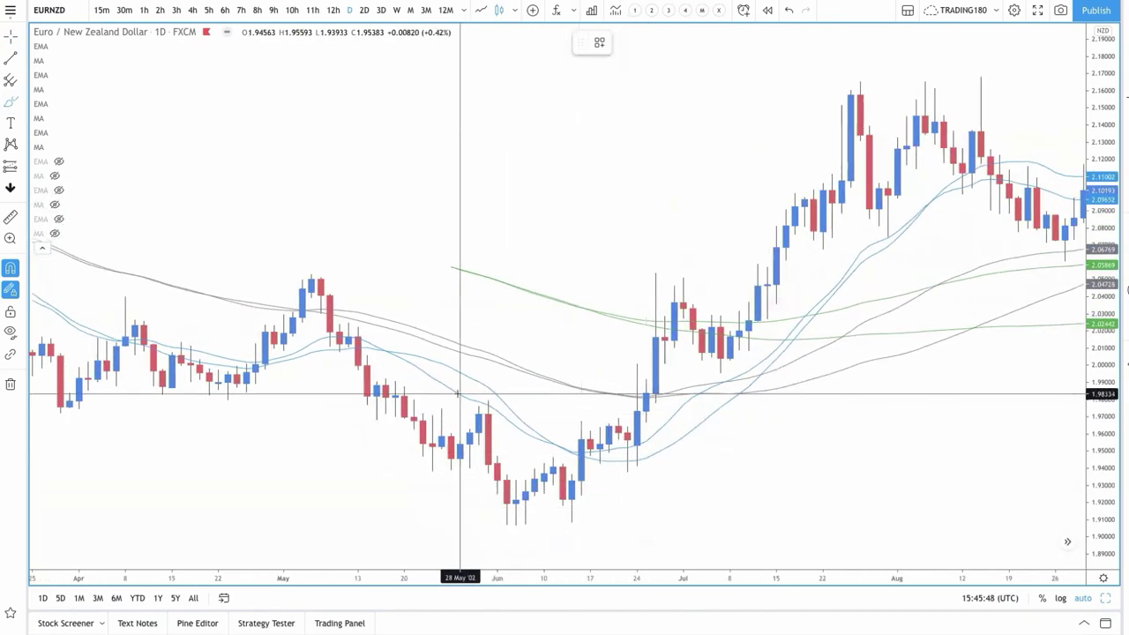
pyautogui.scroll(2, 260, 367)
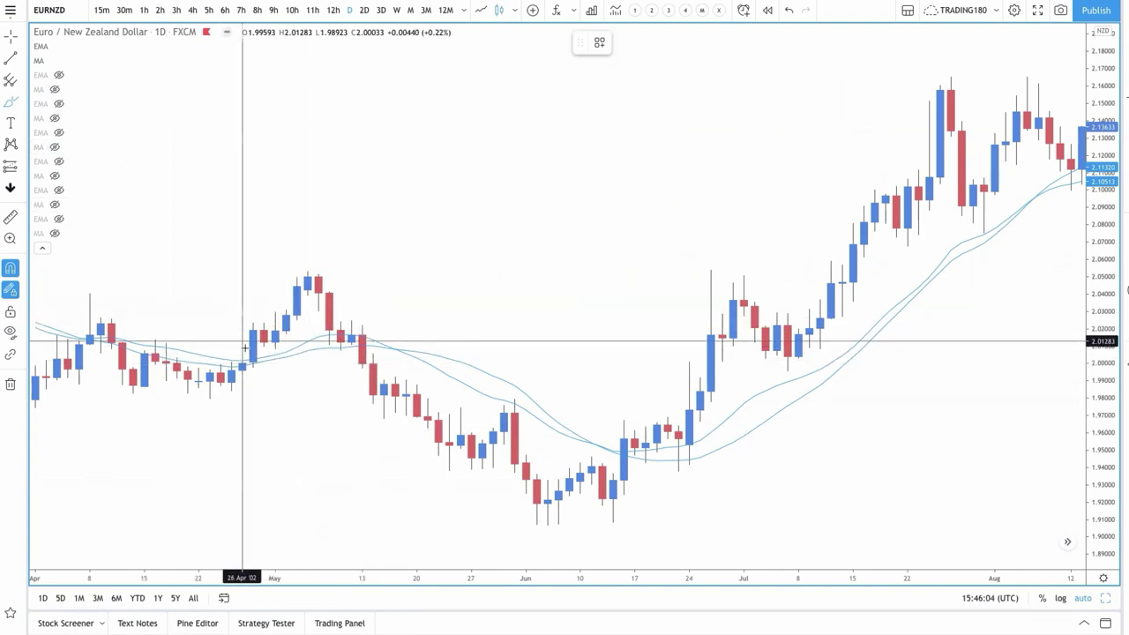
pyautogui.moveTo(244, 348)
pyautogui.mouseDown()
pyautogui.moveTo(245, 373)
pyautogui.moveTo(303, 268)
pyautogui.moveTo(341, 340)
pyautogui.mouseUp()
pyautogui.moveTo(374, 305)
pyautogui.mouseDown()
pyautogui.moveTo(399, 331)
pyautogui.moveTo(378, 328)
pyautogui.mouseUp()
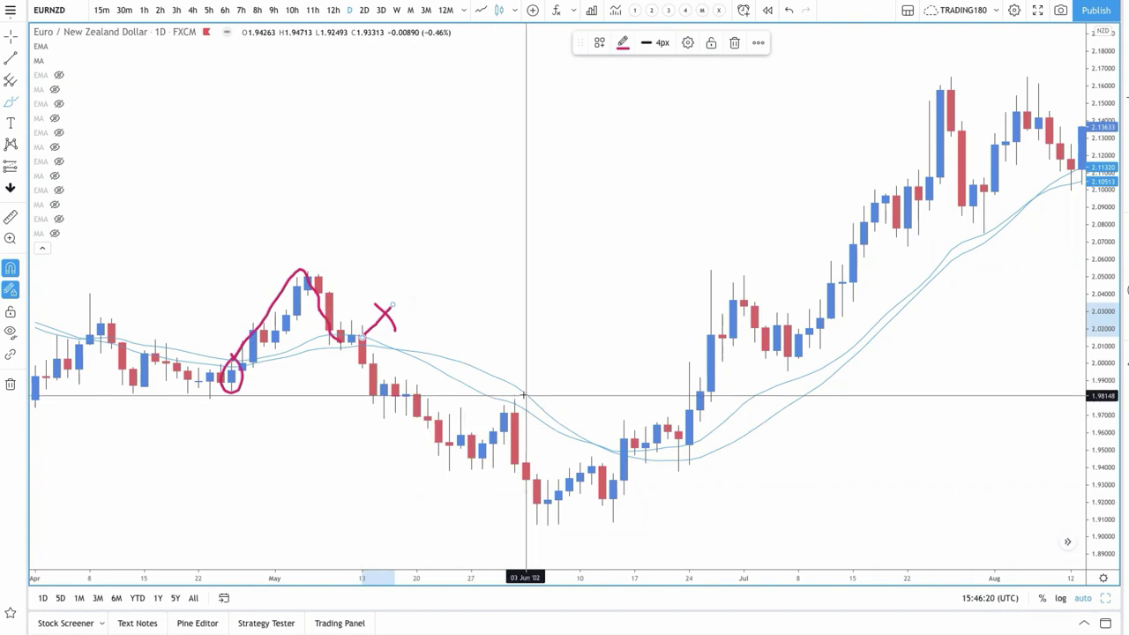
# - Circle the 31 May touch of the blue averages, trace the drop to early June, and mark the mid-June rally and pullback
pyautogui.moveTo(504, 390)
pyautogui.mouseDown()
pyautogui.moveTo(519, 411)
pyautogui.moveTo(515, 391)
pyautogui.mouseUp()
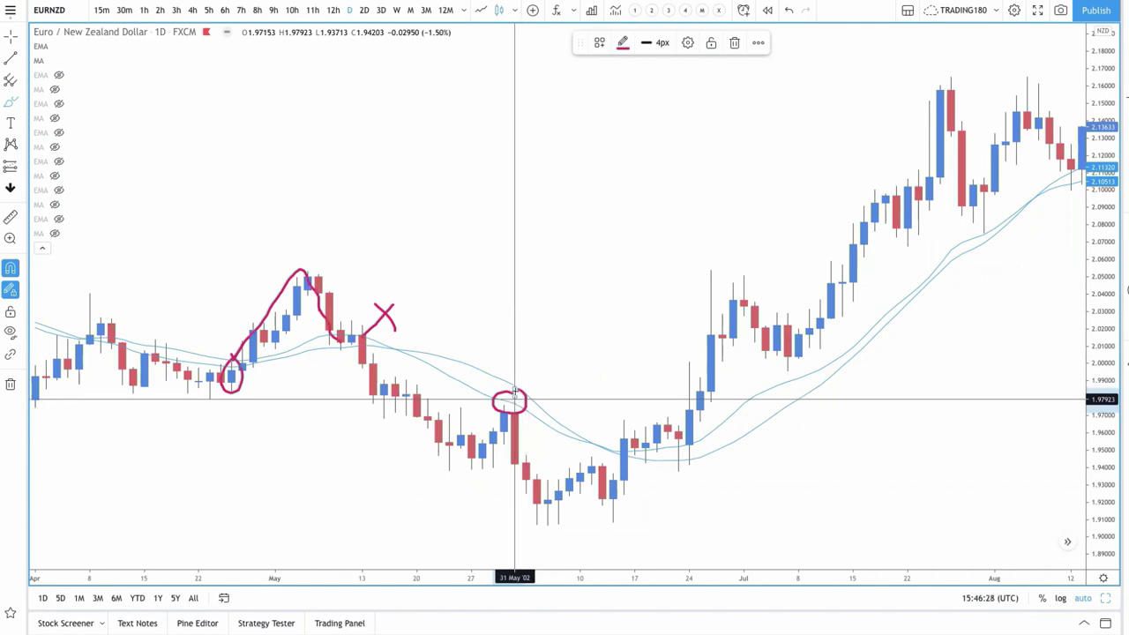
pyautogui.moveTo(515, 392); pyautogui.dragTo(538, 505)
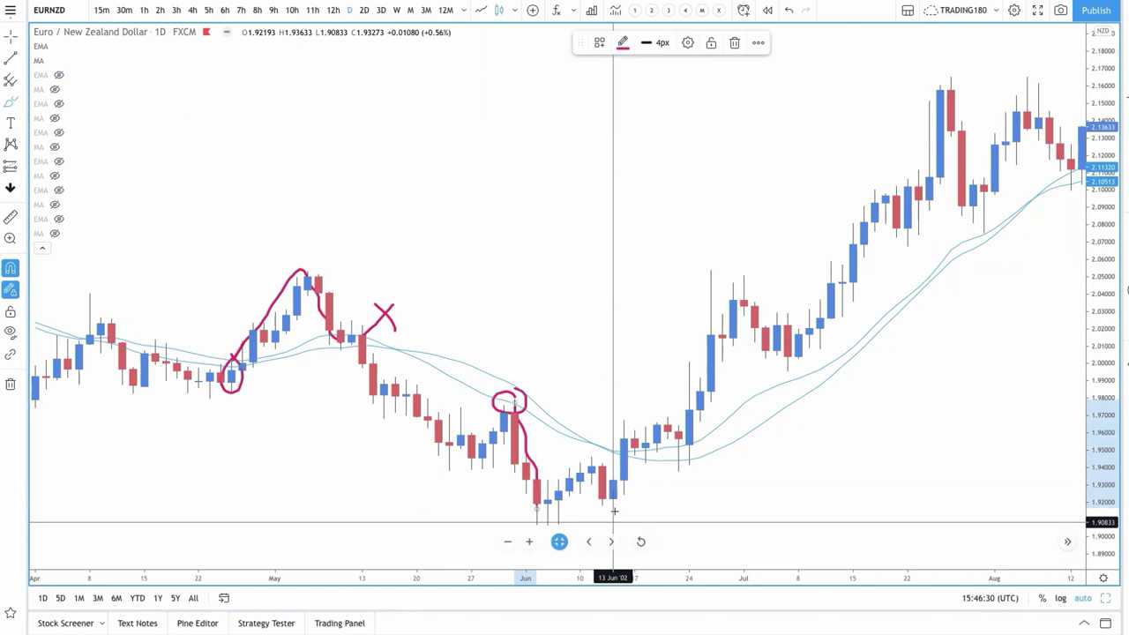
pyautogui.moveTo(613, 519)
pyautogui.mouseDown()
pyautogui.moveTo(630, 432)
pyautogui.moveTo(678, 432)
pyautogui.moveTo(694, 464)
pyautogui.moveTo(670, 437)
pyautogui.mouseUp()
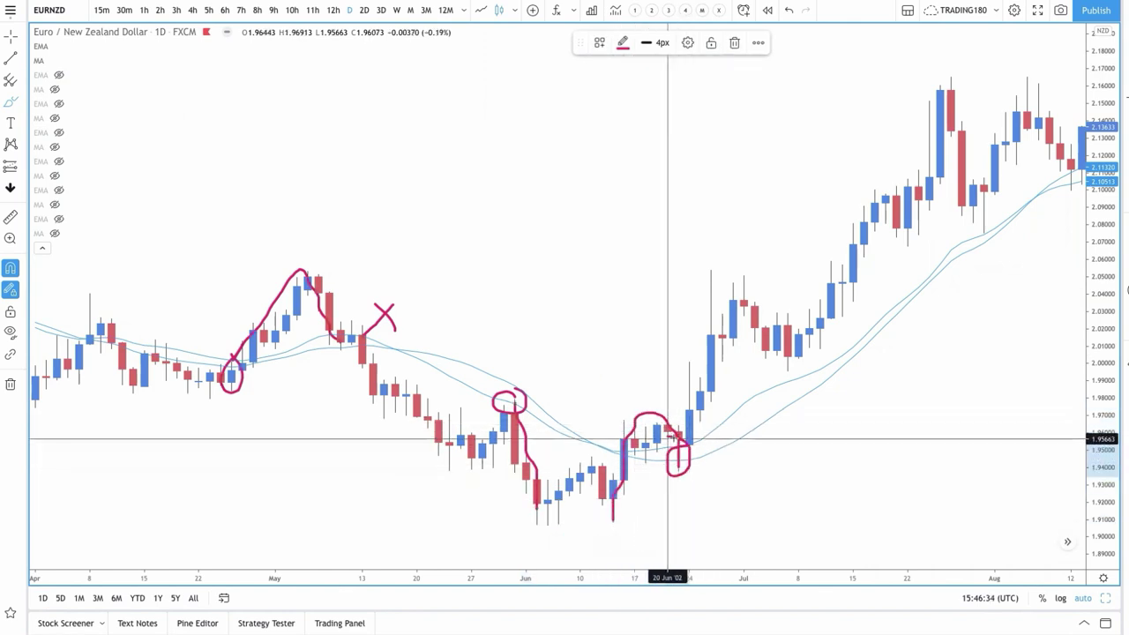
# - Circle the 31 July and 12 August touches of the blue averages and mark the mid-August rise and late August dip
pyautogui.hscroll(3, 678, 438)
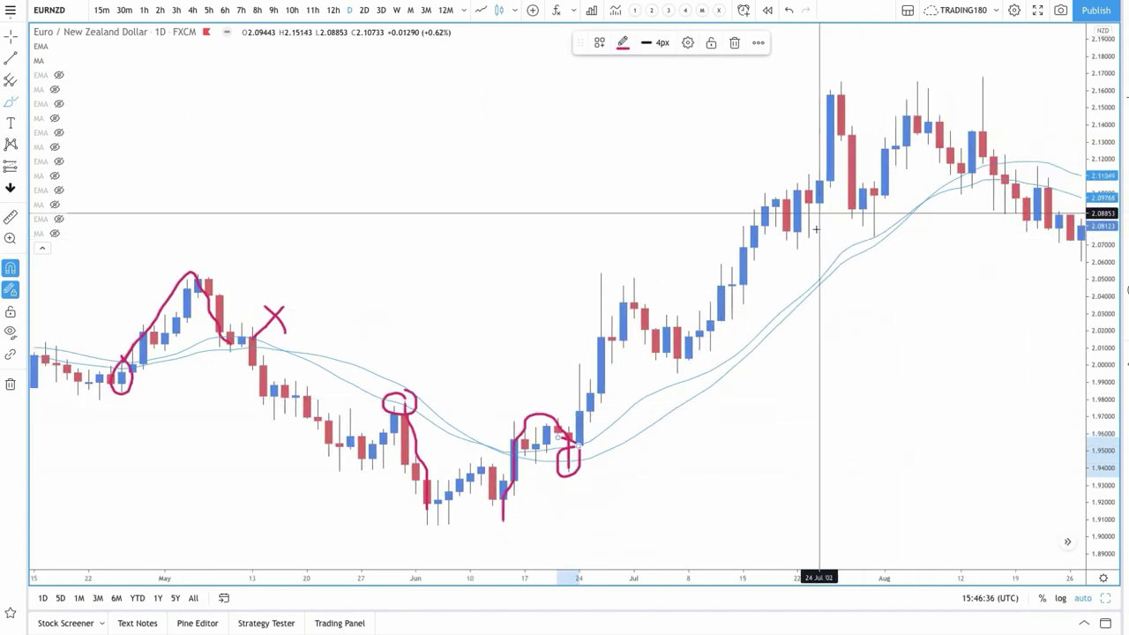
pyautogui.moveTo(874, 231); pyautogui.dragTo(869, 231)
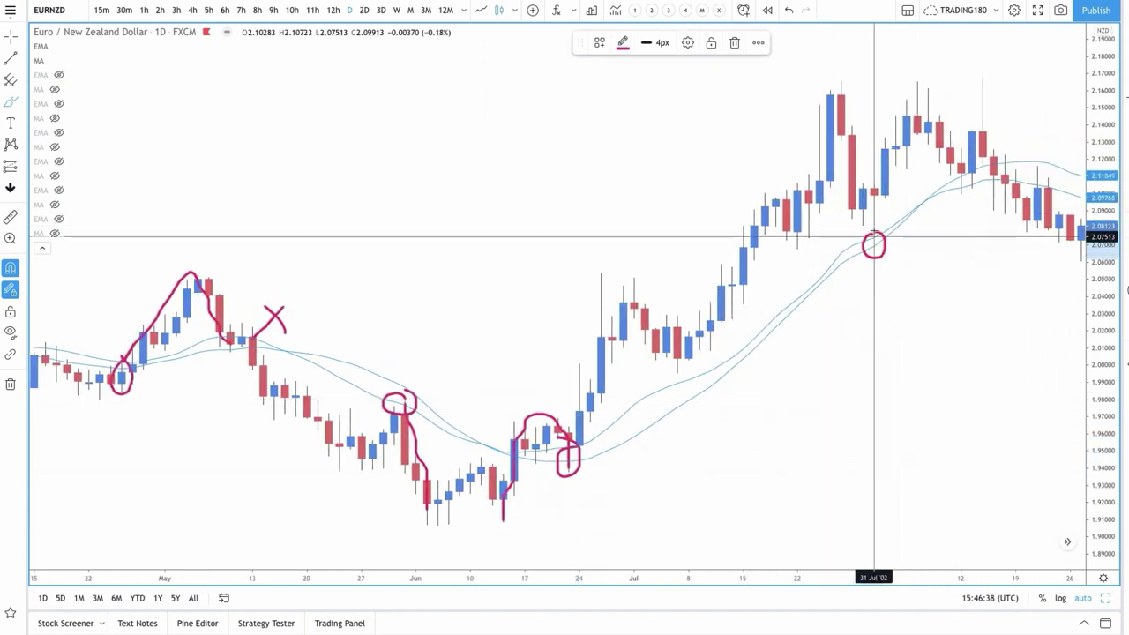
pyautogui.moveTo(976, 173); pyautogui.dragTo(982, 99)
pyautogui.hscroll(5, 978, 189)
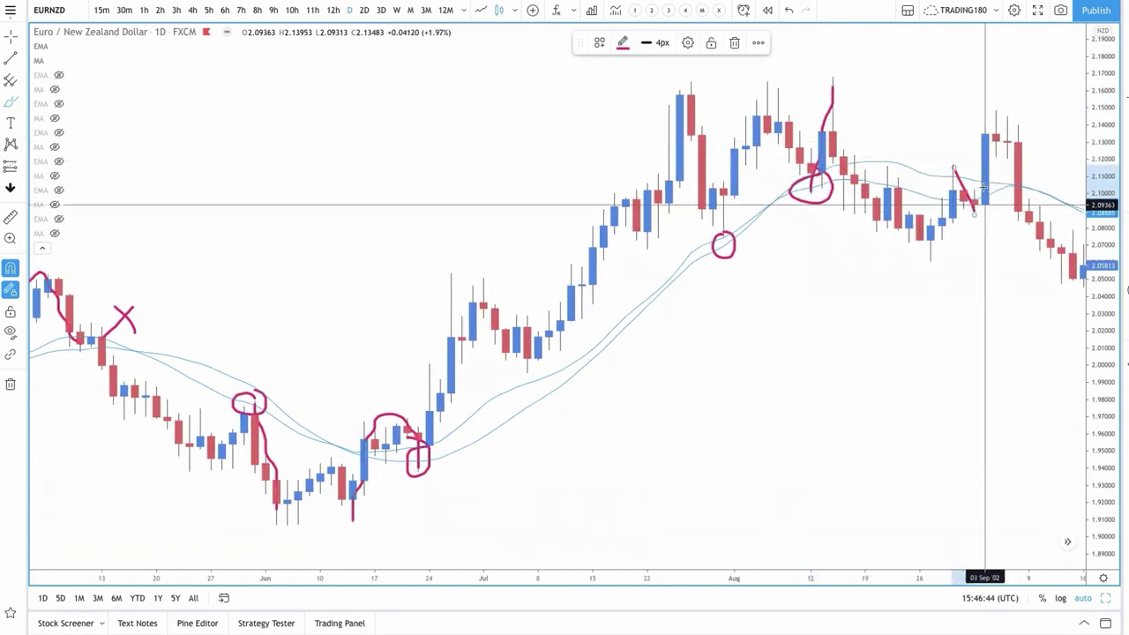
# - Sketch two pairs of crossing moving-average lines below the August candles and draw a question mark beside them
pyautogui.hscroll(5, 977, 185)
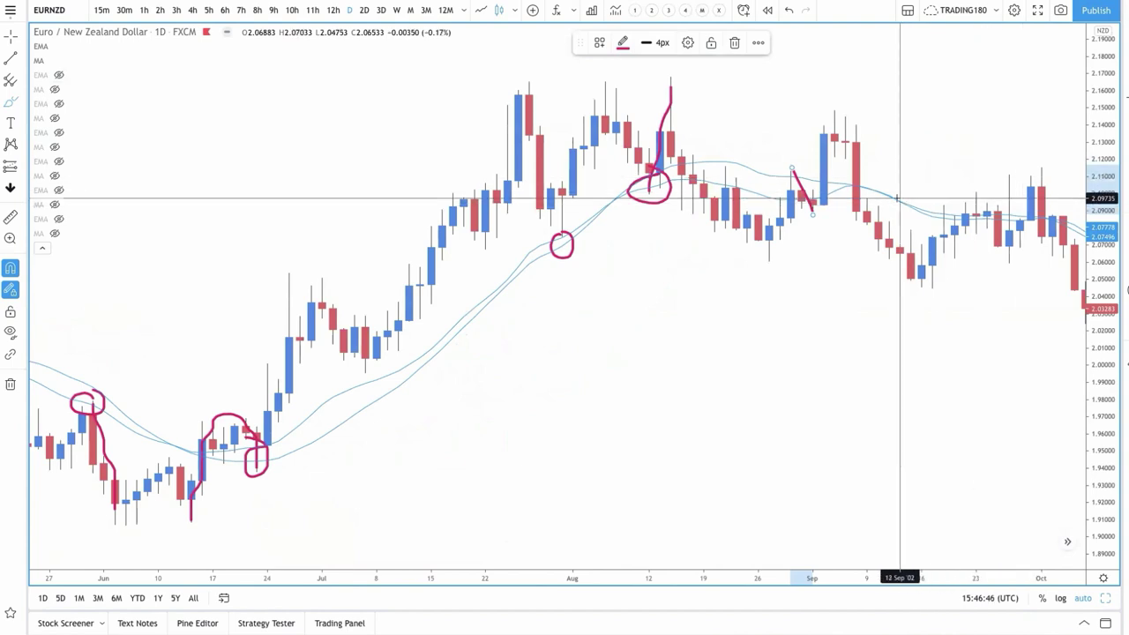
pyautogui.scroll(2, 862, 184)
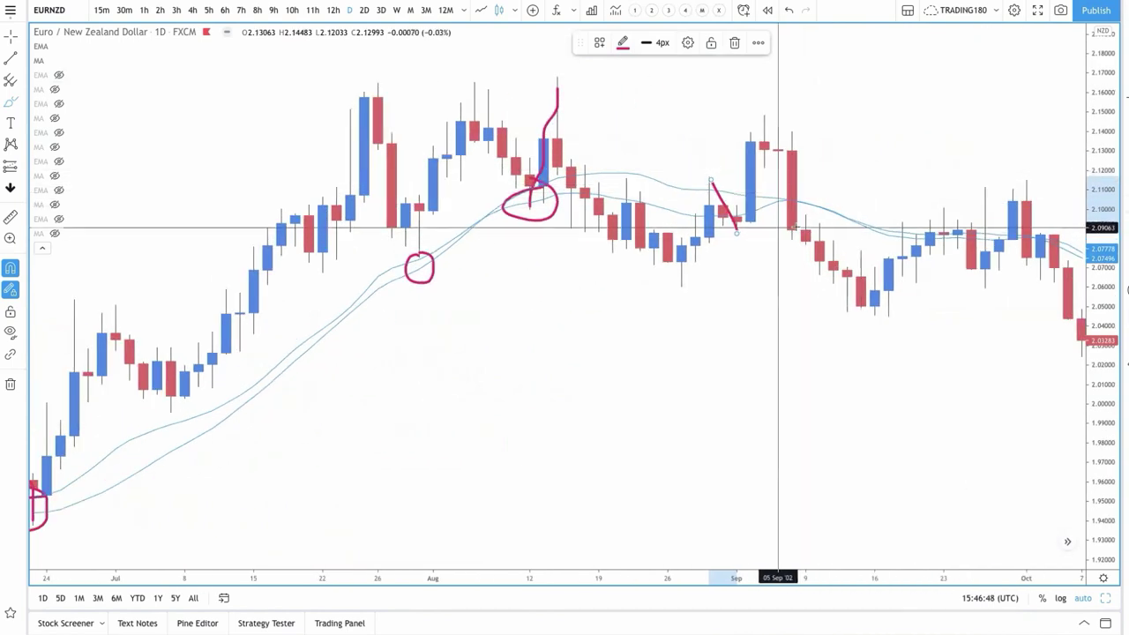
pyautogui.moveTo(450, 362)
pyautogui.mouseDown()
pyautogui.moveTo(647, 363)
pyautogui.moveTo(511, 386)
pyautogui.moveTo(673, 347)
pyautogui.moveTo(764, 348)
pyautogui.mouseUp()
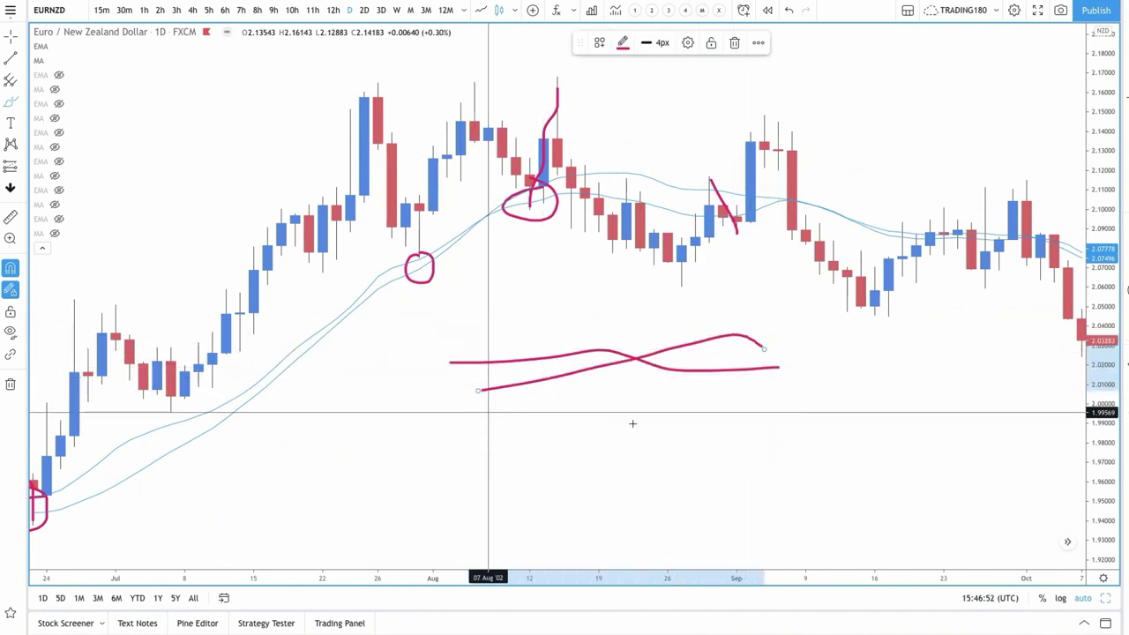
pyautogui.moveTo(494, 412); pyautogui.dragTo(779, 470)
pyautogui.moveTo(448, 477)
pyautogui.mouseDown()
pyautogui.moveTo(653, 409)
pyautogui.moveTo(750, 414)
pyautogui.mouseUp()
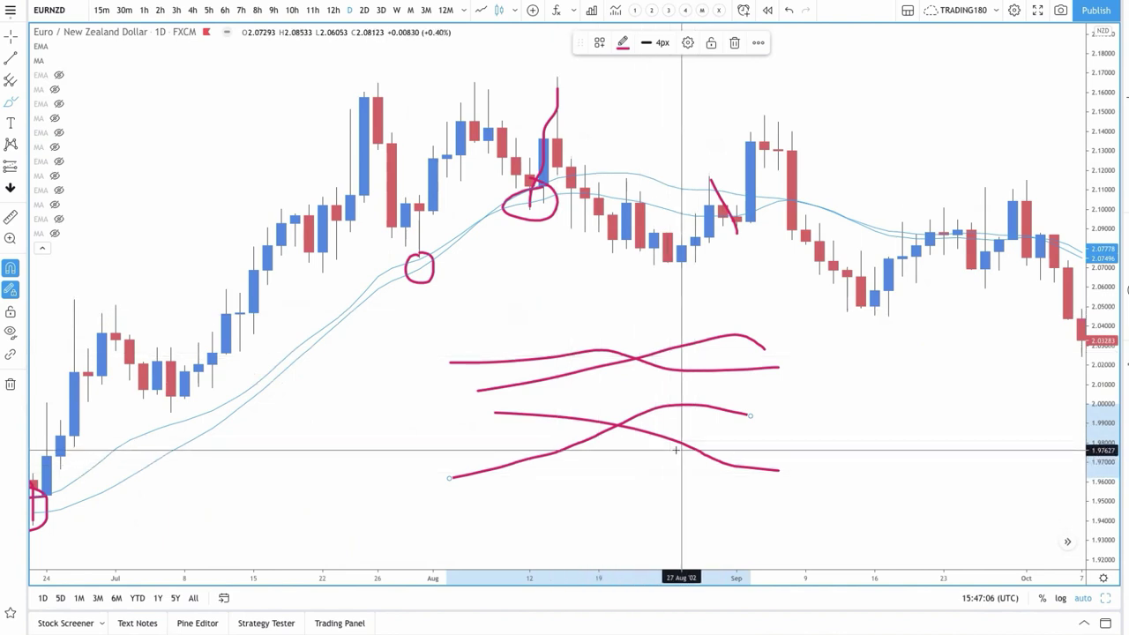
pyautogui.moveTo(819, 336)
pyautogui.mouseDown()
pyautogui.moveTo(876, 357)
pyautogui.moveTo(833, 400)
pyautogui.moveTo(834, 443)
pyautogui.mouseUp()
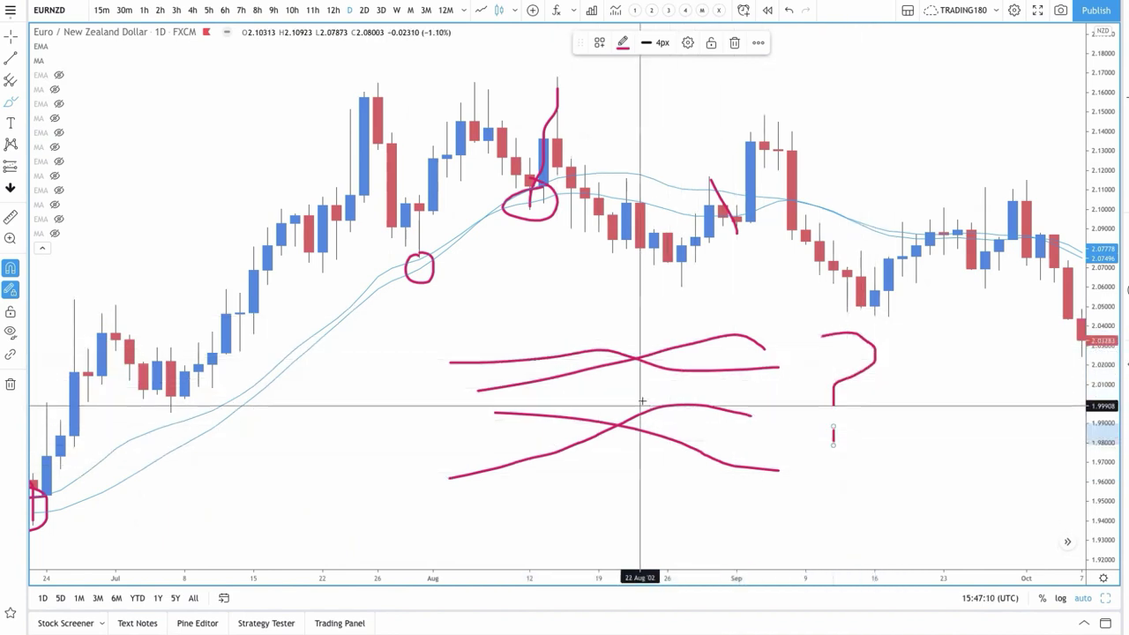
# - Sketch a zigzag price path across the crossing lines and bound it with a horizontal line above and another below
pyautogui.moveTo(474, 465)
pyautogui.mouseDown()
pyautogui.moveTo(517, 396)
pyautogui.moveTo(530, 471)
pyautogui.moveTo(587, 295)
pyautogui.moveTo(626, 392)
pyautogui.moveTo(685, 479)
pyautogui.moveTo(733, 397)
pyautogui.moveTo(776, 428)
pyautogui.mouseUp()
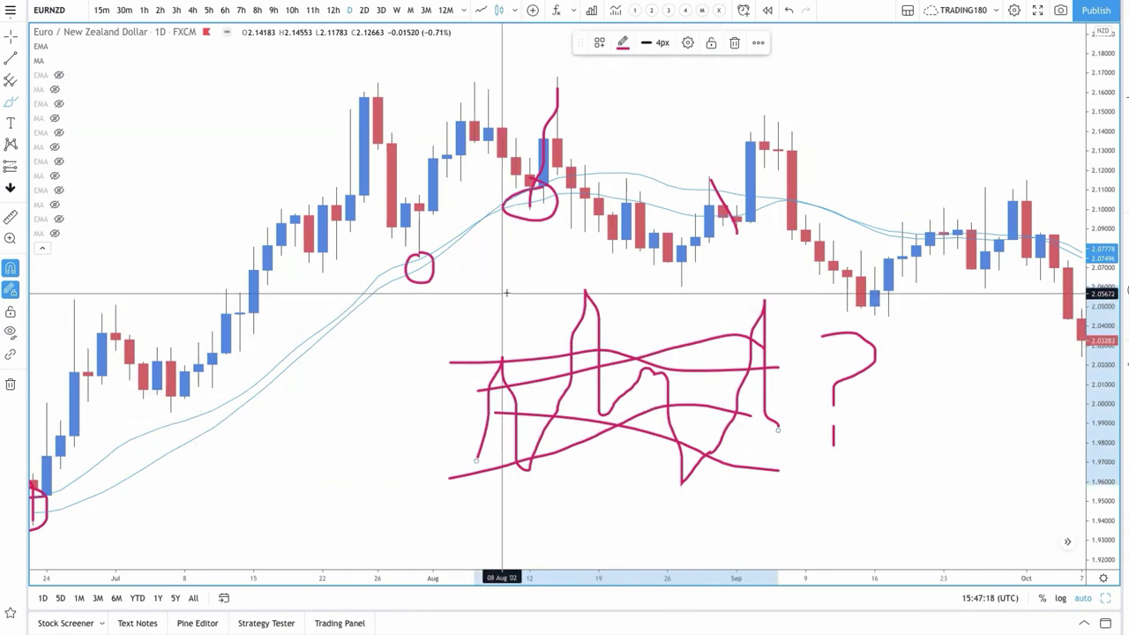
pyautogui.moveTo(492, 290); pyautogui.dragTo(753, 301)
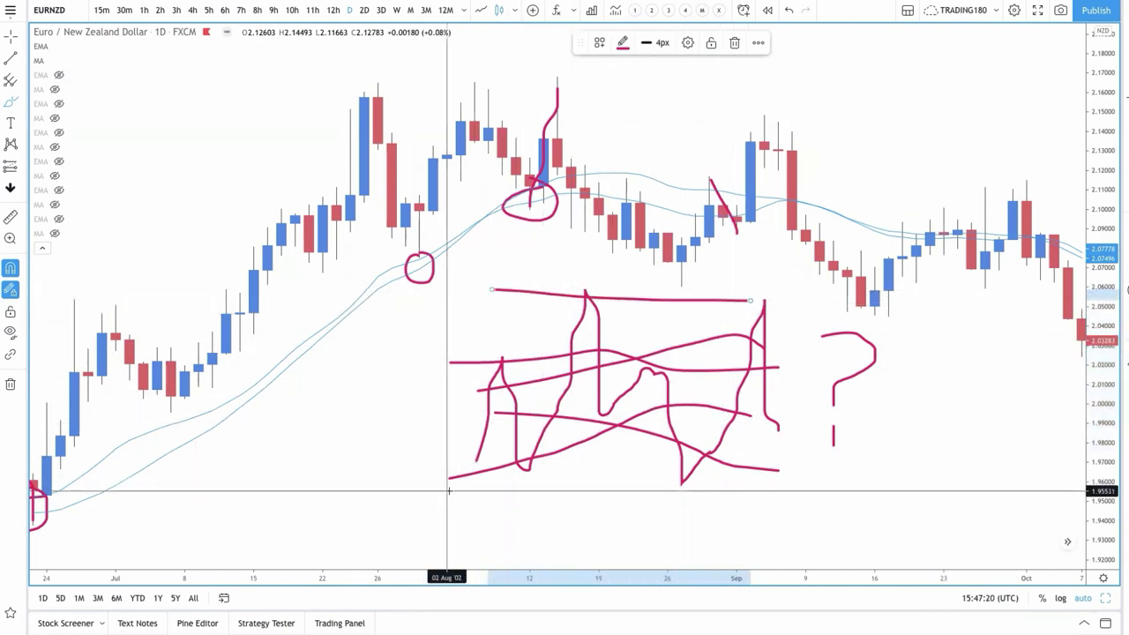
pyautogui.moveTo(459, 492); pyautogui.dragTo(764, 503)
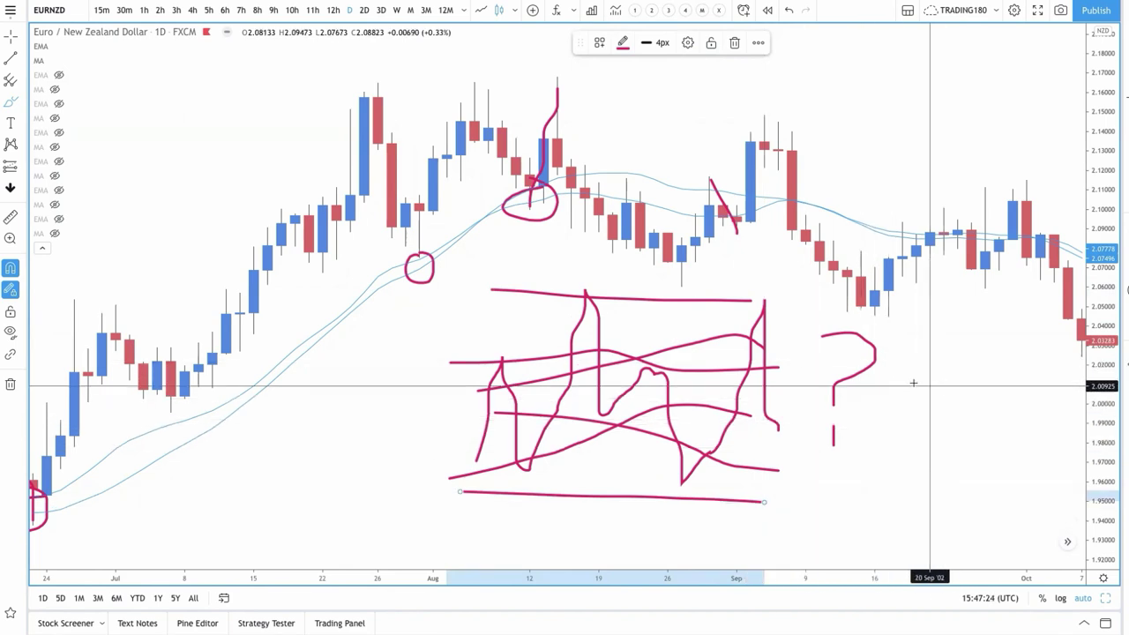
# - Draw a small hooked stroke below the late September candles and an L-shaped line around the left and lower sides of the sketched range
pyautogui.moveTo(931, 364)
pyautogui.mouseDown()
pyautogui.moveTo(953, 328)
pyautogui.moveTo(981, 310)
pyautogui.moveTo(971, 322)
pyautogui.mouseUp()
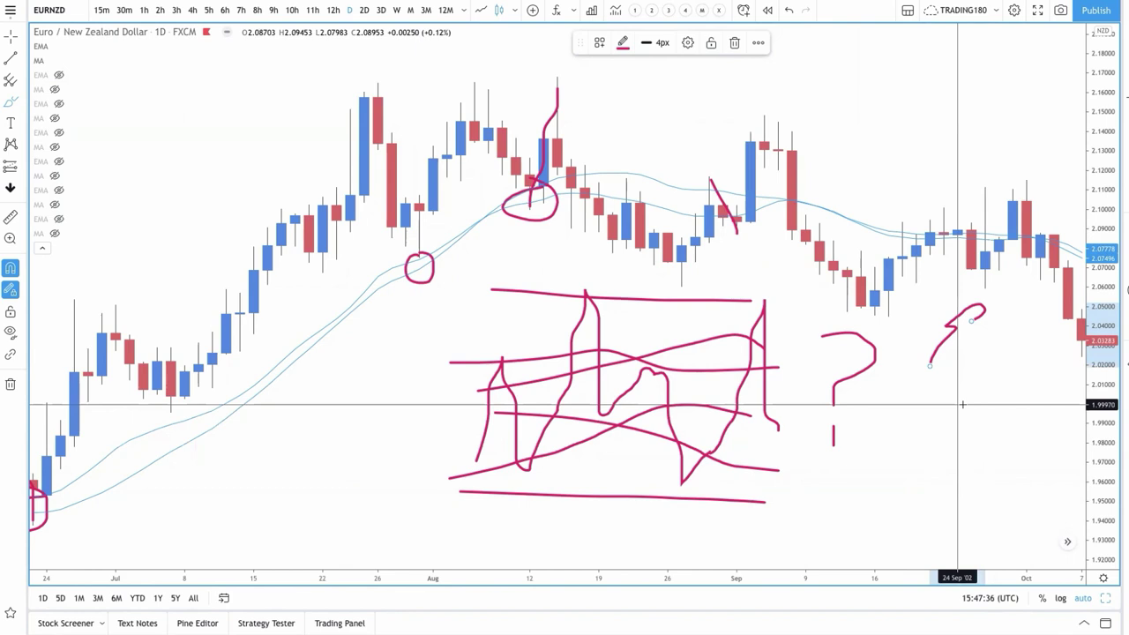
pyautogui.moveTo(448, 247)
pyautogui.mouseDown()
pyautogui.moveTo(423, 527)
pyautogui.moveTo(639, 541)
pyautogui.mouseUp()
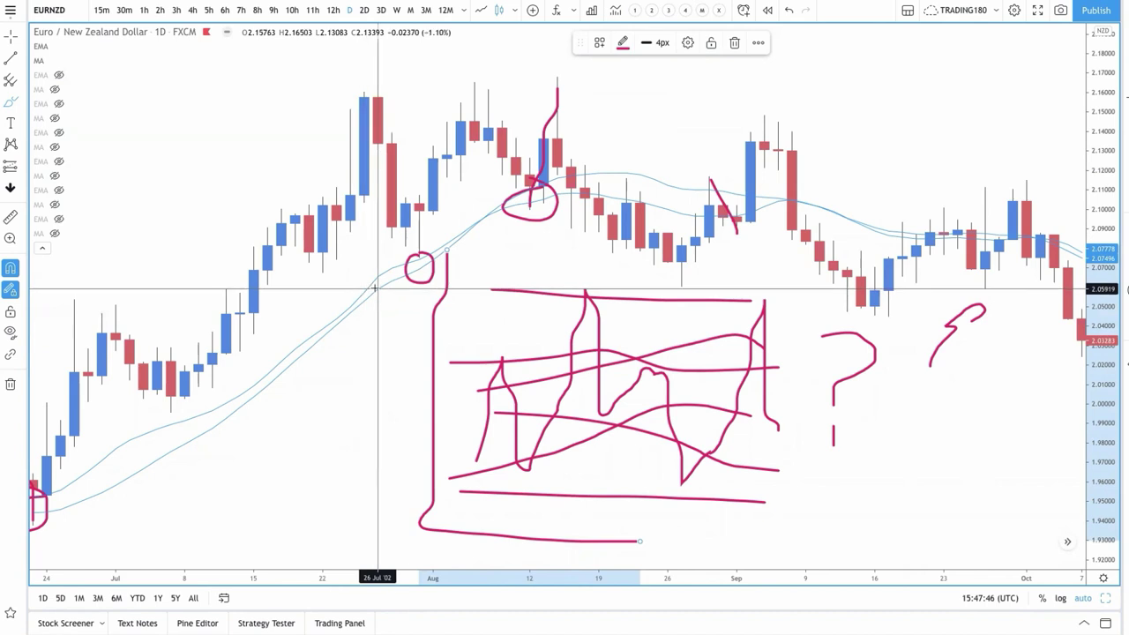
# - Write an E above the sketched range, a small C-shaped mark below it, and a 10 and a crossed 7 on its left side
pyautogui.moveTo(543, 264); pyautogui.dragTo(569, 292)
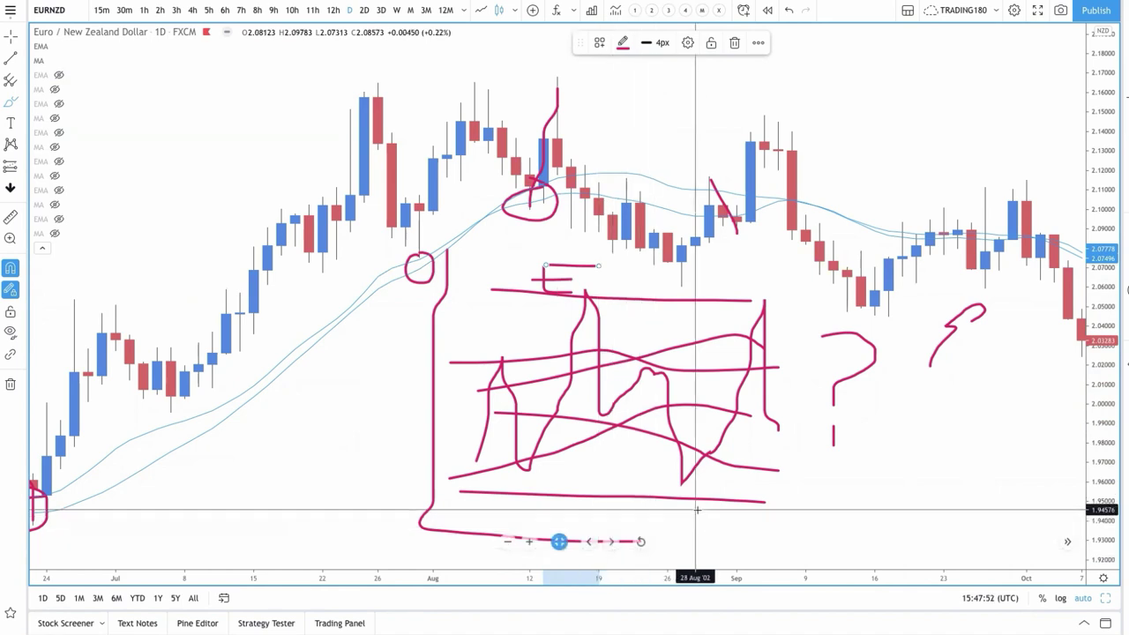
pyautogui.moveTo(694, 510); pyautogui.dragTo(679, 526)
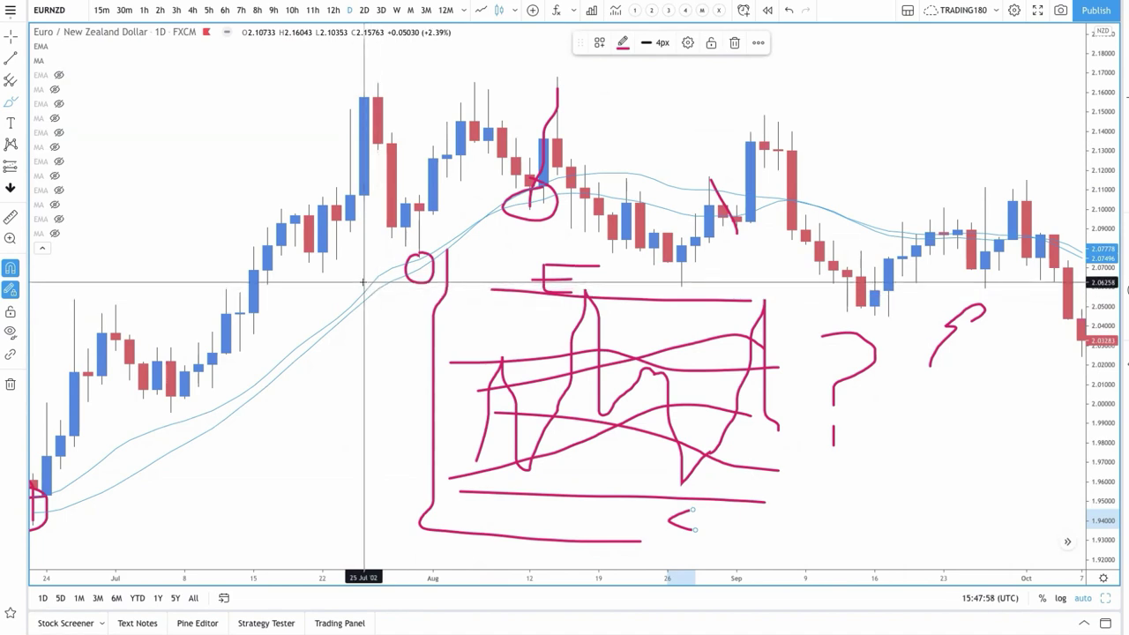
pyautogui.moveTo(363, 285)
pyautogui.mouseDown()
pyautogui.moveTo(363, 327)
pyautogui.moveTo(405, 296)
pyautogui.mouseUp()
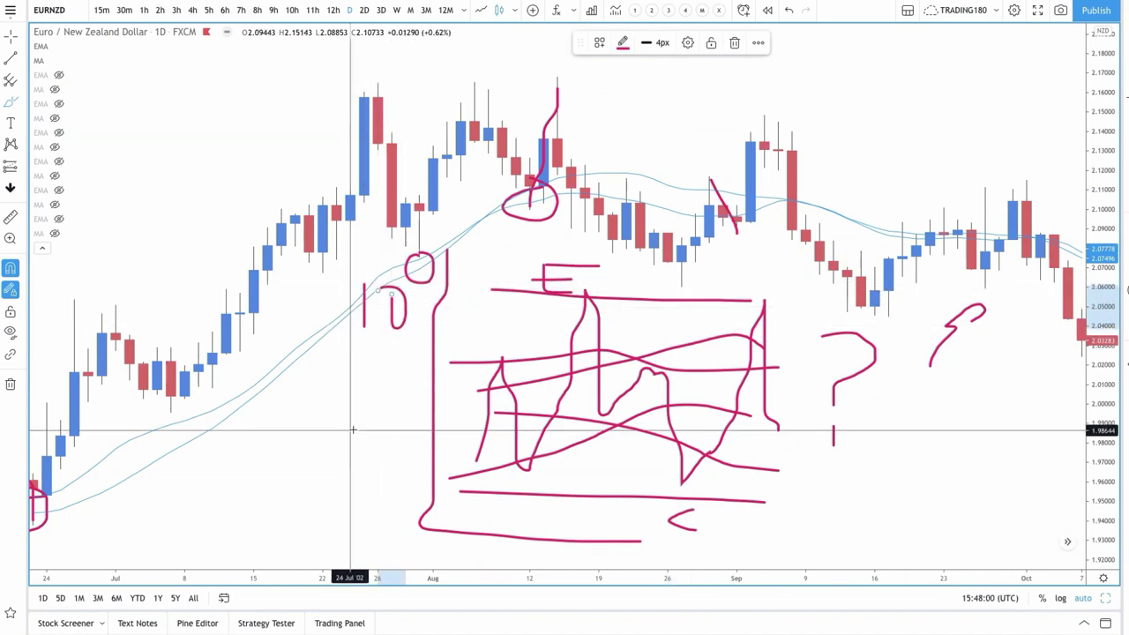
pyautogui.moveTo(363, 449)
pyautogui.mouseDown()
pyautogui.moveTo(379, 519)
pyautogui.moveTo(419, 501)
pyautogui.mouseUp()
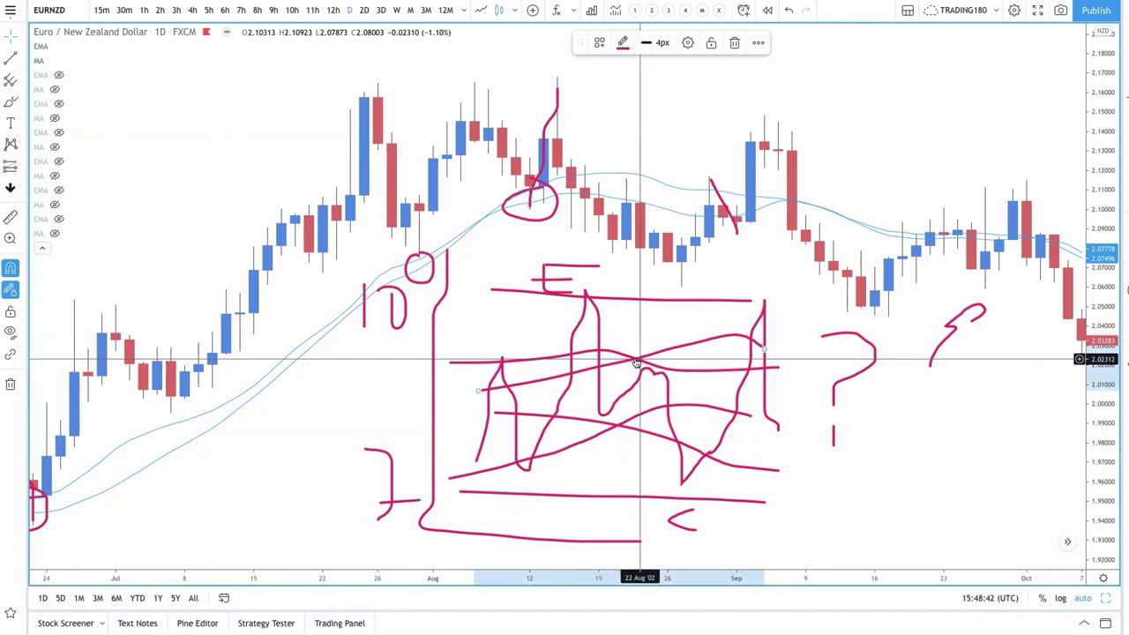
# - Delete the four crossing moving-average lines from the range sketch and clear all remaining drawings from the chart
pyautogui.press('Delete')
pyautogui.click(635, 363)
pyautogui.press('Delete')
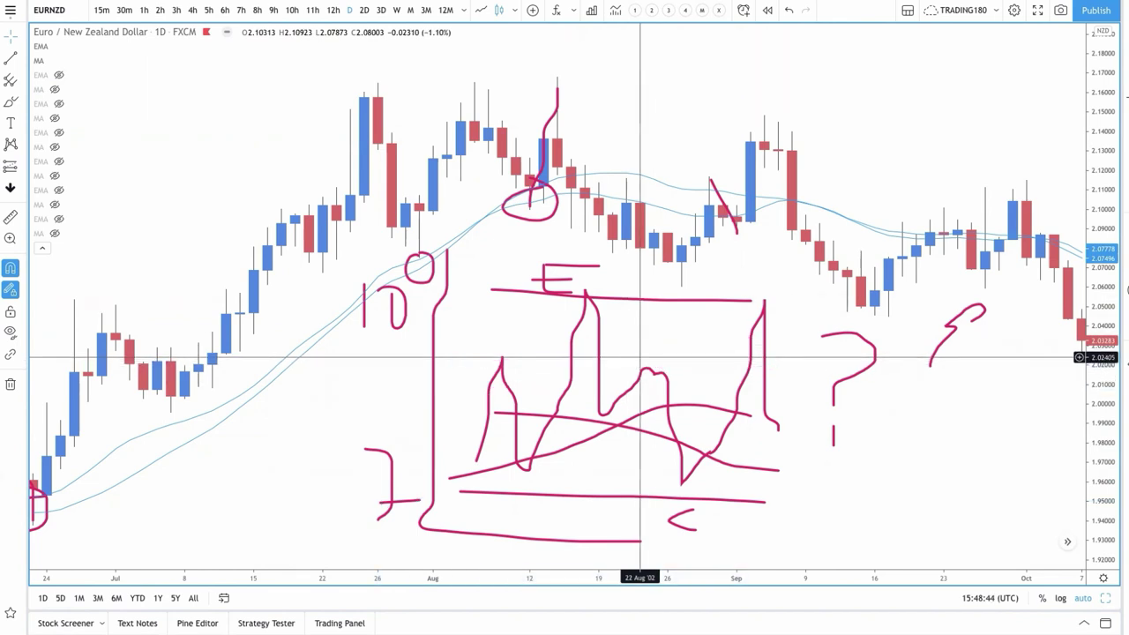
pyautogui.click(642, 420)
pyautogui.press('Delete')
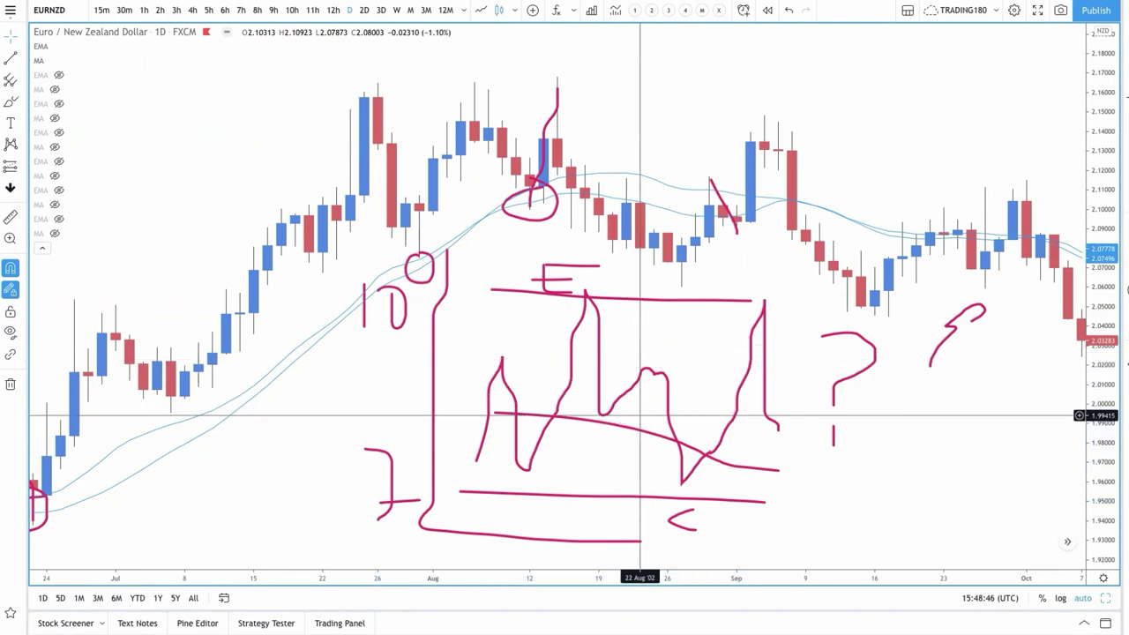
pyautogui.click(640, 434)
pyautogui.press('Delete')
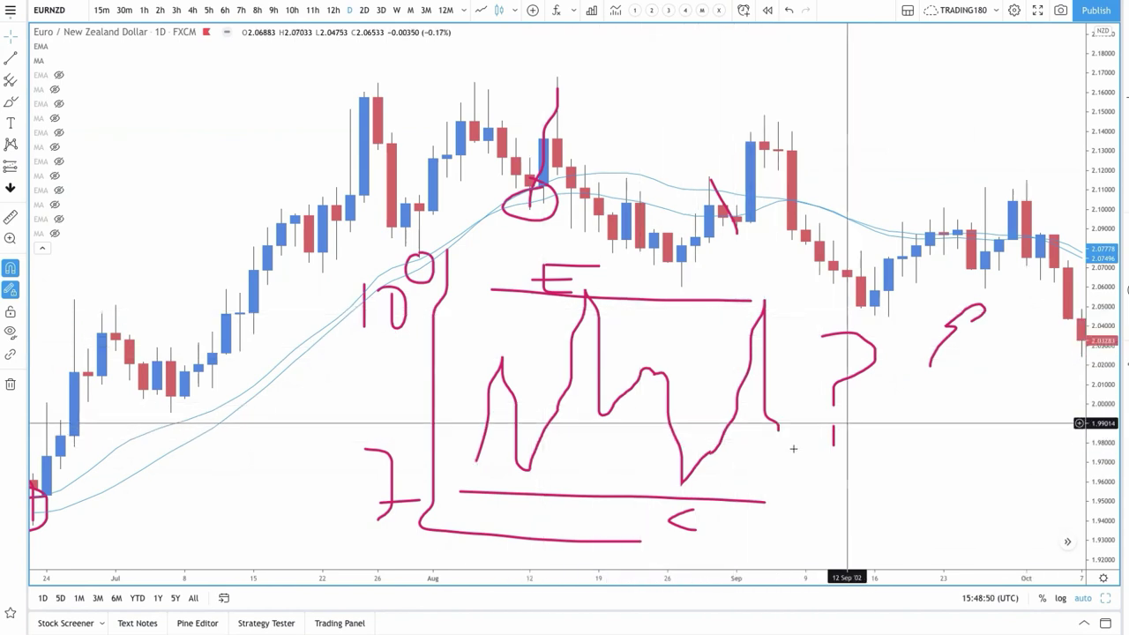
pyautogui.click(9, 385)
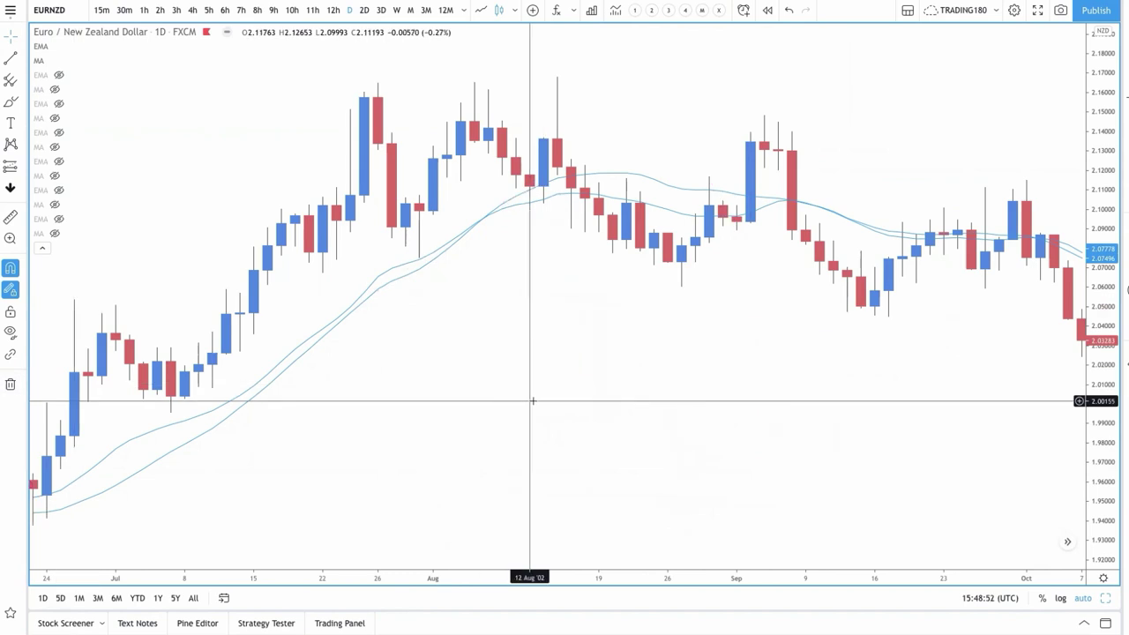
# - Bound the price range from mid-July to late September with a roughly horizontal line along the highs and another along the lows
pyautogui.press('Right')
pyautogui.press('Right')
pyautogui.press('Right')
pyautogui.press('Right')
pyautogui.press('Right')
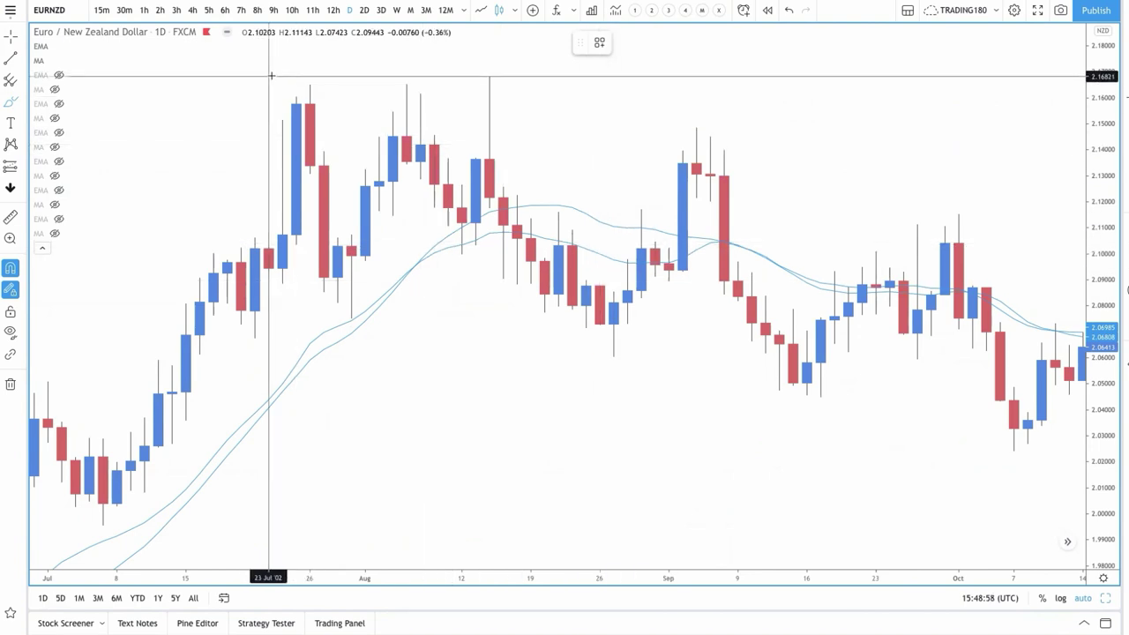
pyautogui.moveTo(270, 76); pyautogui.dragTo(776, 41)
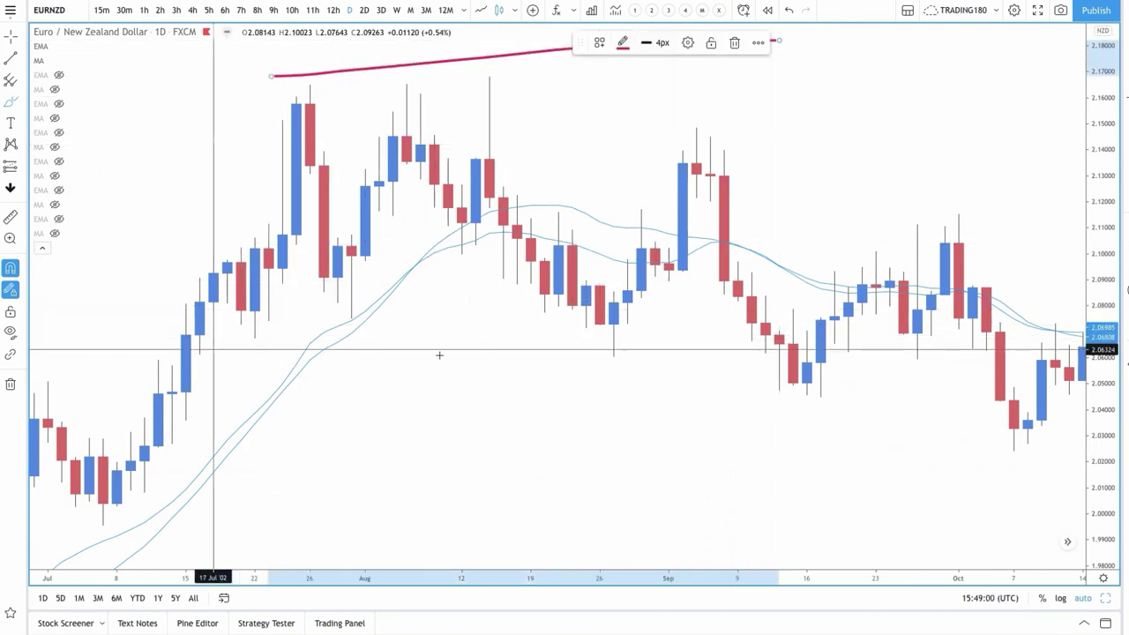
pyautogui.moveTo(216, 350); pyautogui.dragTo(723, 359)
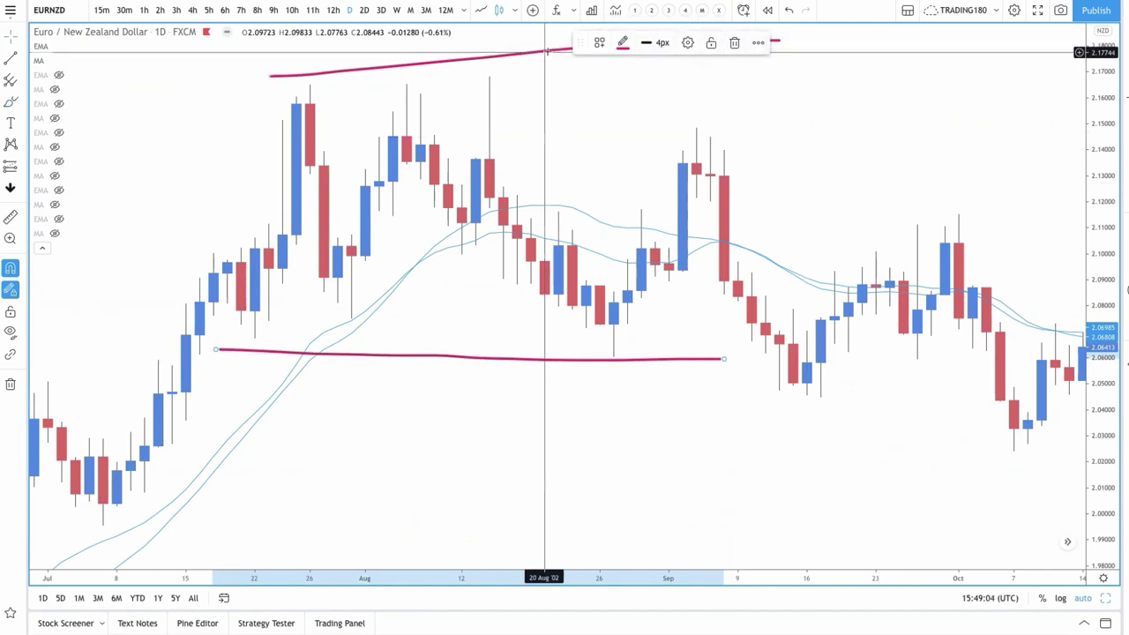
pyautogui.press('Delete')
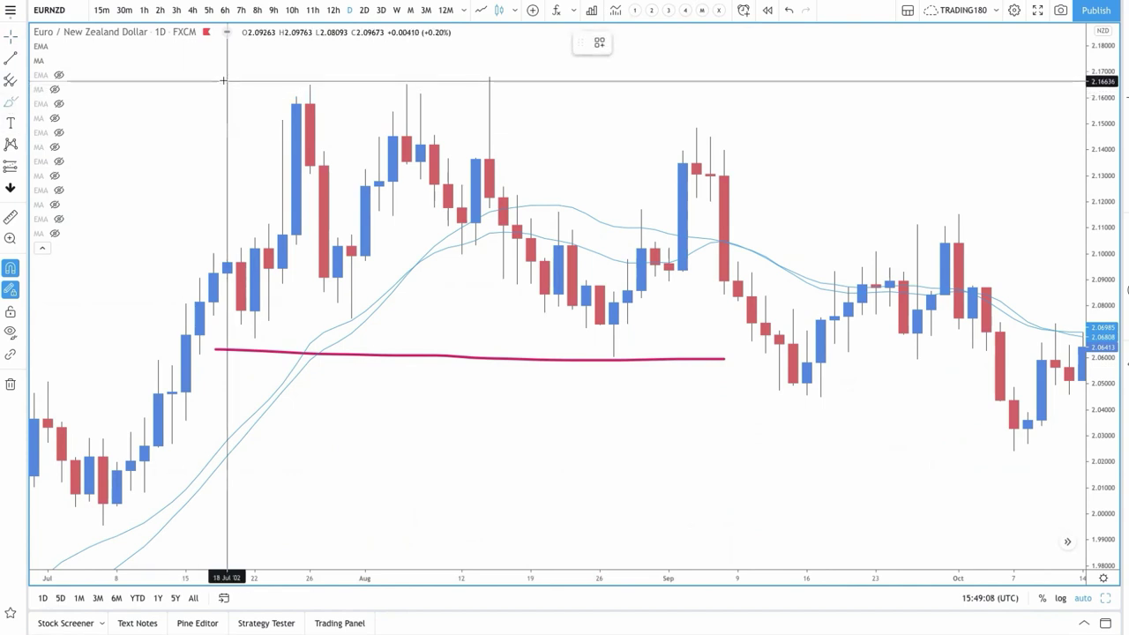
pyautogui.moveTo(224, 80); pyautogui.dragTo(639, 82)
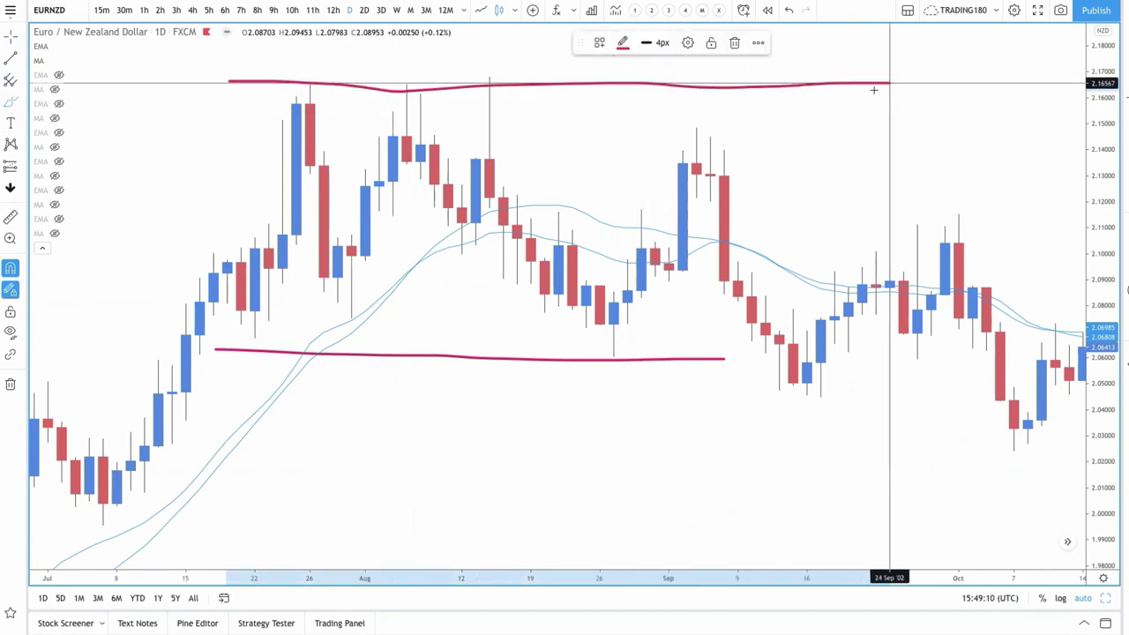
pyautogui.moveTo(873, 89); pyautogui.dragTo(874, 89)
pyautogui.moveTo(721, 360); pyautogui.dragTo(890, 349)
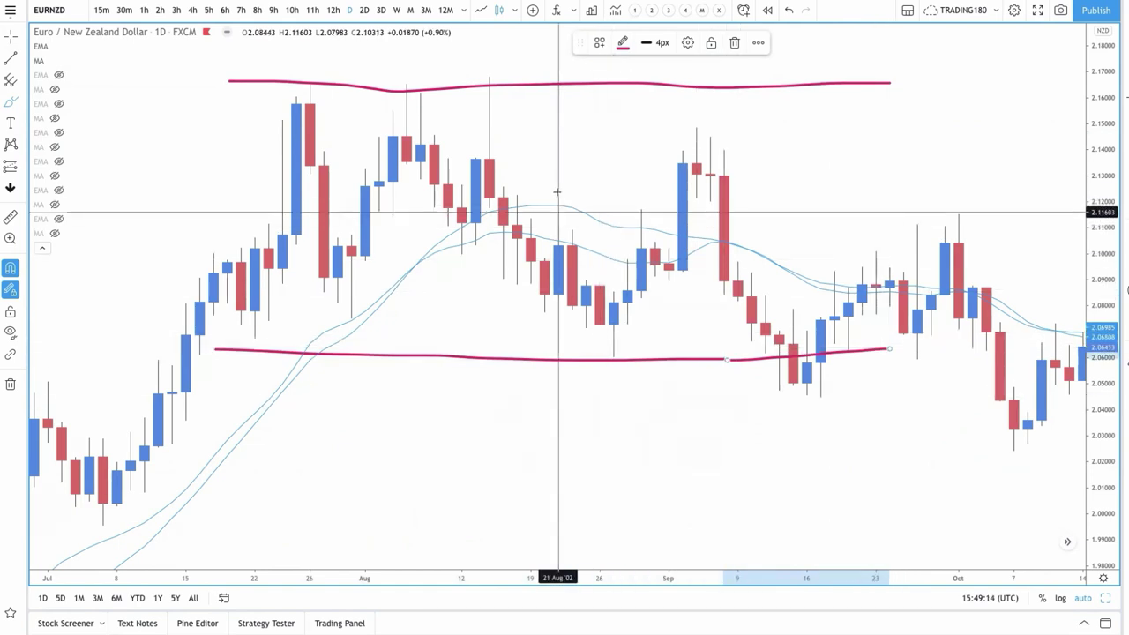
# - Draw an X above the late September candles, and circle and trace price's swings across the blue averages from mid-August to early October
pyautogui.moveTo(877, 126); pyautogui.dragTo(932, 156)
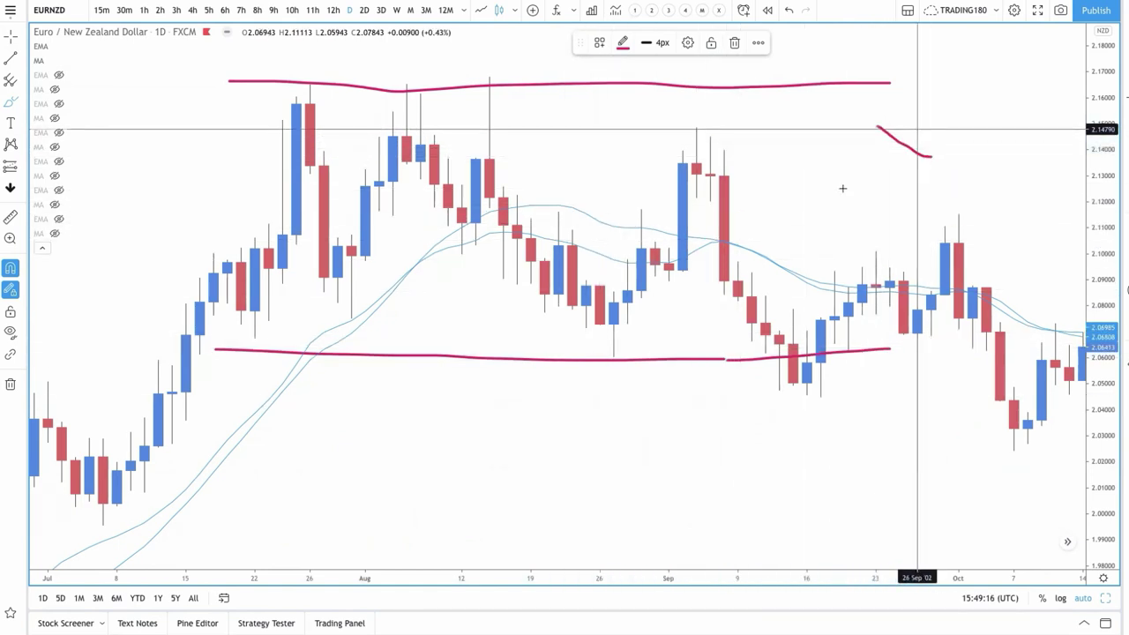
pyautogui.moveTo(847, 188); pyautogui.dragTo(916, 131)
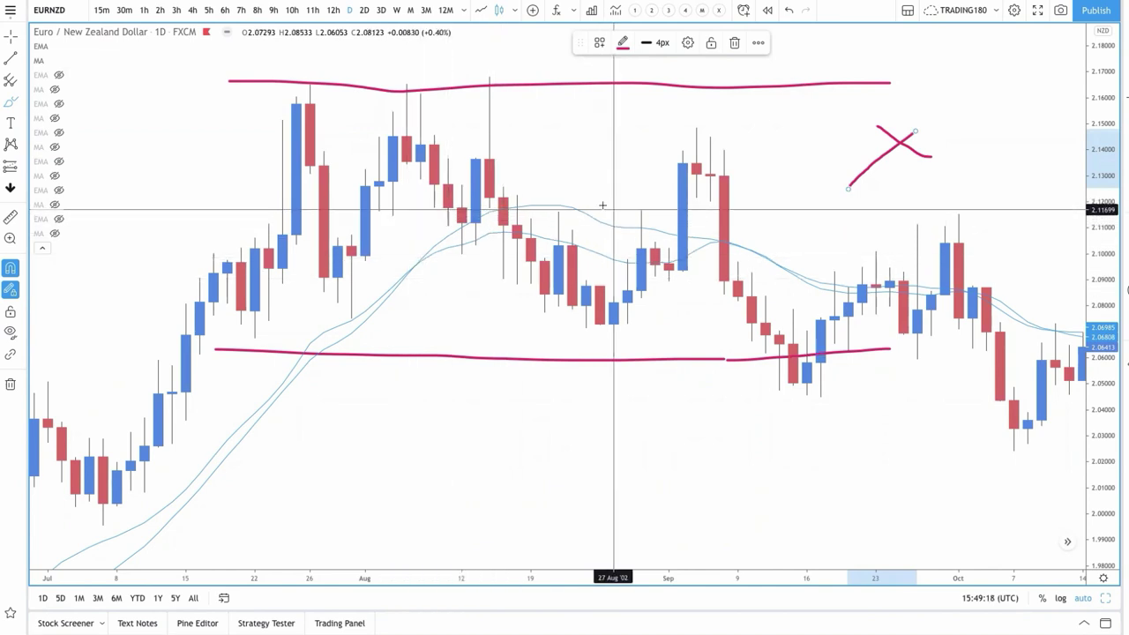
pyautogui.moveTo(598, 204)
pyautogui.mouseDown()
pyautogui.moveTo(517, 234)
pyautogui.moveTo(600, 193)
pyautogui.mouseUp()
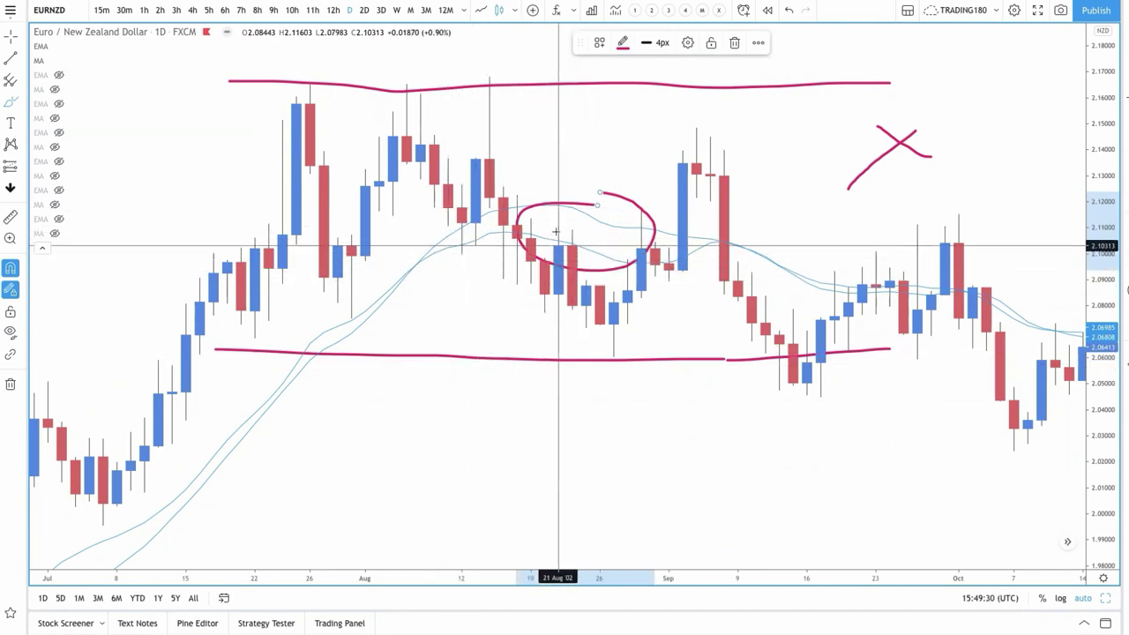
pyautogui.moveTo(552, 239)
pyautogui.mouseDown()
pyautogui.moveTo(565, 232)
pyautogui.moveTo(598, 320)
pyautogui.moveTo(647, 244)
pyautogui.moveTo(667, 168)
pyautogui.mouseUp()
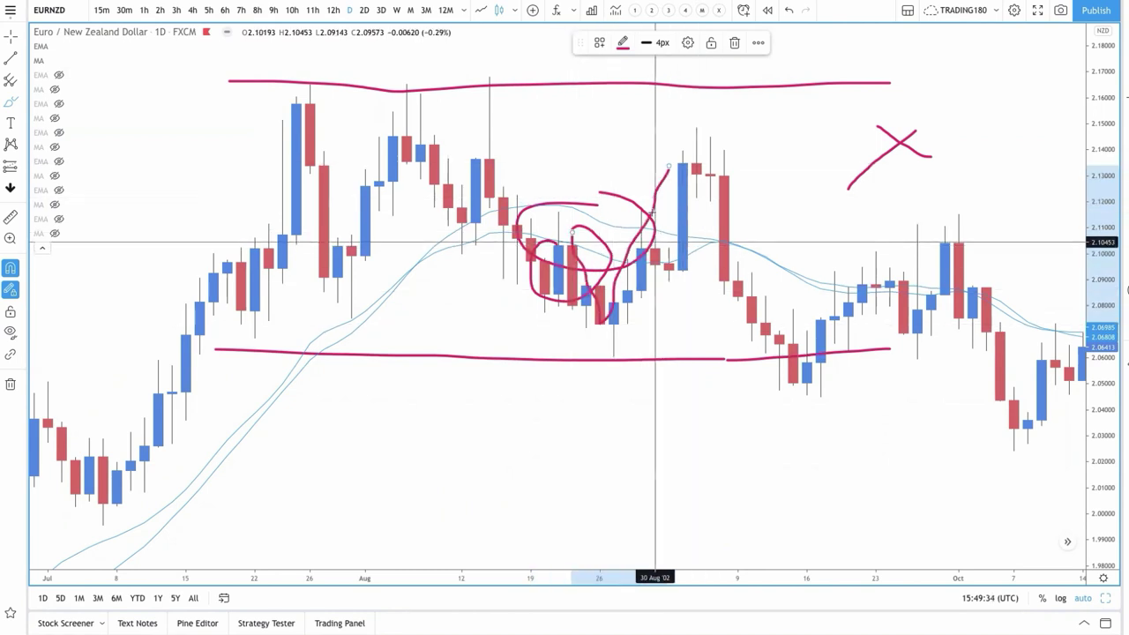
pyautogui.moveTo(632, 219)
pyautogui.mouseDown()
pyautogui.moveTo(668, 280)
pyautogui.moveTo(625, 259)
pyautogui.moveTo(654, 209)
pyautogui.mouseUp()
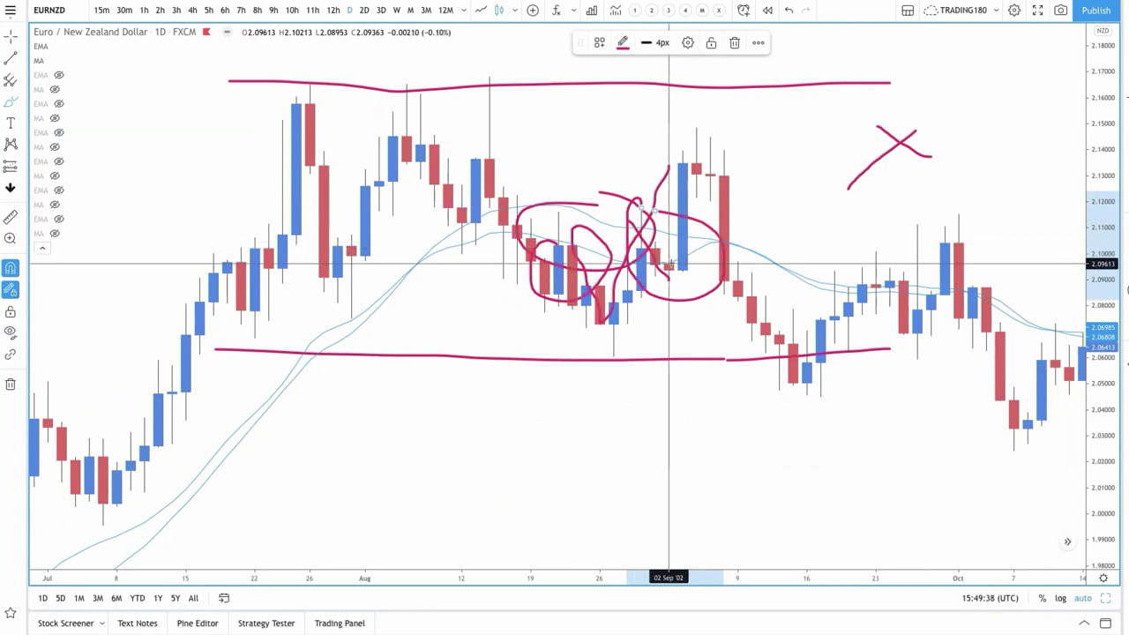
pyautogui.moveTo(698, 131)
pyautogui.mouseDown()
pyautogui.moveTo(722, 224)
pyautogui.moveTo(711, 239)
pyautogui.moveTo(729, 220)
pyautogui.moveTo(736, 297)
pyautogui.moveTo(848, 287)
pyautogui.moveTo(945, 242)
pyautogui.mouseUp()
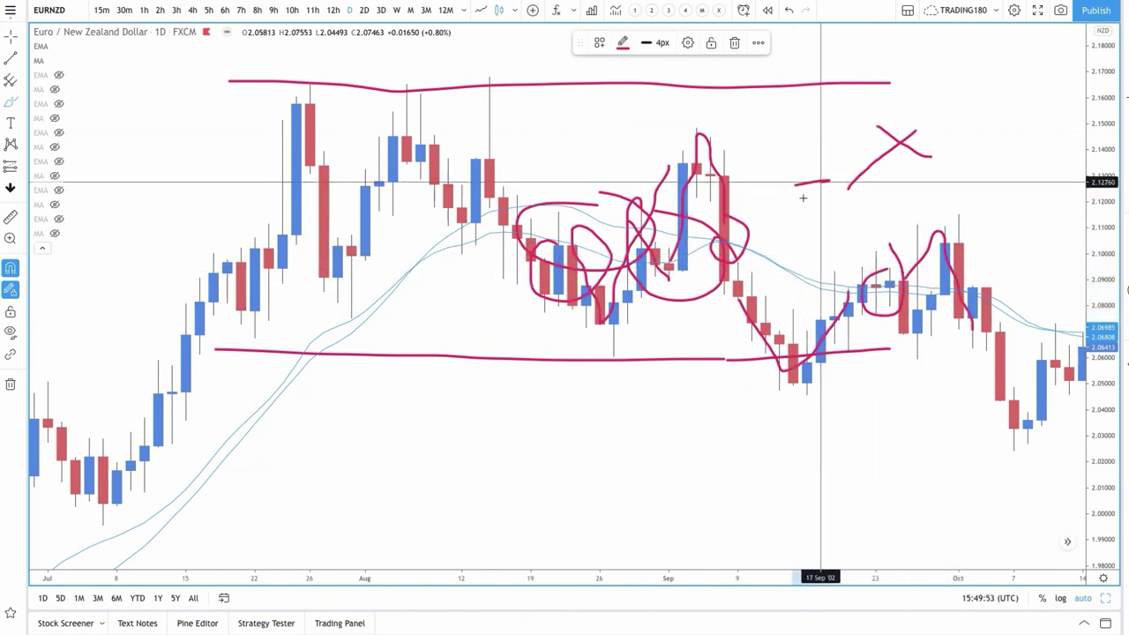
# - Write a 3, a 6 and a Y stacked upward beside the X above the mid-September candles
pyautogui.moveTo(821, 183); pyautogui.dragTo(793, 245)
pyautogui.moveTo(806, 105); pyautogui.dragTo(797, 148)
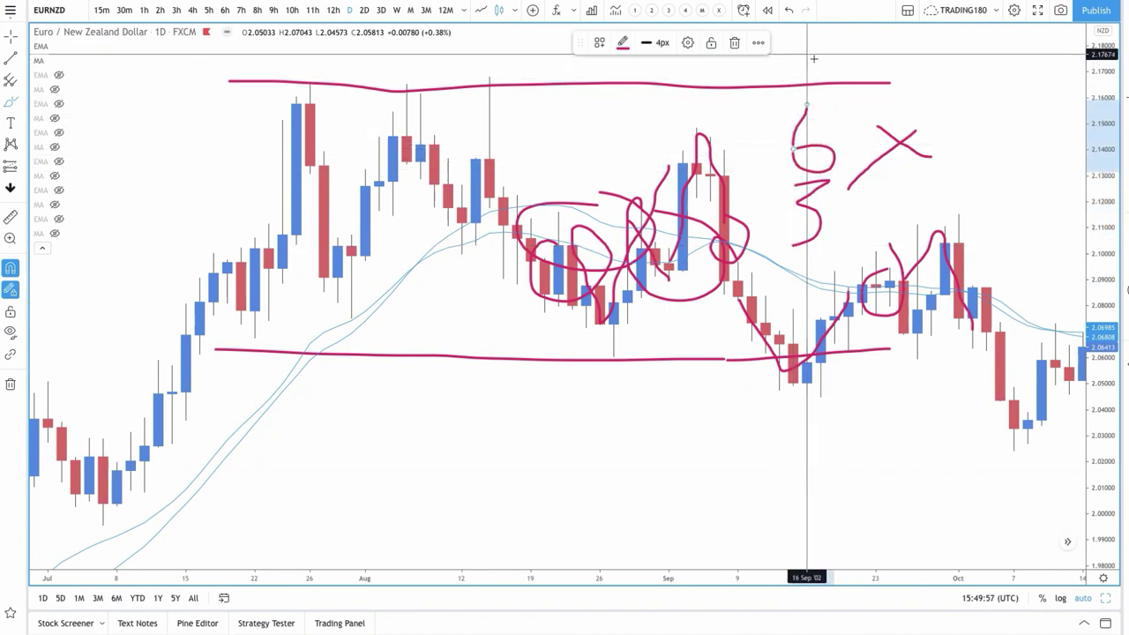
pyautogui.moveTo(808, 56); pyautogui.dragTo(834, 96)
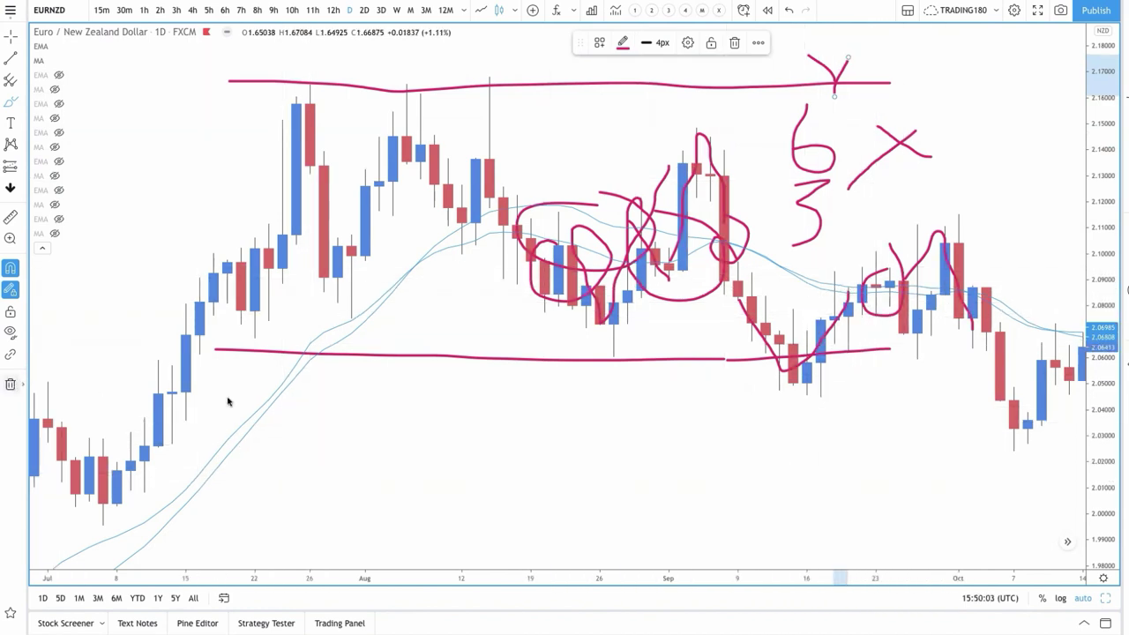
# - Clear all drawings, and trace the early October drop and rebound with a circle around the mid-October touch of the blue averages
pyautogui.hotkey('ctrl', 'alt', 'h')
pyautogui.moveTo(874, 280); pyautogui.dragTo(734, 234)
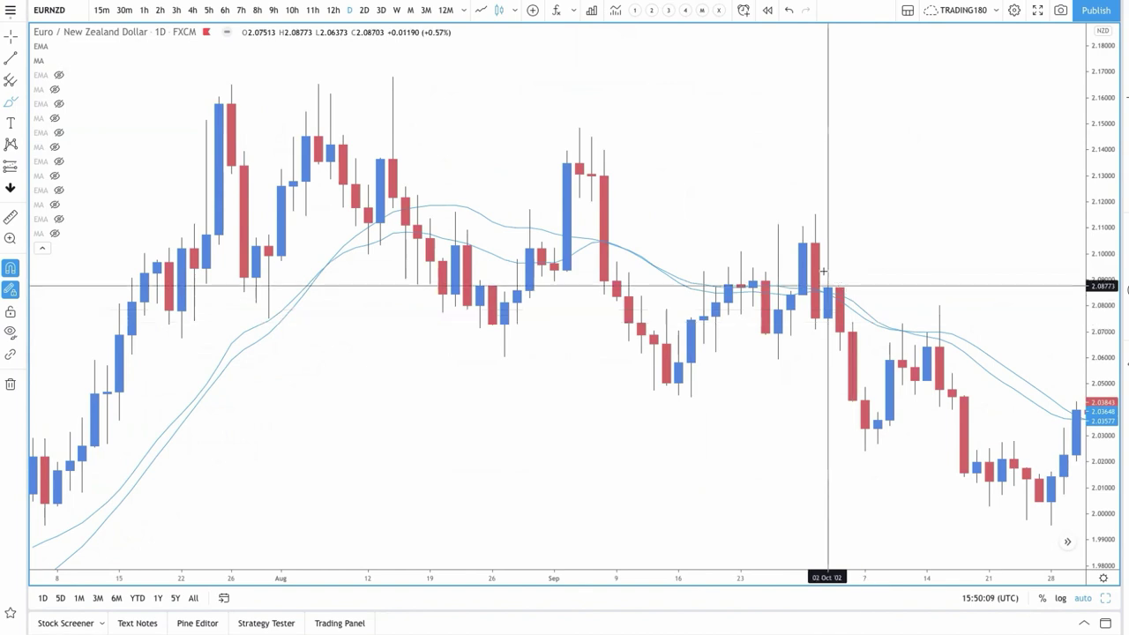
pyautogui.hscroll(5, 839, 291)
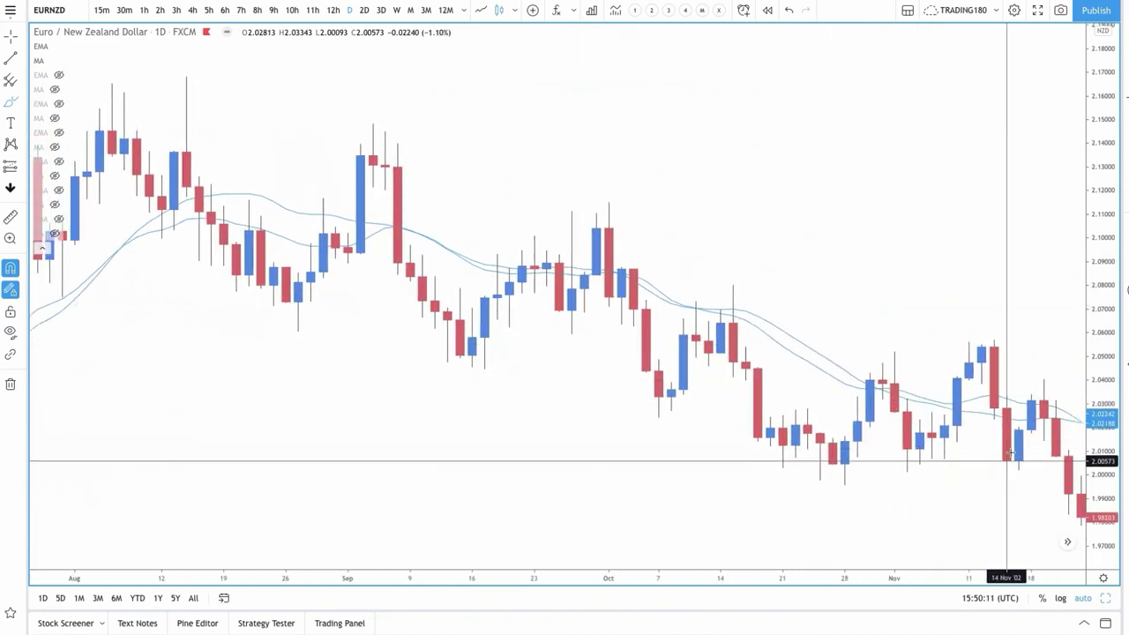
pyautogui.hscroll(2, 1012, 454)
pyautogui.moveTo(547, 211)
pyautogui.mouseDown()
pyautogui.moveTo(621, 397)
pyautogui.moveTo(675, 277)
pyautogui.mouseUp()
pyautogui.hscroll(3, 827, 345)
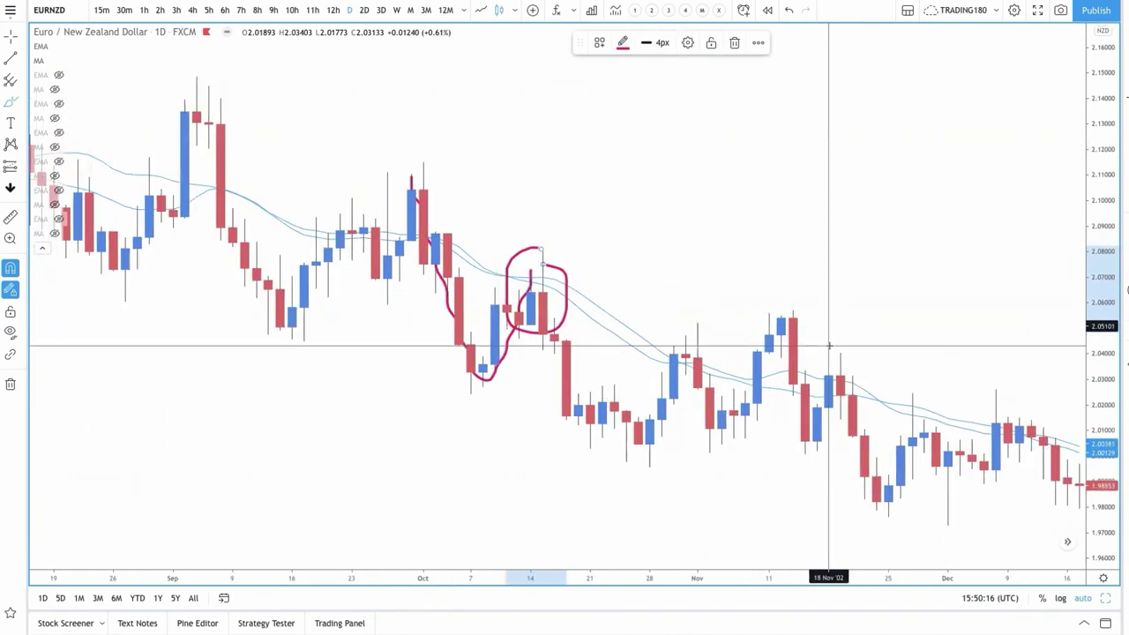
# - Draw a downward-sloping curve over the November and December highs and circle the touch of the blue averages around 31 October
pyautogui.hscroll(2, 829, 346)
pyautogui.moveTo(637, 320); pyautogui.dragTo(979, 408)
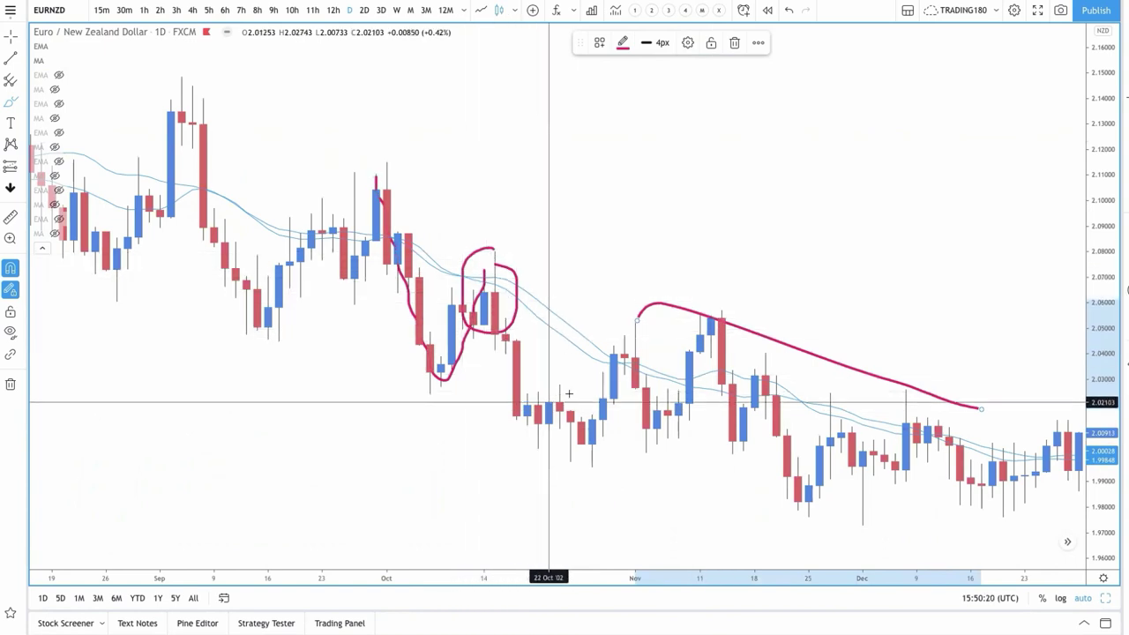
pyautogui.moveTo(624, 335); pyautogui.dragTo(633, 338)
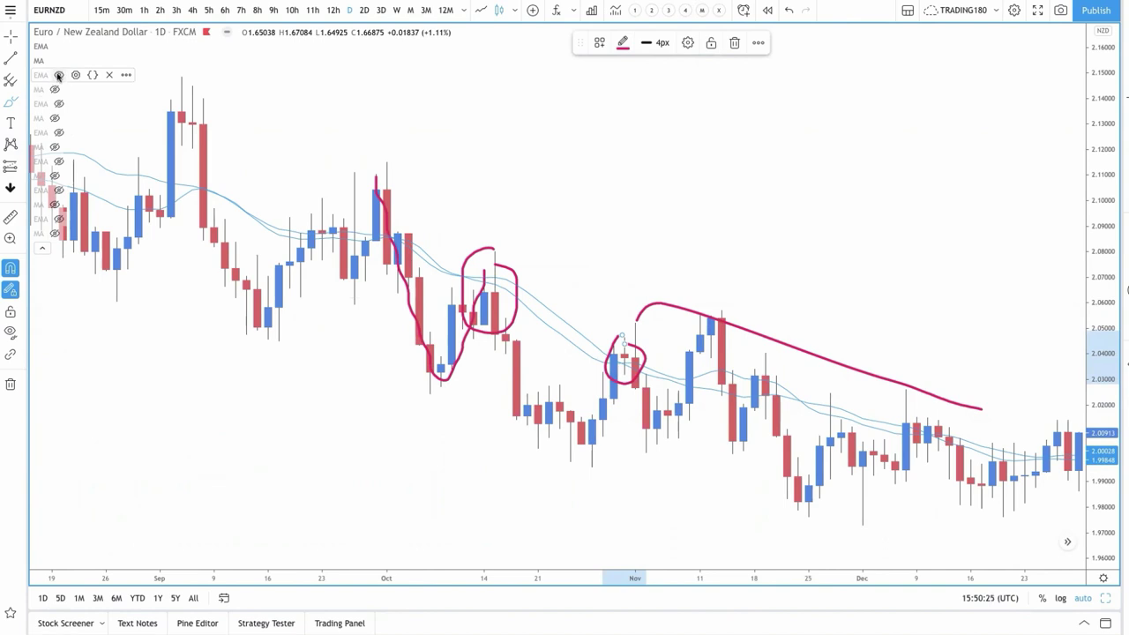
# - Show the first hidden EMA and MA pair and circle the mid-November high where price meets the gray averages
pyautogui.click(55, 90)
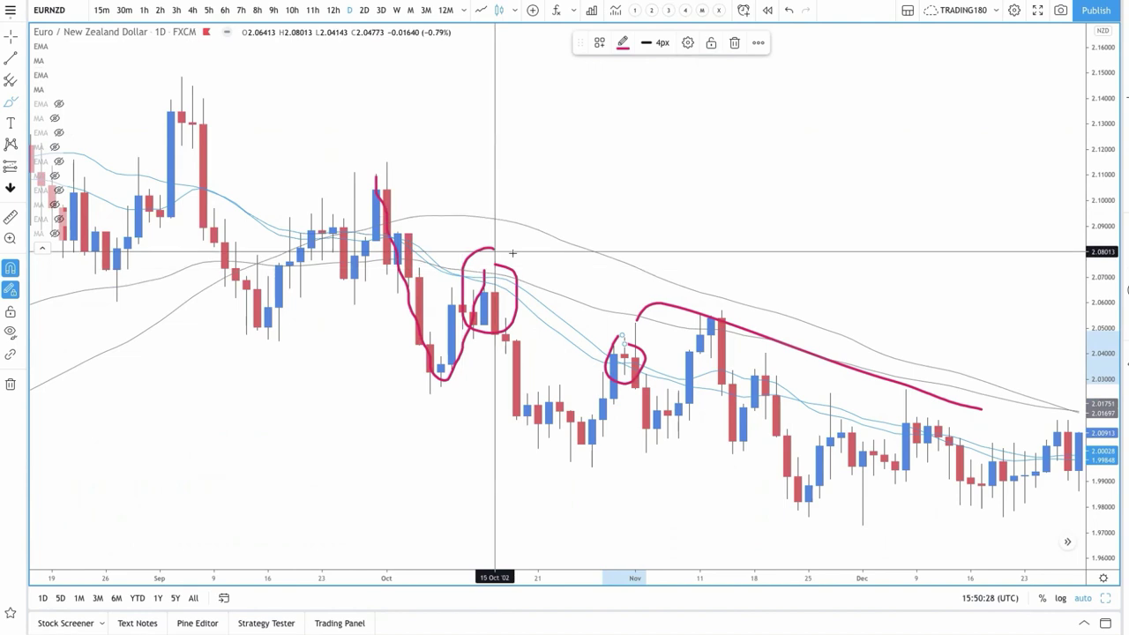
pyautogui.moveTo(682, 305); pyautogui.dragTo(711, 303)
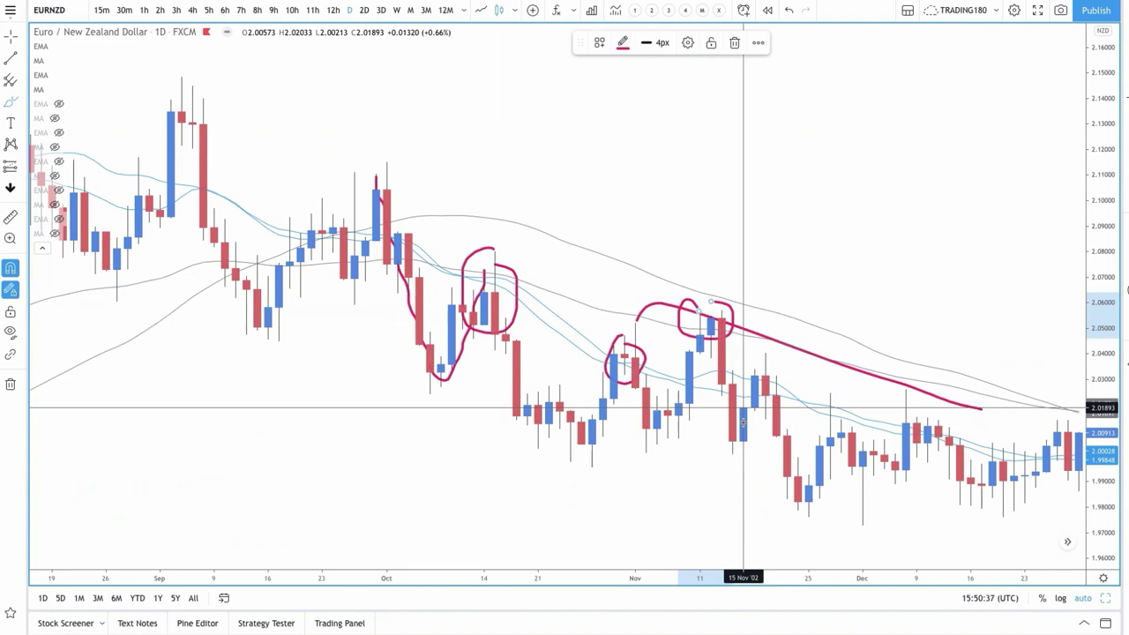
# - Write 50, 10, 12 and 6 above the November and December candles, re-circle the three average touches, and mark the early November drop
pyautogui.moveTo(771, 234)
pyautogui.mouseDown()
pyautogui.moveTo(738, 240)
pyautogui.moveTo(746, 258)
pyautogui.moveTo(868, 202)
pyautogui.mouseUp()
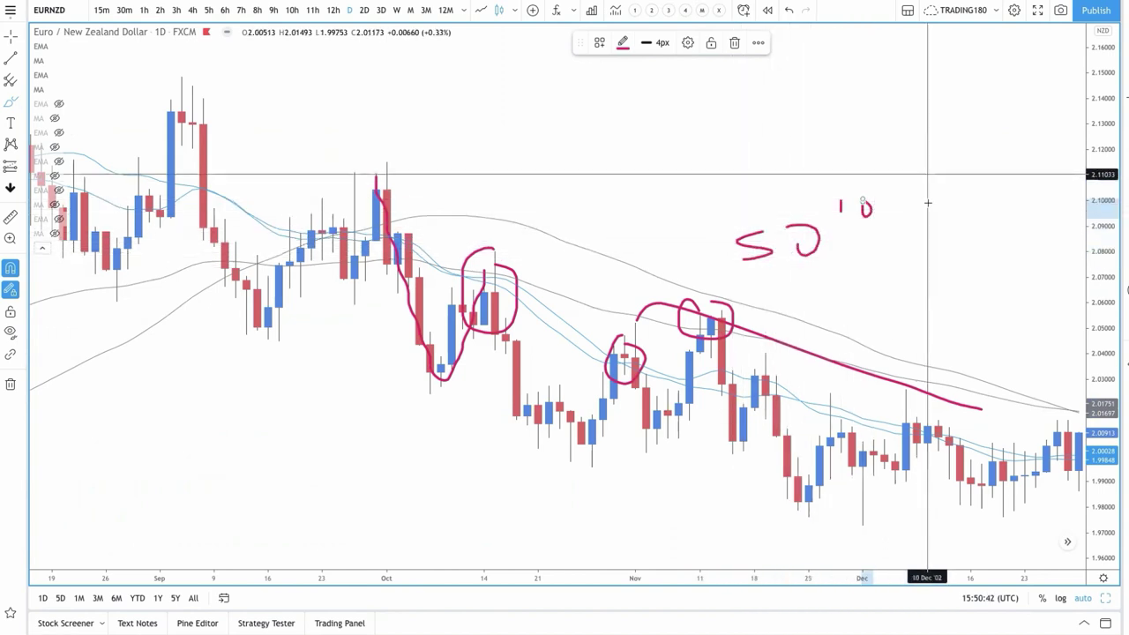
pyautogui.moveTo(927, 177)
pyautogui.mouseDown()
pyautogui.moveTo(926, 203)
pyautogui.moveTo(958, 183)
pyautogui.moveTo(972, 194)
pyautogui.mouseUp()
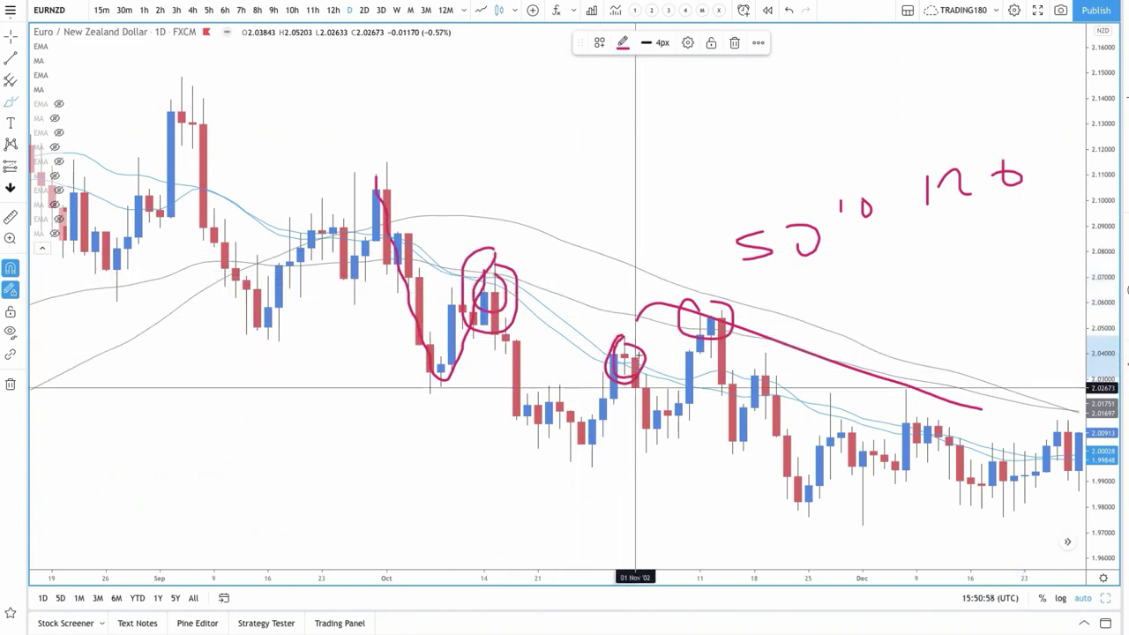
pyautogui.moveTo(646, 374); pyautogui.dragTo(667, 449)
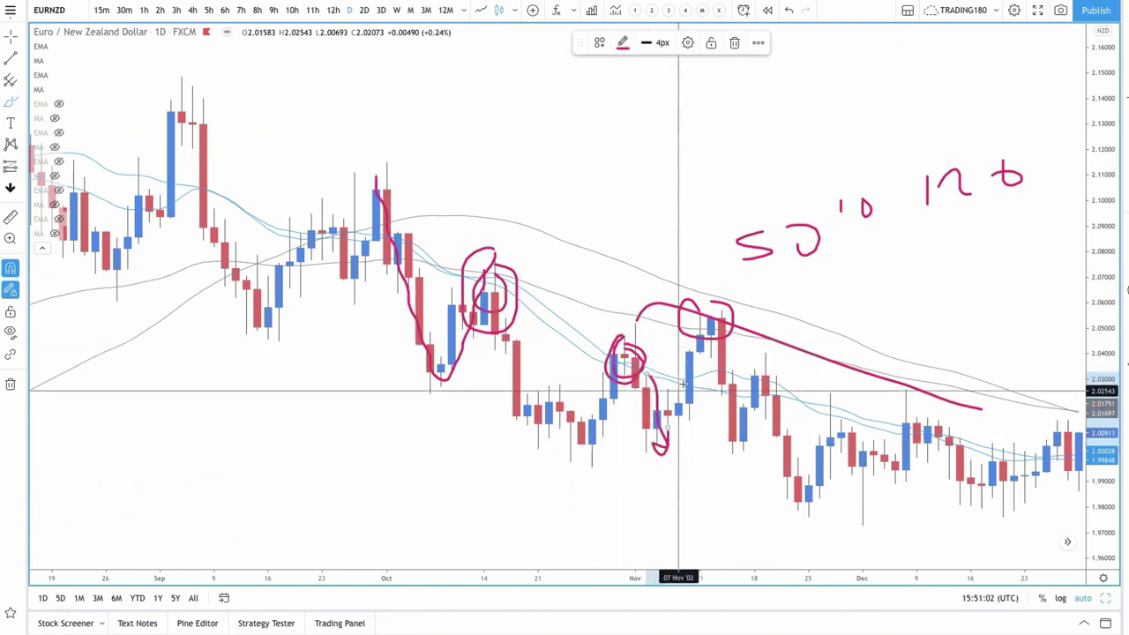
pyautogui.moveTo(726, 310)
pyautogui.mouseDown()
pyautogui.moveTo(681, 328)
pyautogui.moveTo(693, 347)
pyautogui.moveTo(711, 315)
pyautogui.mouseUp()
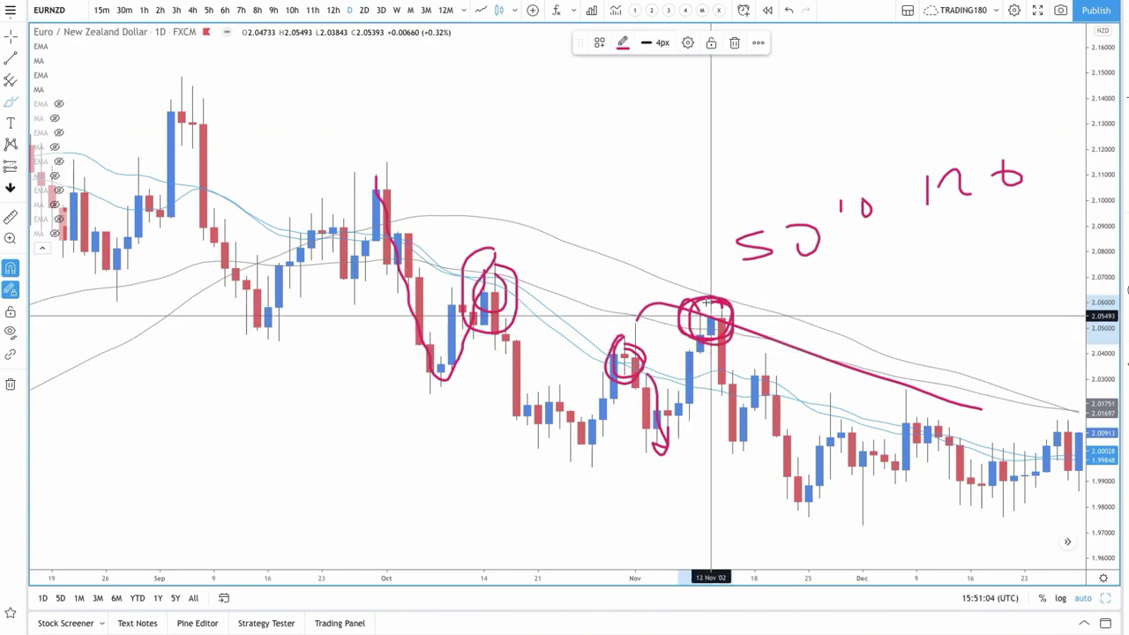
# - Clear all drawings from the chart and bring the price action through February 2003 into view
pyautogui.click(9, 385)
pyautogui.scroll(-4, 500, 412)
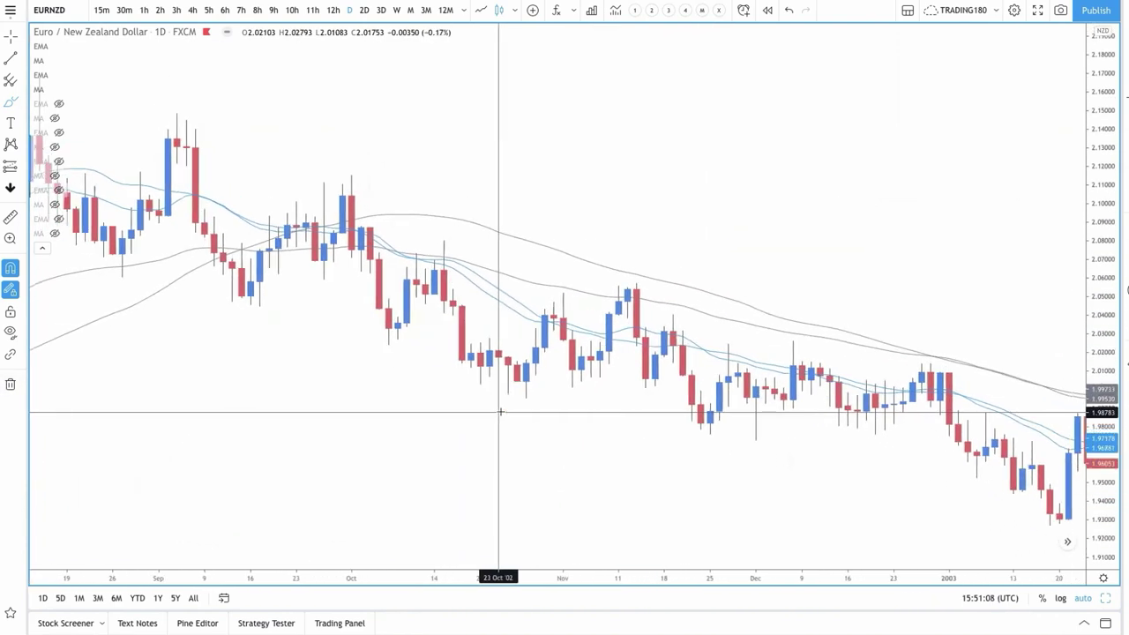
pyautogui.hscroll(5, 500, 412)
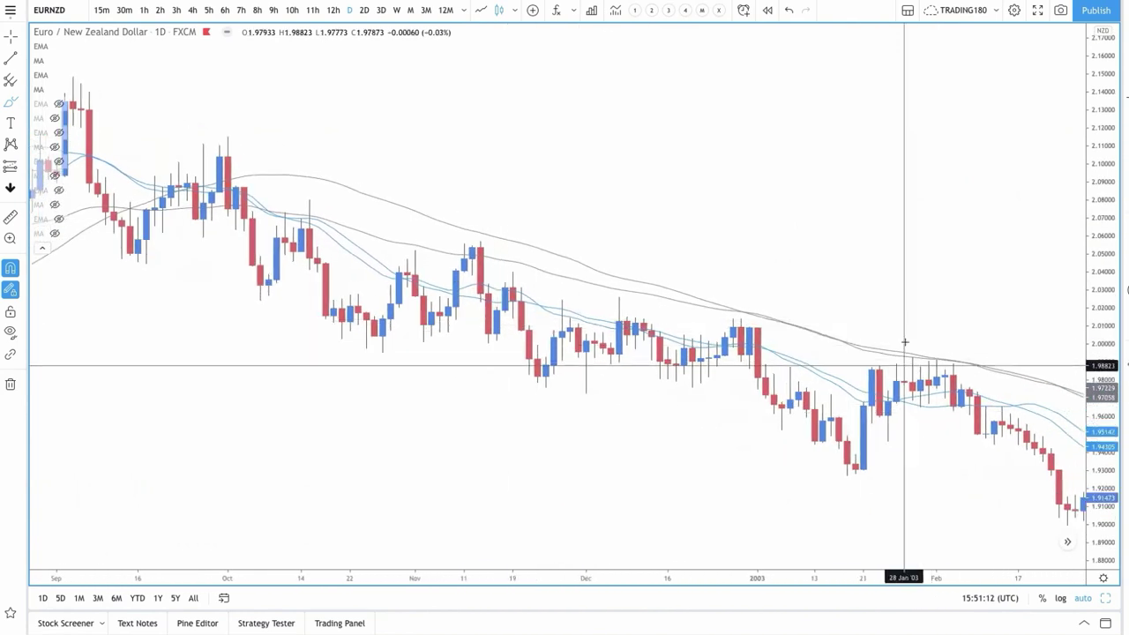
# - Circle the late January to early February 2003 highs at the gray averages and show the next hidden EMA and MA pair
pyautogui.moveTo(937, 357)
pyautogui.mouseDown()
pyautogui.moveTo(907, 340)
pyautogui.moveTo(960, 361)
pyautogui.mouseUp()
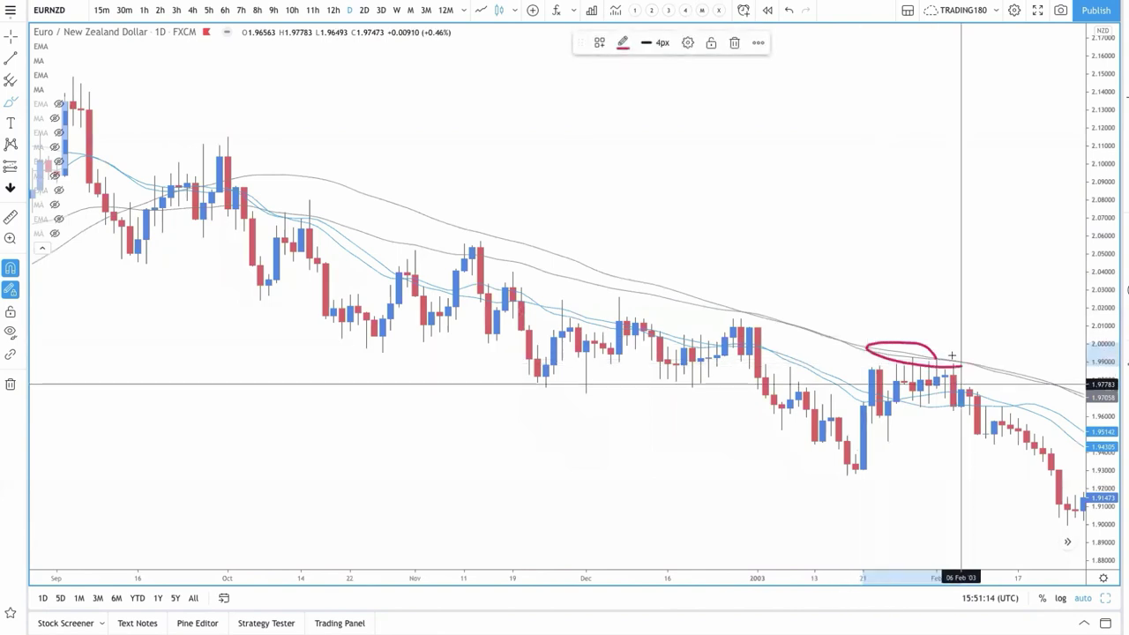
pyautogui.hscroll(5, 986, 366)
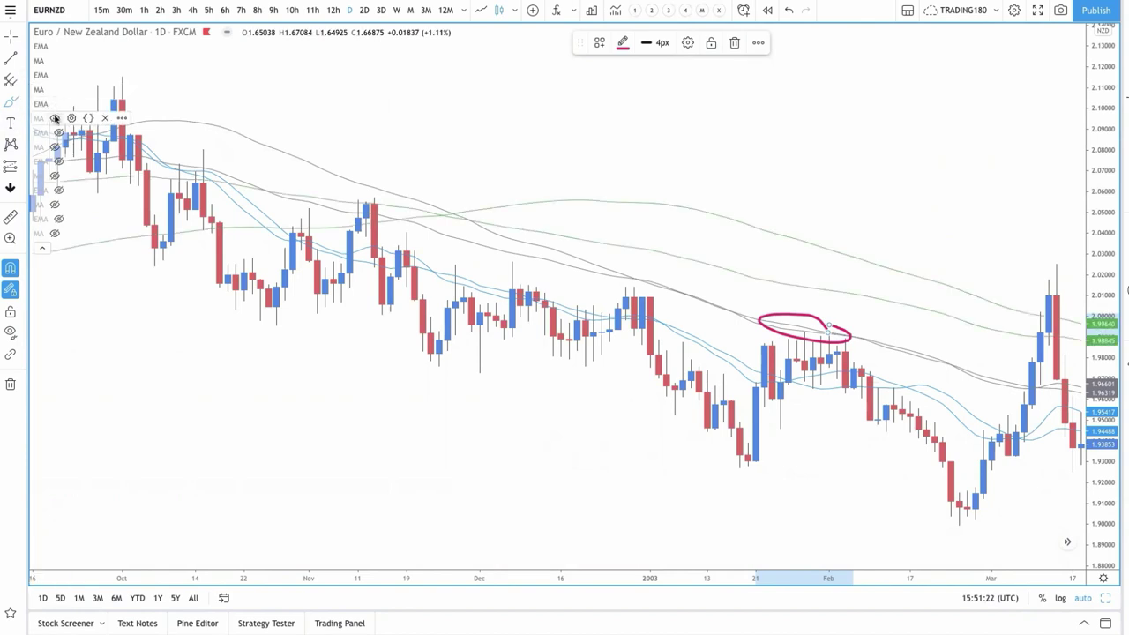
# - Circle the mid-March 2003 rally where it reaches the green averages and mark the wicks spiking above them
pyautogui.hscroll(2, 956, 309)
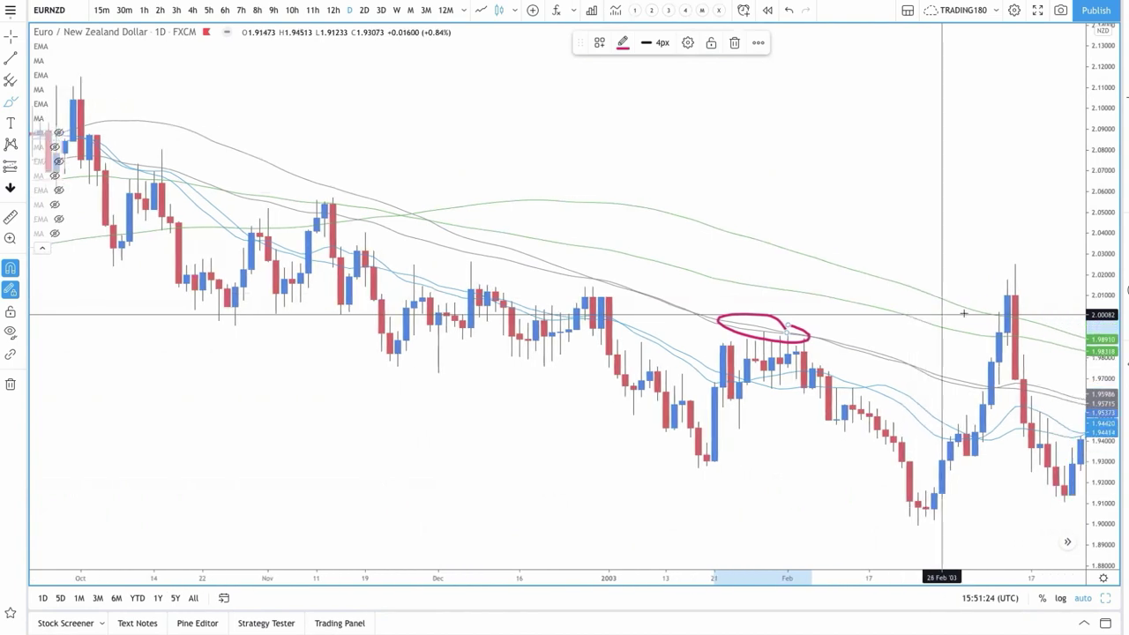
pyautogui.moveTo(1005, 305)
pyautogui.mouseDown()
pyautogui.moveTo(983, 317)
pyautogui.moveTo(1008, 332)
pyautogui.mouseUp()
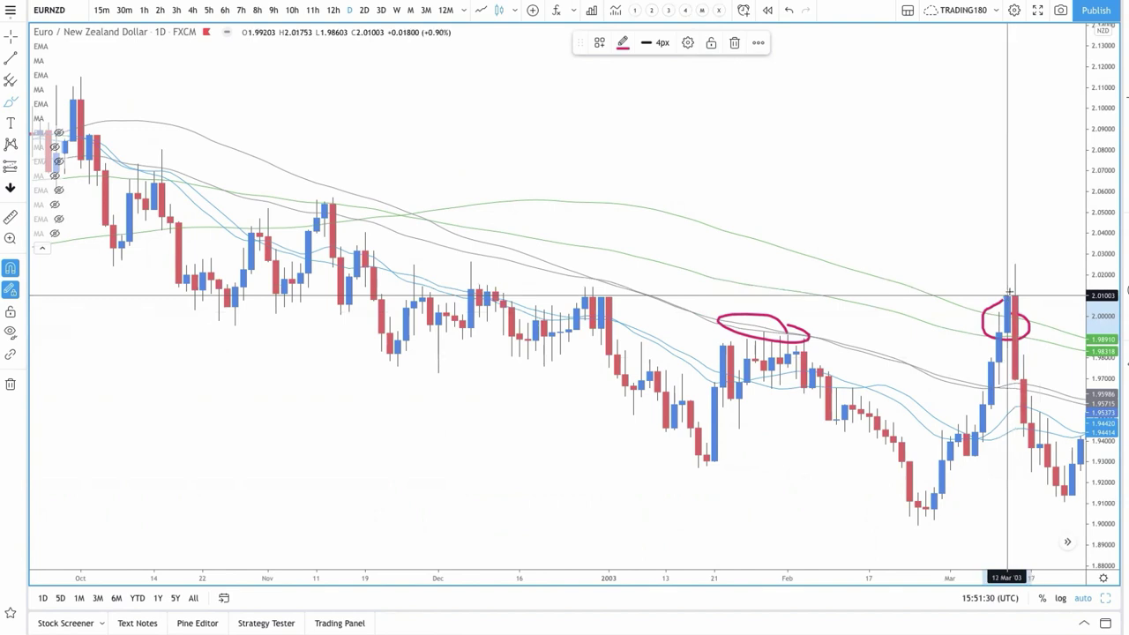
pyautogui.moveTo(1010, 291)
pyautogui.mouseDown()
pyautogui.moveTo(1023, 261)
pyautogui.moveTo(1014, 291)
pyautogui.mouseUp()
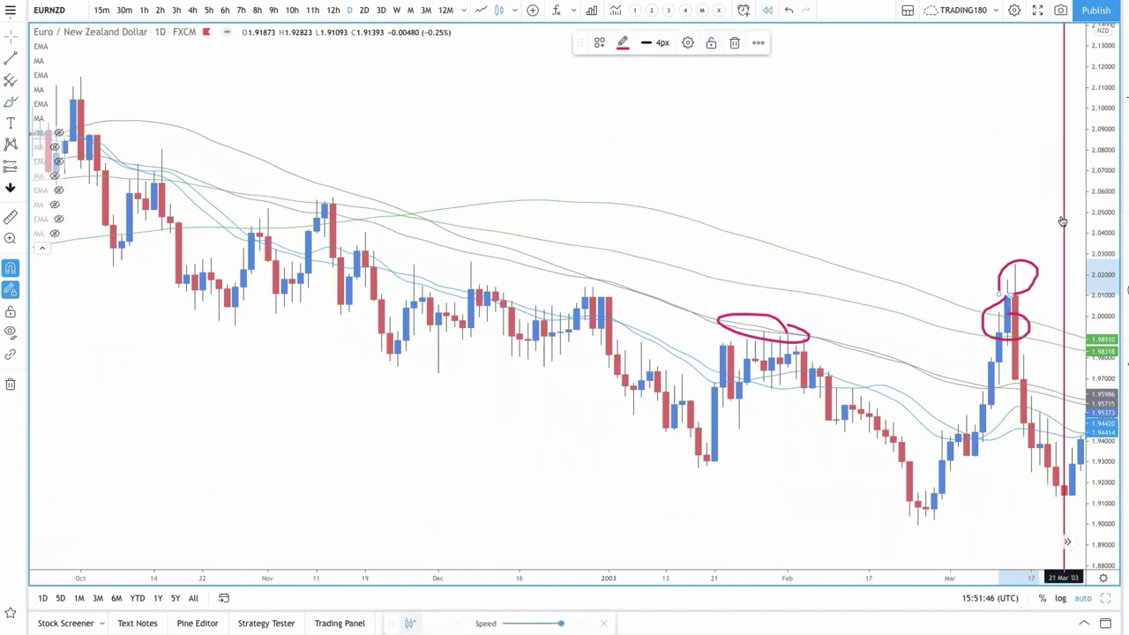
# - Start the bar replay from 21 March 2003 and switch the chart to the weekly timeframe
pyautogui.click(1064, 222)
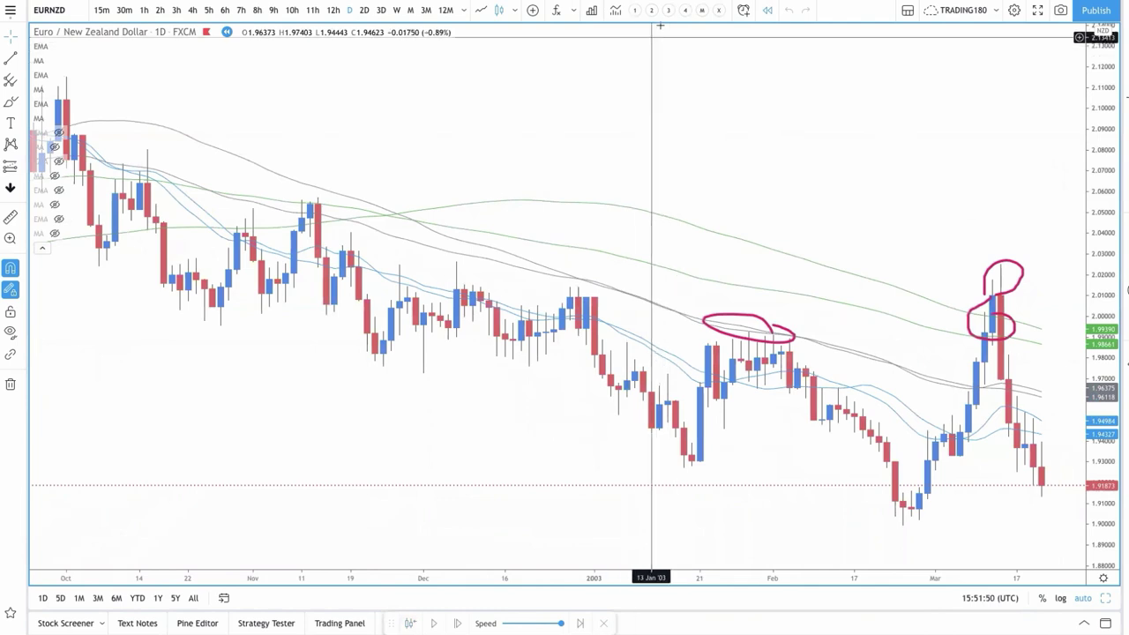
pyautogui.click(396, 11)
pyautogui.scroll(4, 561, 139)
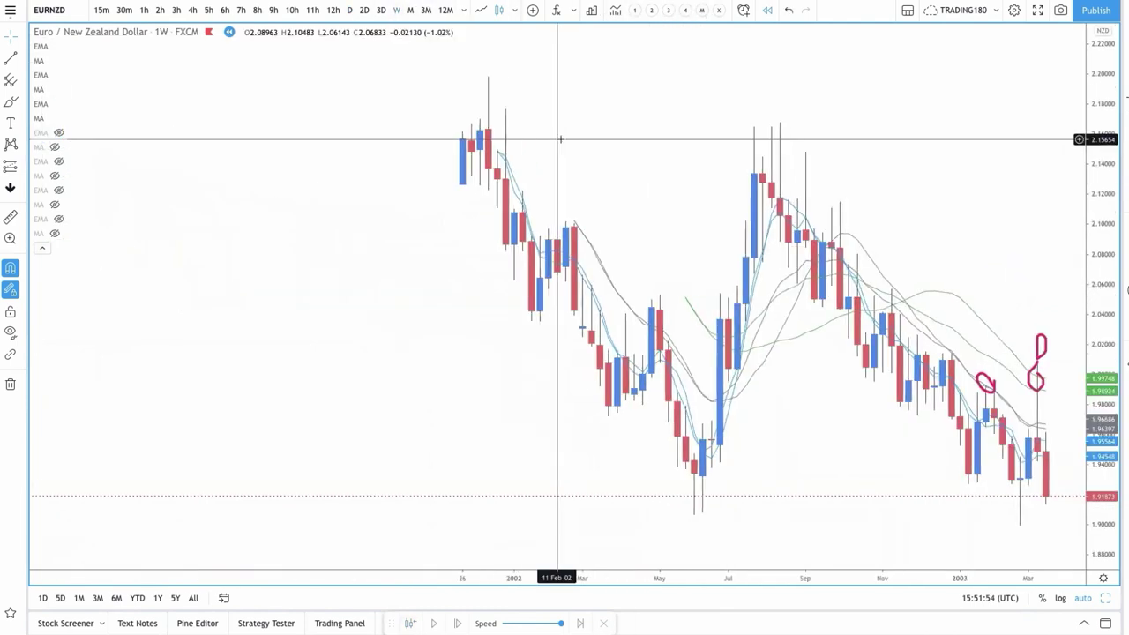
pyautogui.scroll(2, 565, 141)
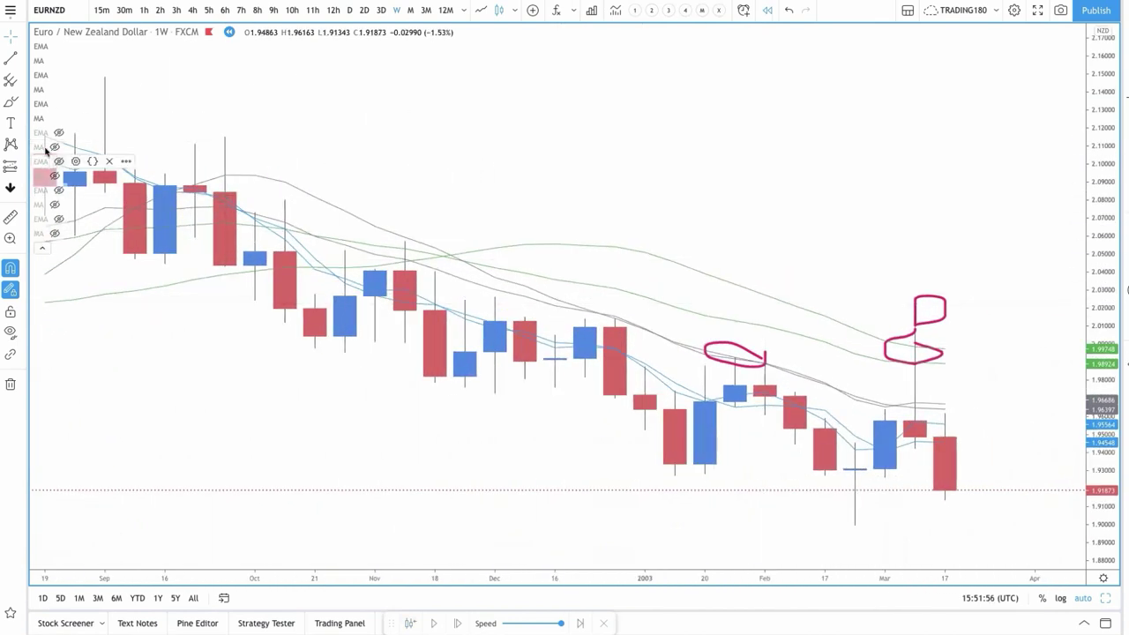
# - Circle the 10 March 2003 weekly wick at the green averages and draw a downward arrow along the drop that follows
pyautogui.click(9, 104)
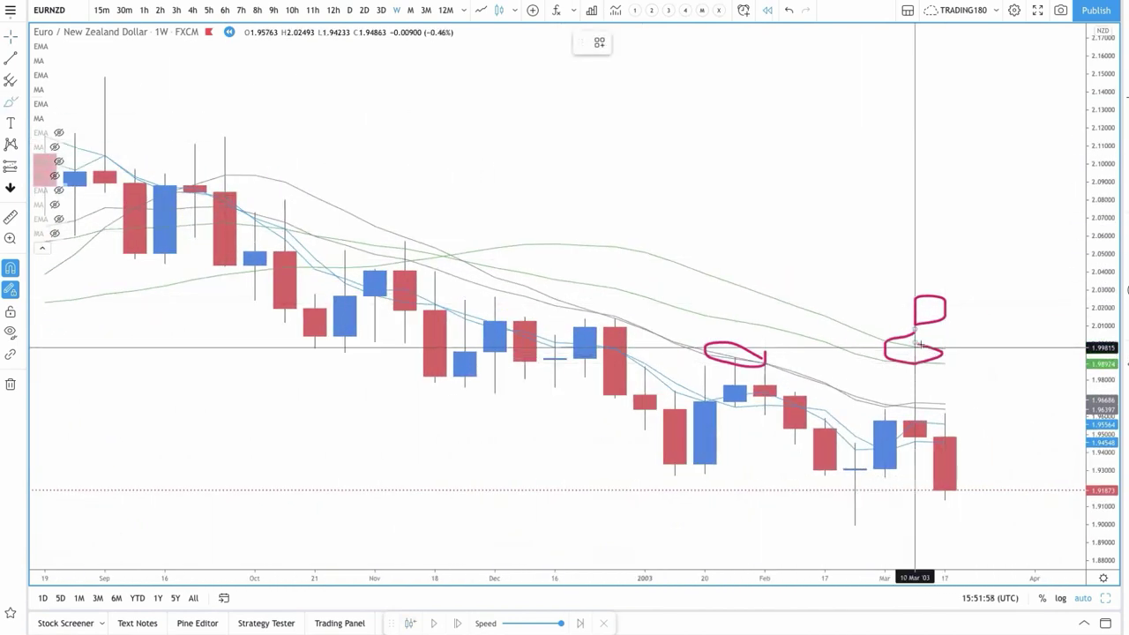
pyautogui.moveTo(915, 344)
pyautogui.mouseDown()
pyautogui.moveTo(926, 369)
pyautogui.moveTo(942, 346)
pyautogui.moveTo(922, 368)
pyautogui.moveTo(898, 353)
pyautogui.moveTo(928, 360)
pyautogui.mouseUp()
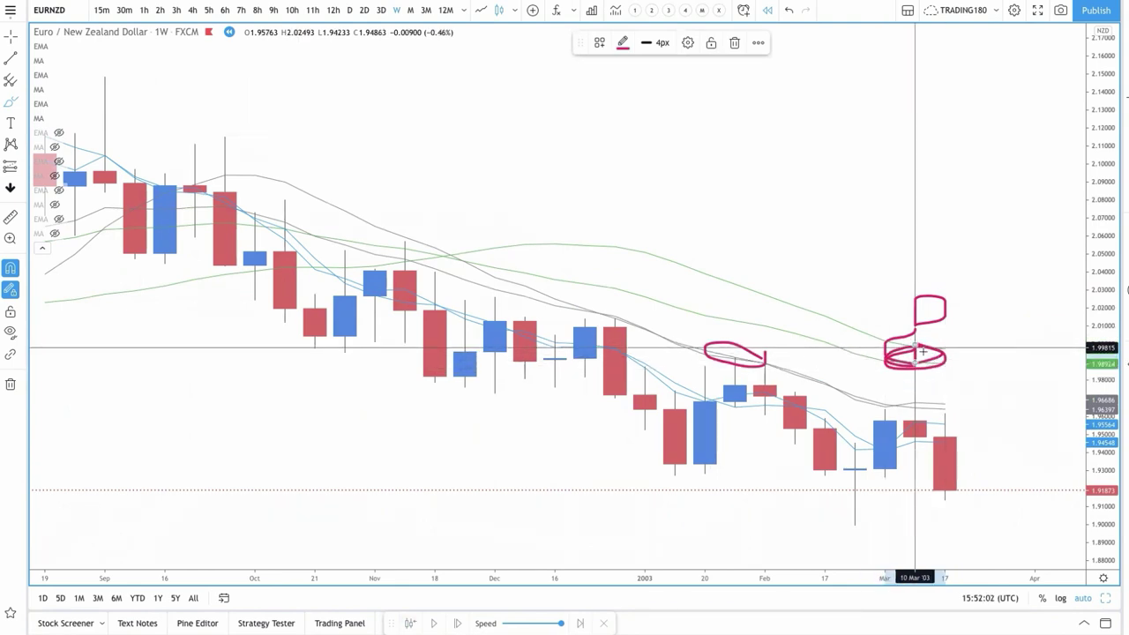
pyautogui.moveTo(917, 378)
pyautogui.mouseDown()
pyautogui.moveTo(975, 523)
pyautogui.moveTo(975, 476)
pyautogui.mouseUp()
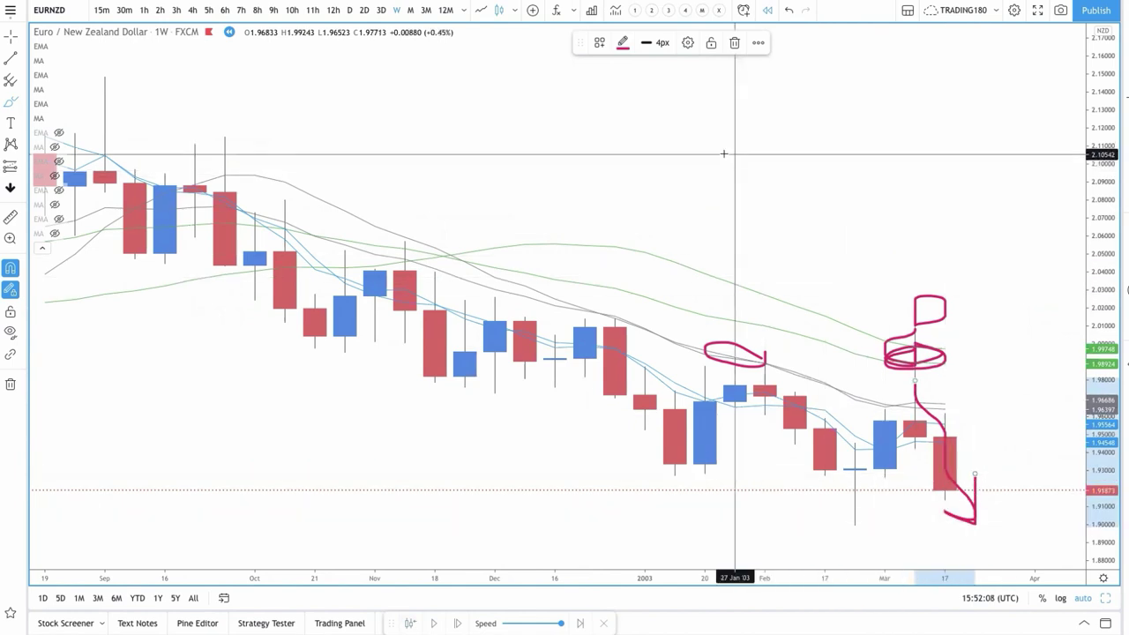
pyautogui.moveTo(648, 143); pyautogui.dragTo(765, 144)
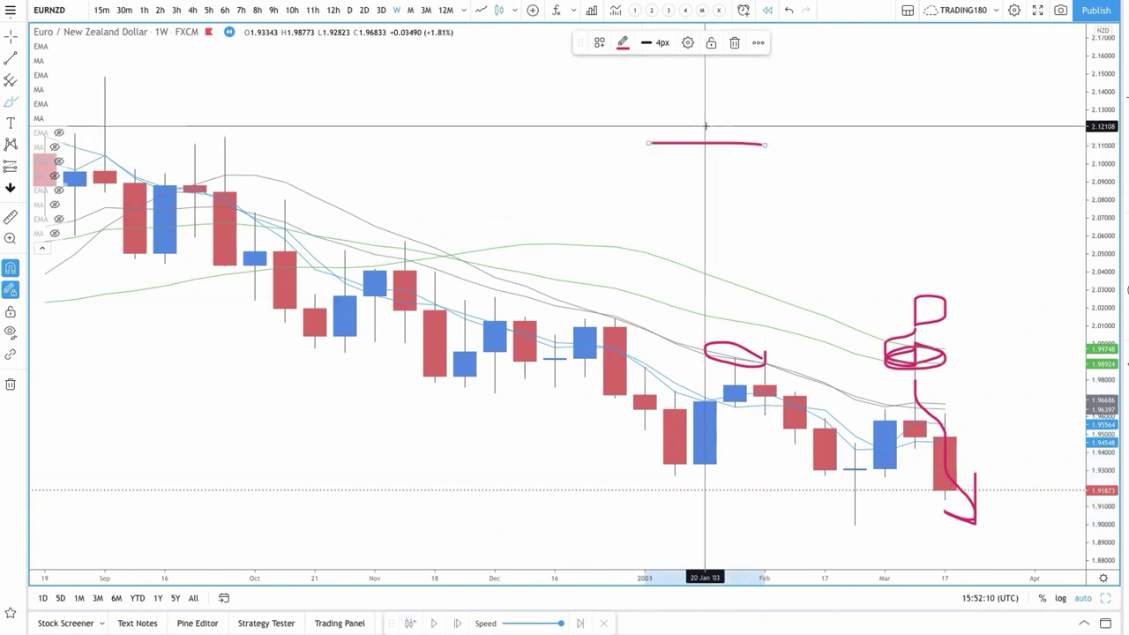
pyautogui.moveTo(674, 111)
pyautogui.mouseDown()
pyautogui.moveTo(675, 139)
pyautogui.moveTo(710, 102)
pyautogui.moveTo(737, 137)
pyautogui.moveTo(765, 122)
pyautogui.mouseUp()
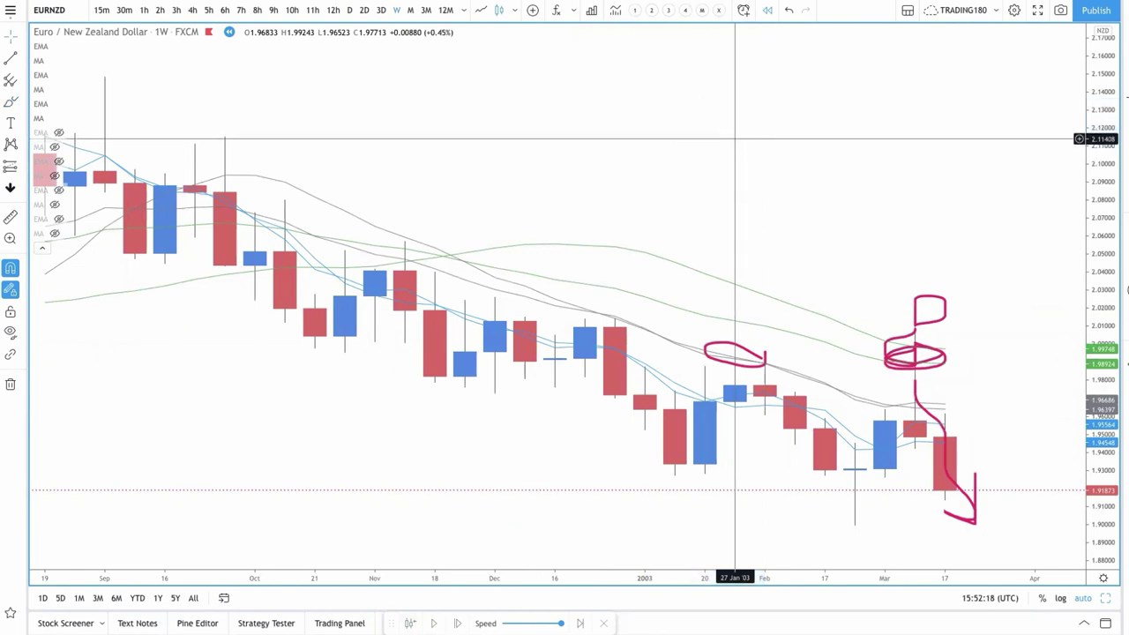
pyautogui.press('Delete')
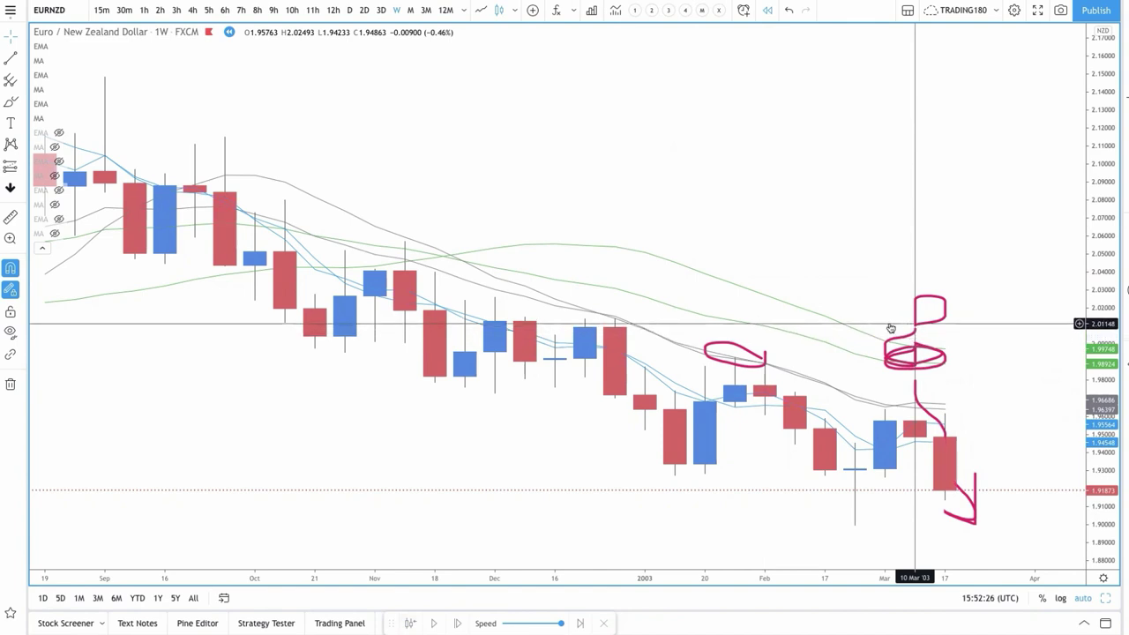
# - Mark a red Fib Retracement zone from 1.99213 to 2.01403 on the 23 December 2002 candle and trace the price swings leading into it
pyautogui.click(21, 84)
pyautogui.click(71, 297)
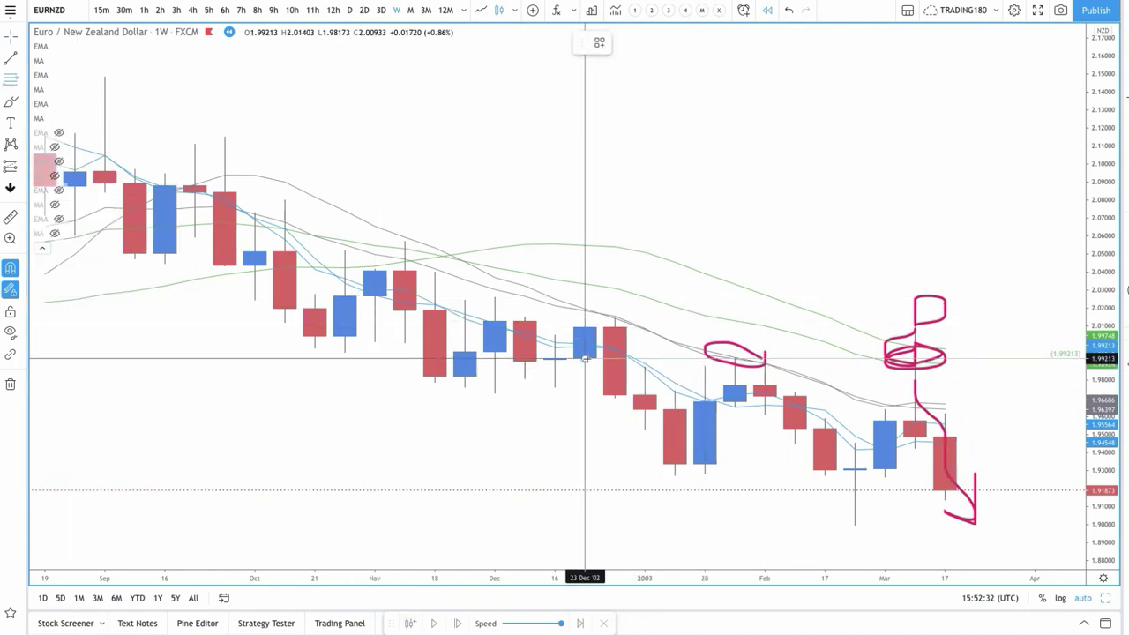
pyautogui.click(585, 358)
pyautogui.click(585, 307)
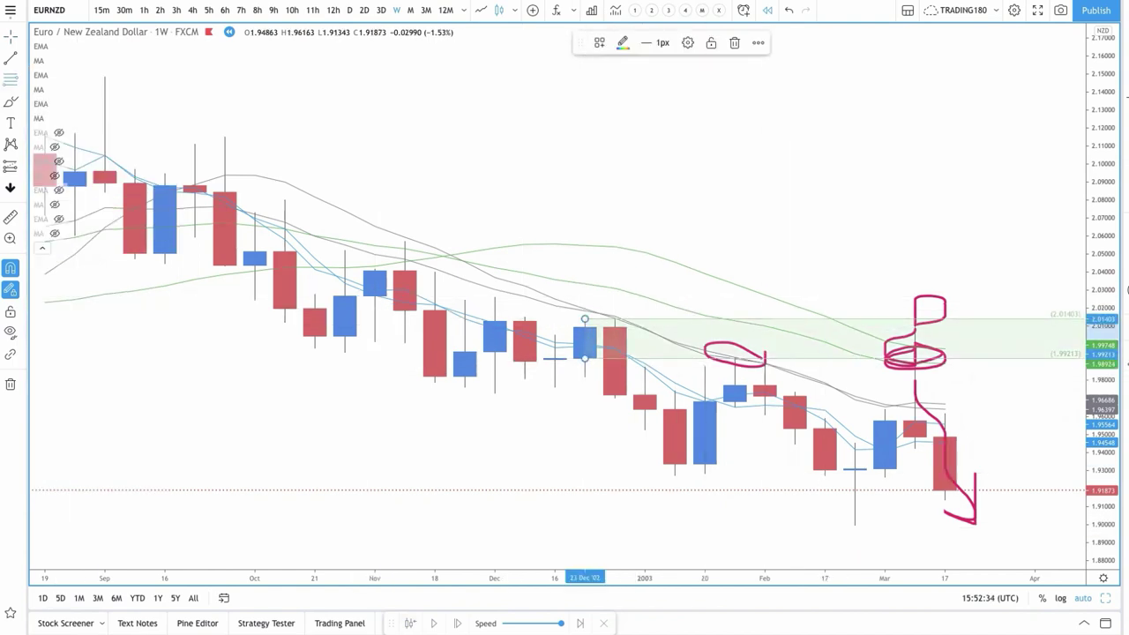
pyautogui.click(600, 41)
pyautogui.click(645, 116)
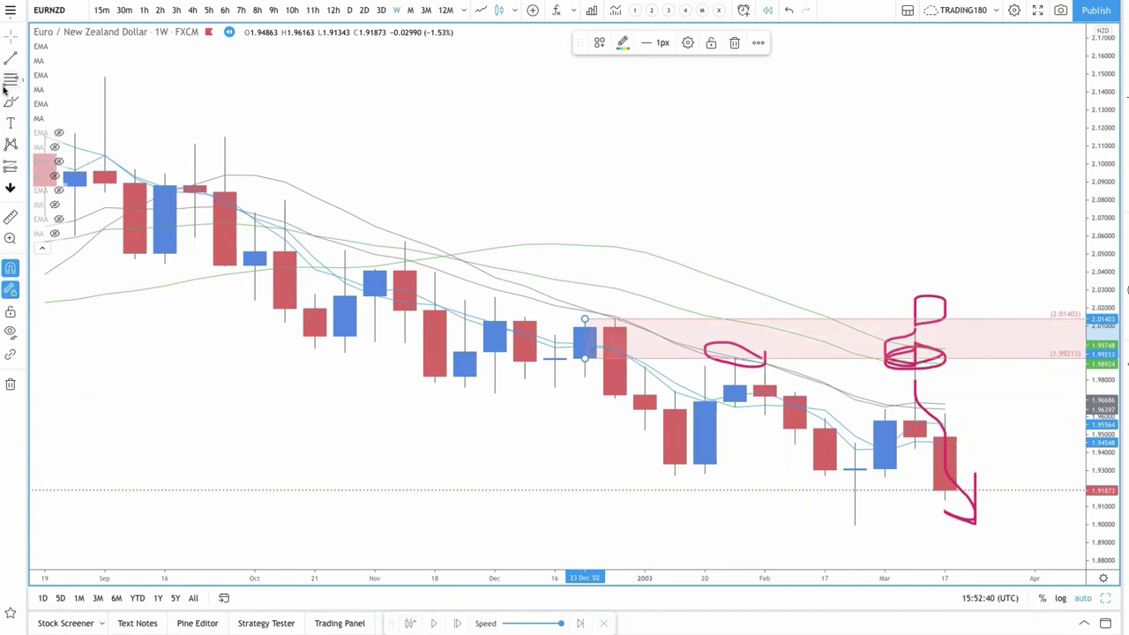
pyautogui.moveTo(406, 240)
pyautogui.mouseDown()
pyautogui.moveTo(471, 391)
pyautogui.moveTo(598, 325)
pyautogui.moveTo(678, 441)
pyautogui.moveTo(710, 455)
pyautogui.moveTo(734, 356)
pyautogui.moveTo(860, 494)
pyautogui.moveTo(890, 423)
pyautogui.moveTo(895, 344)
pyautogui.moveTo(914, 301)
pyautogui.moveTo(915, 337)
pyautogui.mouseUp()
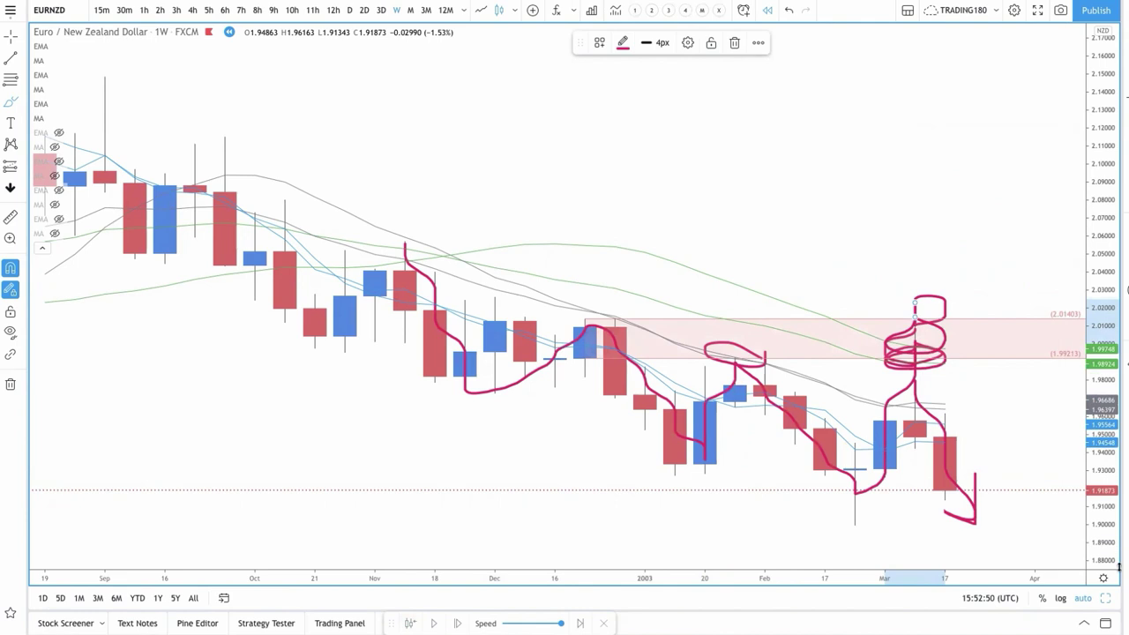
# - Delete every brush drawing from the weekly chart, keeping only the Fib Retracement zone
pyautogui.click(1126, 88)
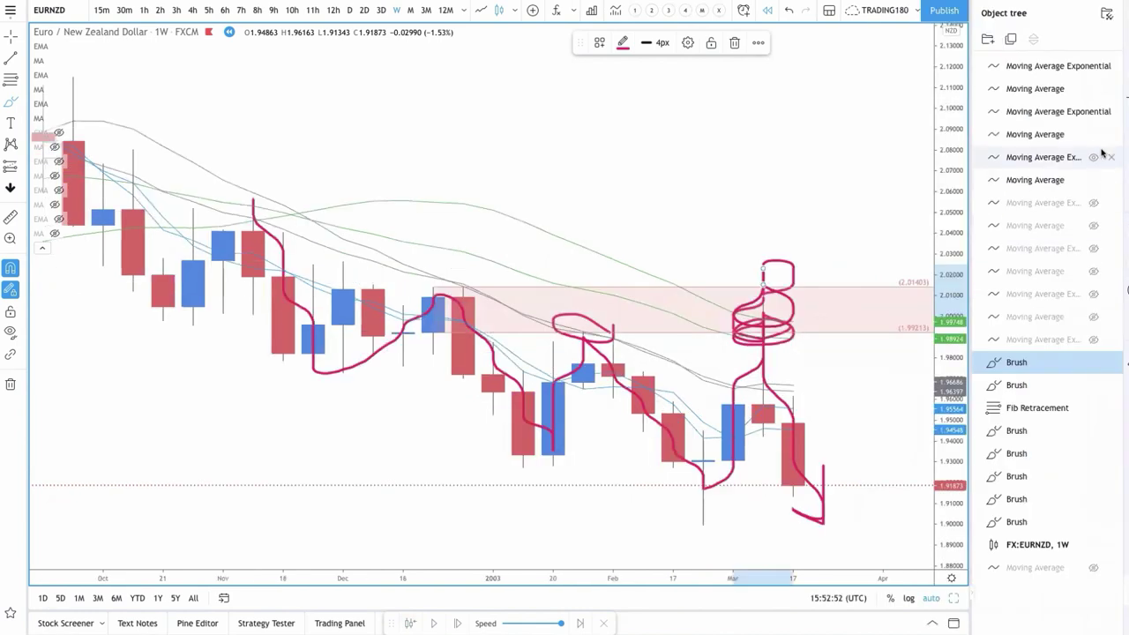
pyautogui.click(1112, 363)
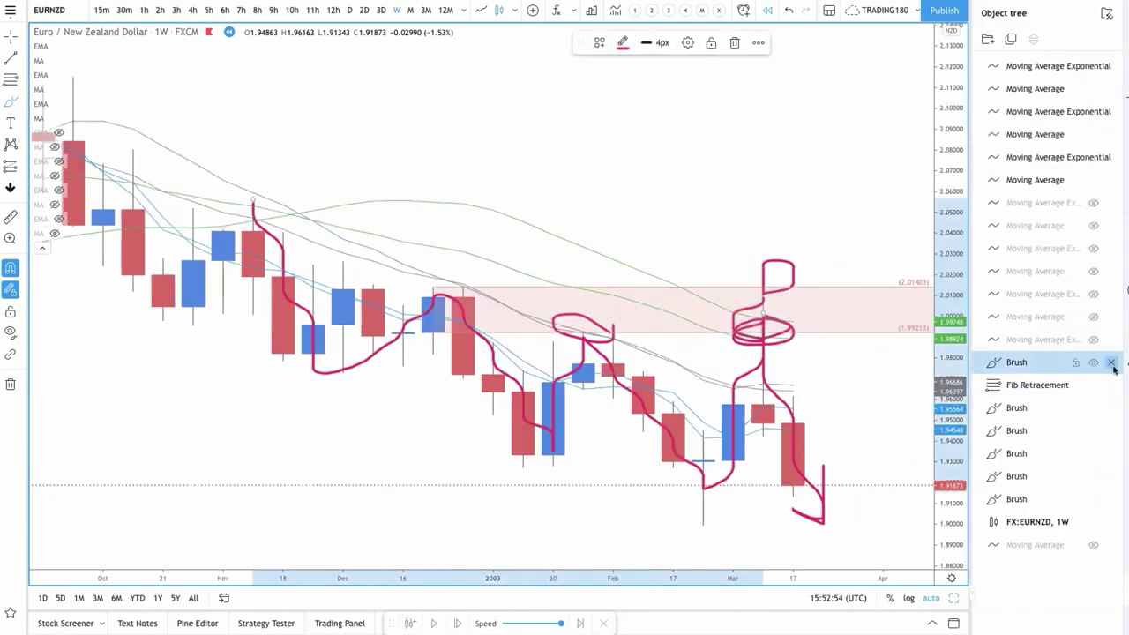
pyautogui.click(1113, 364)
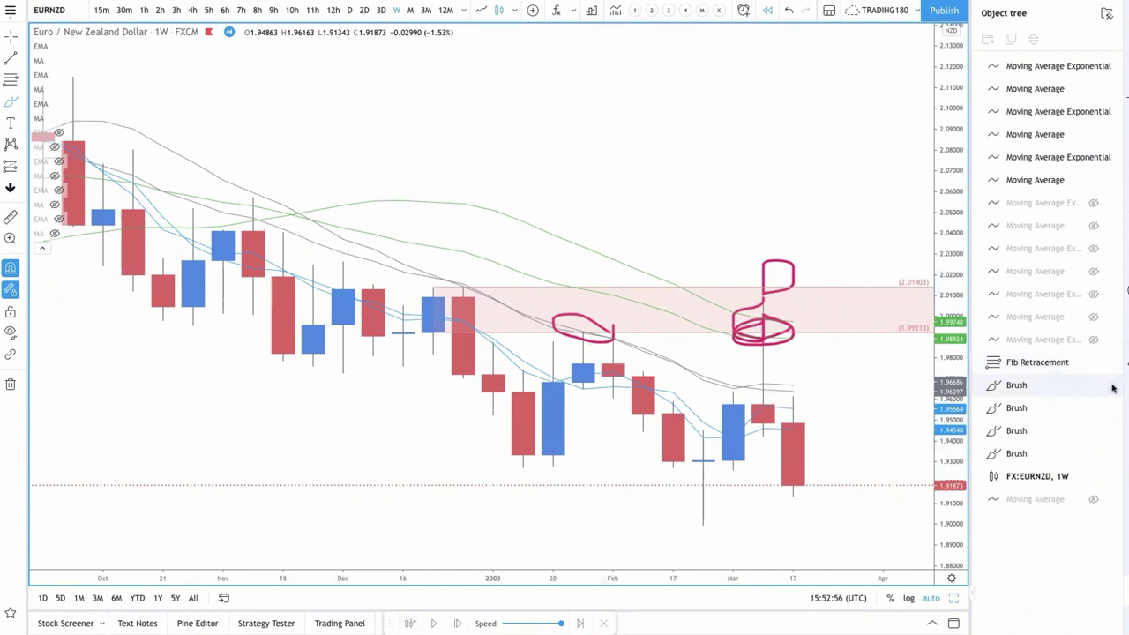
pyautogui.click(1113, 386)
pyautogui.click(1113, 386)
pyautogui.click(1112, 386)
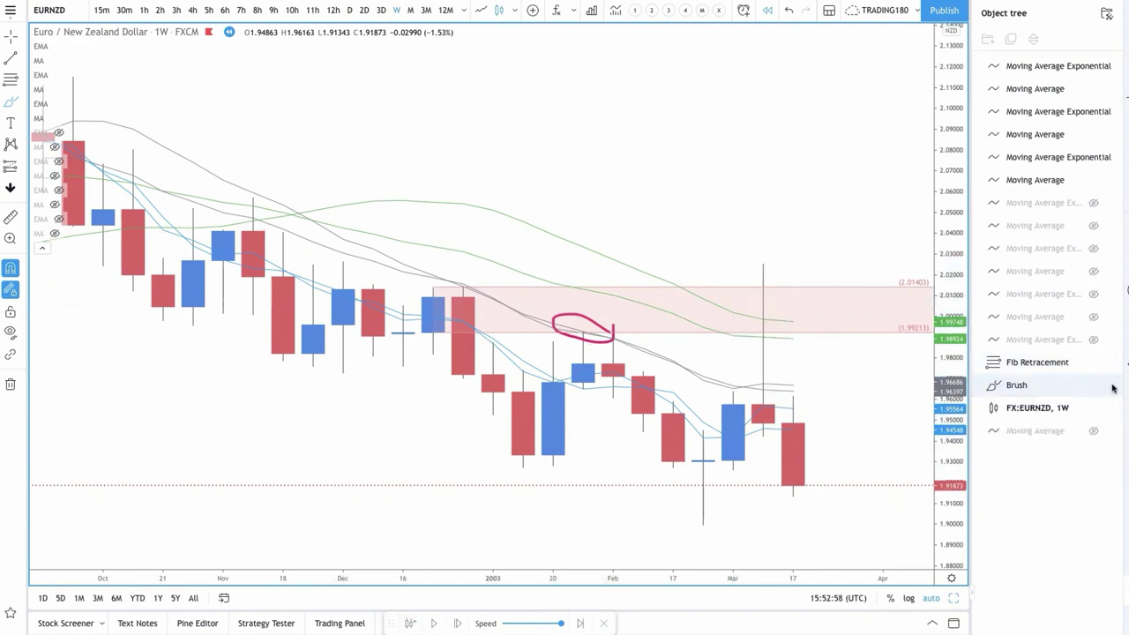
pyautogui.click(1112, 388)
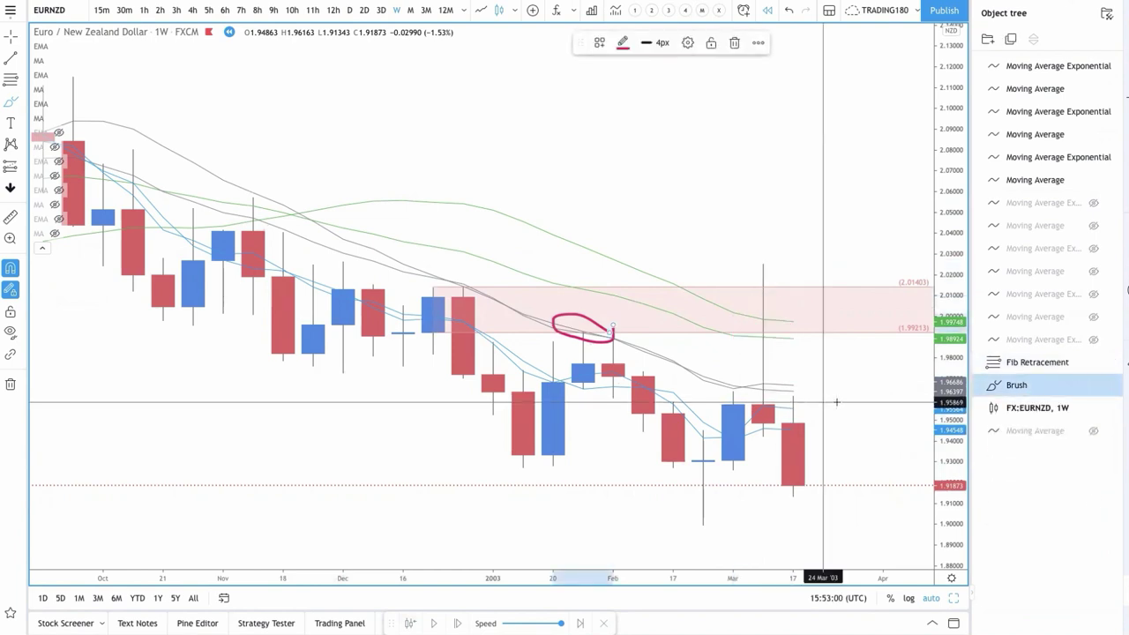
pyautogui.click(1112, 386)
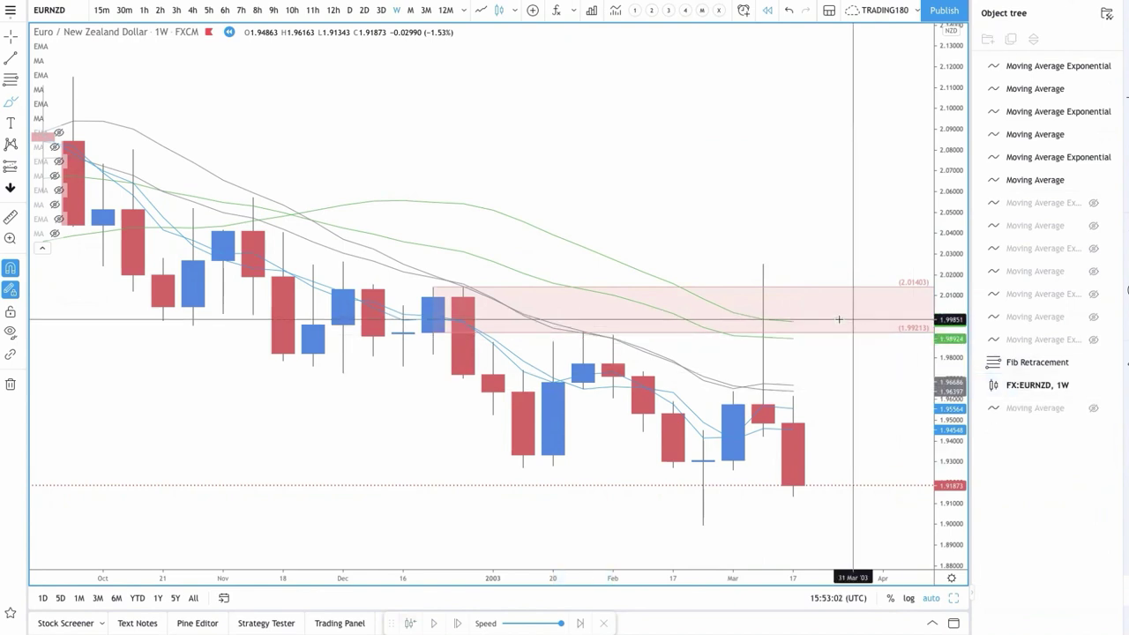
# - Return to the daily timeframe and outline the 12 and 13 March 2003 highs where they poke through the red zone
pyautogui.moveTo(777, 338)
pyautogui.mouseDown()
pyautogui.moveTo(759, 320)
pyautogui.moveTo(769, 288)
pyautogui.moveTo(773, 328)
pyautogui.mouseUp()
pyautogui.scroll(-2, 486, 277)
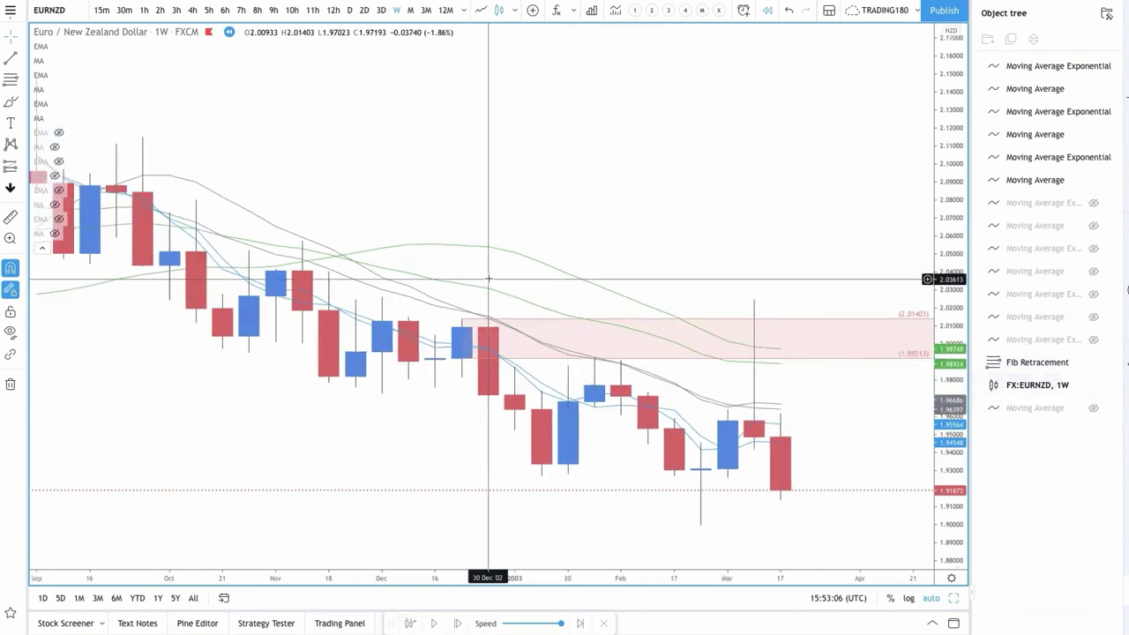
pyautogui.moveTo(484, 540)
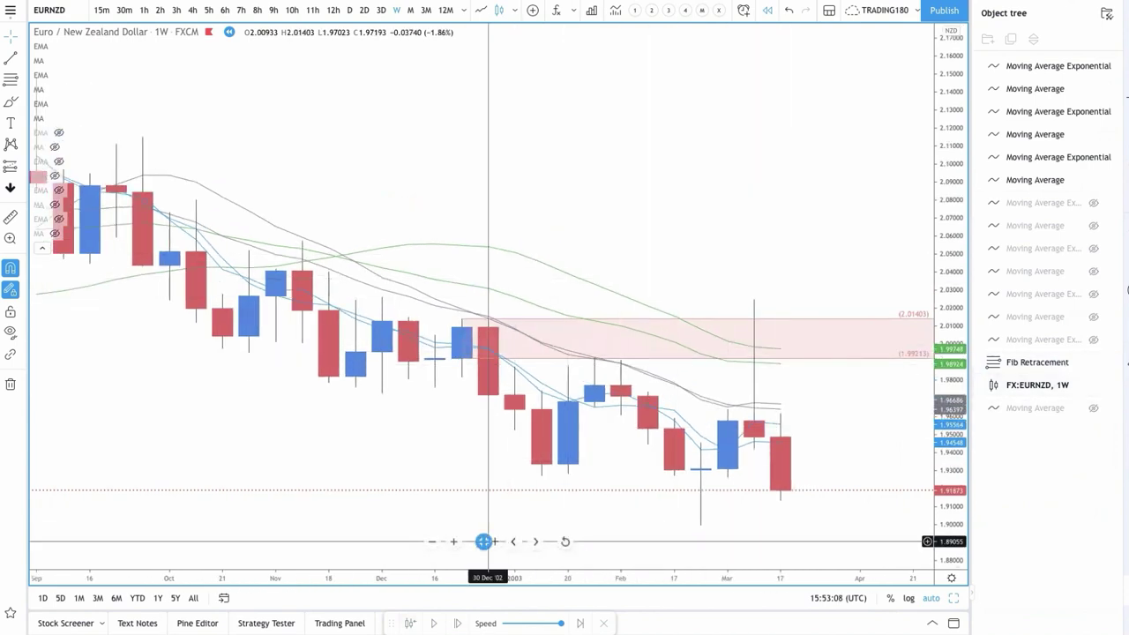
pyautogui.click(348, 11)
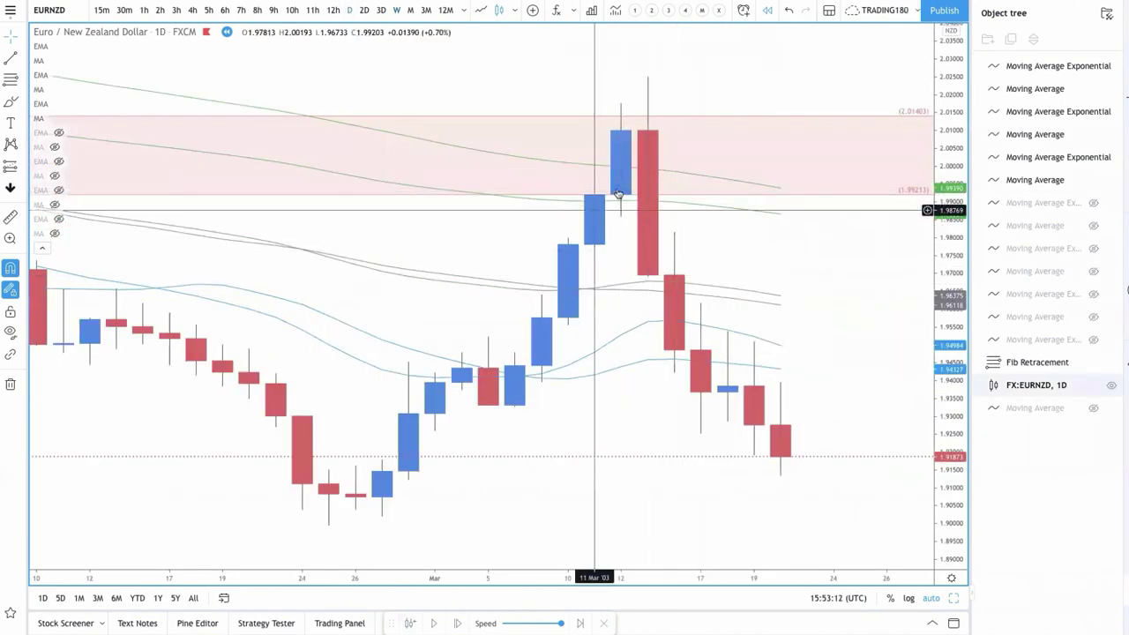
pyautogui.click(9, 103)
pyautogui.moveTo(673, 67)
pyautogui.mouseDown()
pyautogui.moveTo(615, 129)
pyautogui.moveTo(672, 66)
pyautogui.mouseUp()
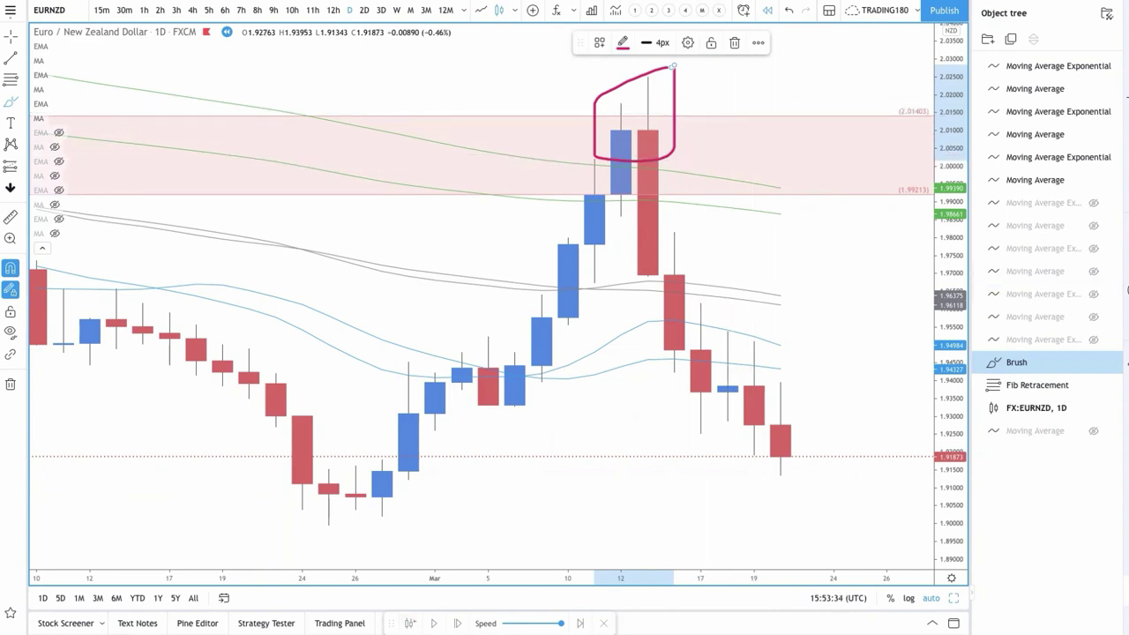
# - Sketch a range below the November candles with a circled false breakout and downward arrows, plus a small zigzag above the December candles
pyautogui.scroll(-3, 761, 154)
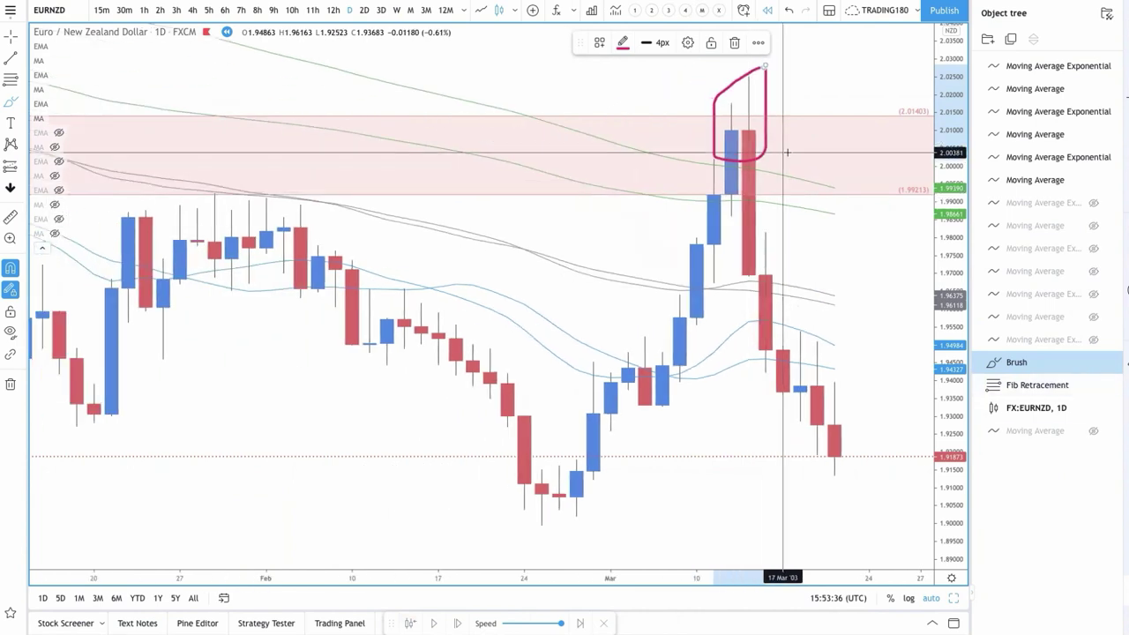
pyautogui.scroll(-4, 264, 423)
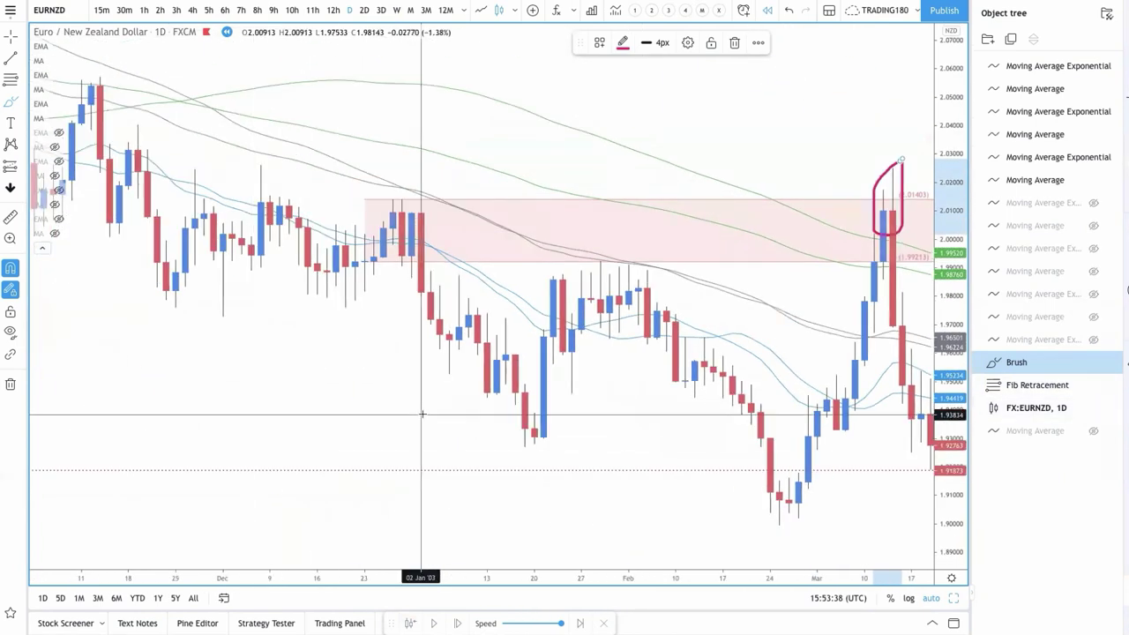
pyautogui.moveTo(135, 447); pyautogui.dragTo(242, 447)
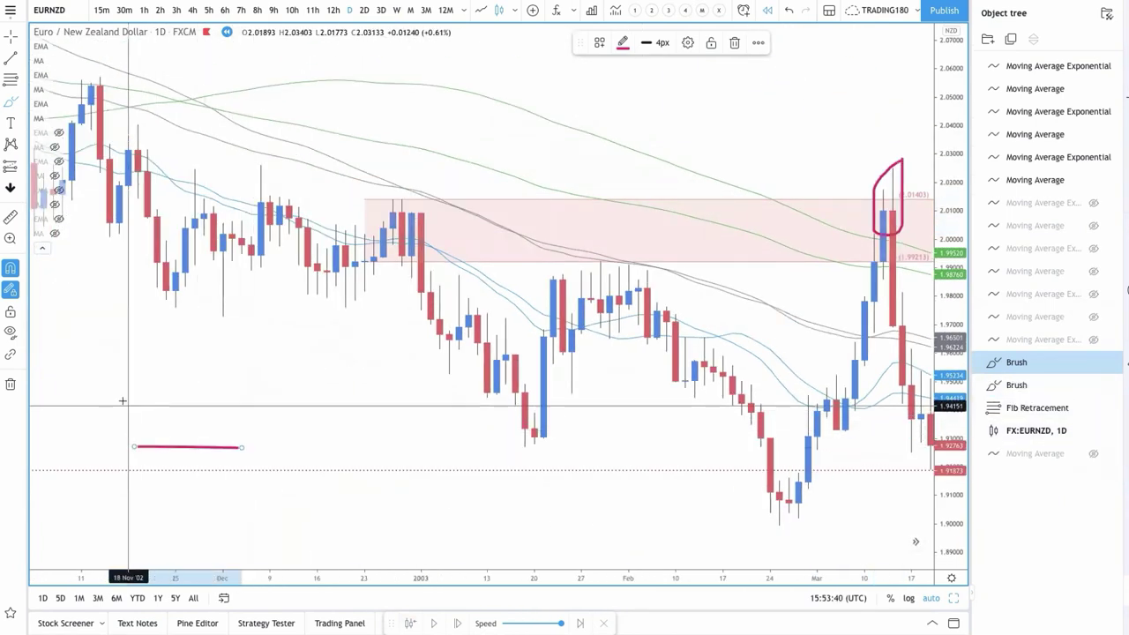
pyautogui.moveTo(133, 366); pyautogui.dragTo(241, 362)
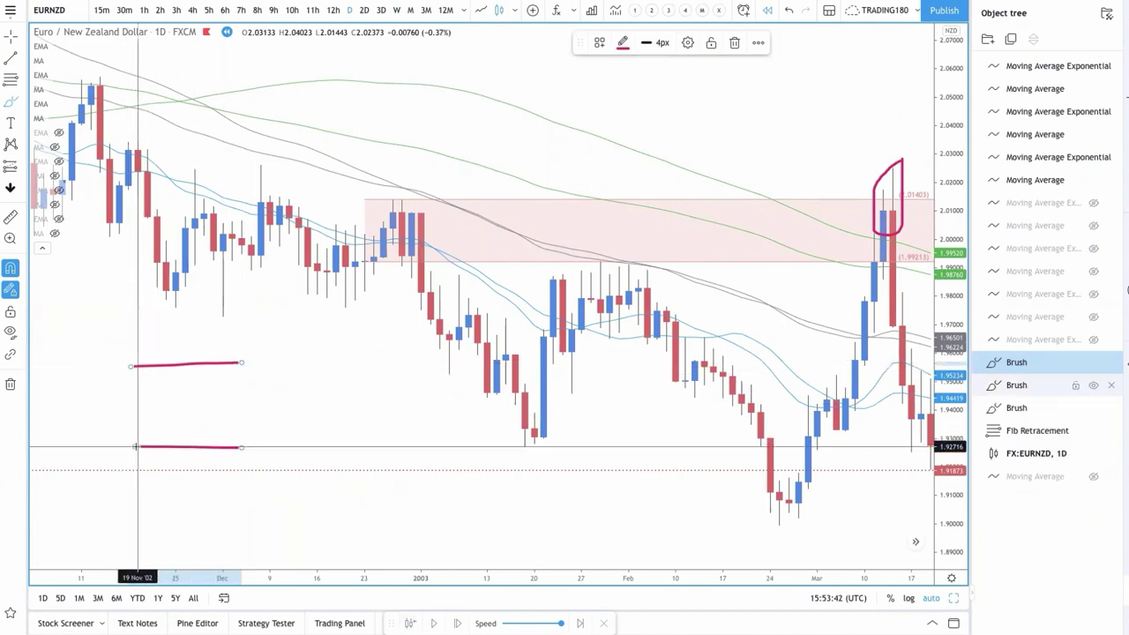
pyautogui.moveTo(137, 445)
pyautogui.mouseDown()
pyautogui.moveTo(156, 383)
pyautogui.moveTo(168, 431)
pyautogui.moveTo(192, 367)
pyautogui.moveTo(202, 433)
pyautogui.moveTo(230, 337)
pyautogui.moveTo(248, 408)
pyautogui.moveTo(259, 408)
pyautogui.mouseUp()
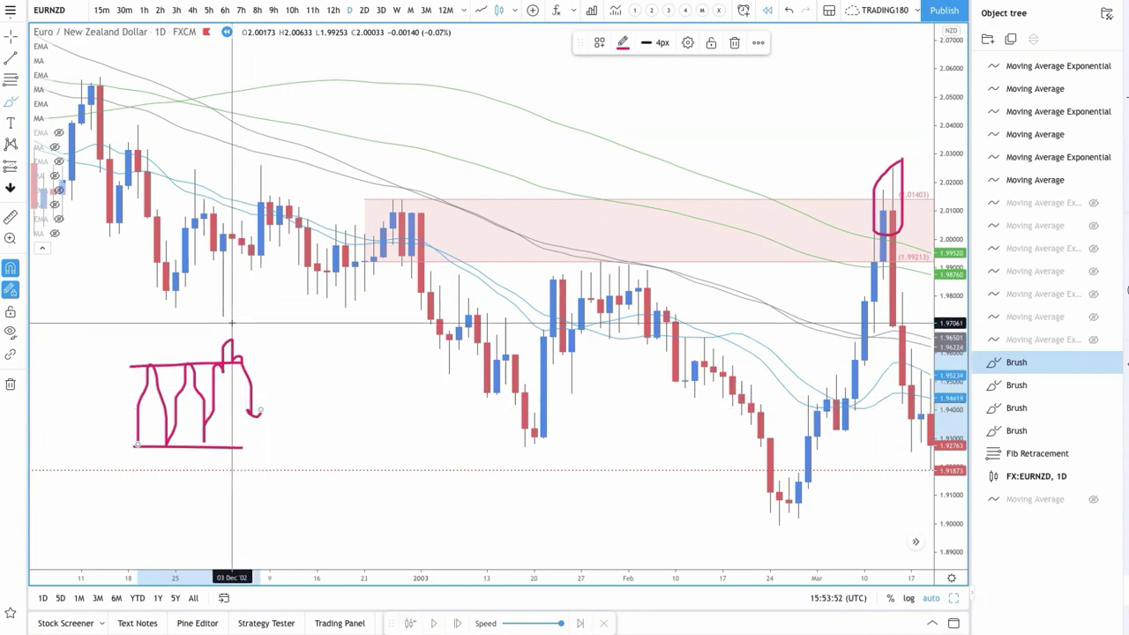
pyautogui.moveTo(236, 358)
pyautogui.mouseDown()
pyautogui.moveTo(214, 348)
pyautogui.moveTo(235, 336)
pyautogui.moveTo(267, 354)
pyautogui.moveTo(312, 421)
pyautogui.moveTo(327, 404)
pyautogui.mouseUp()
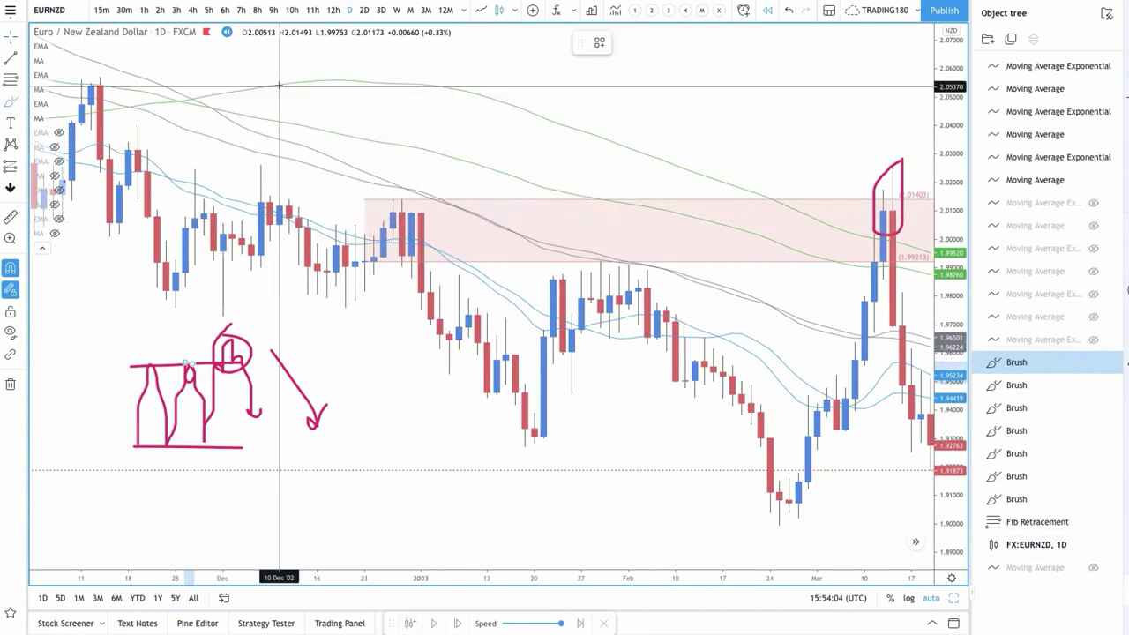
pyautogui.moveTo(279, 88)
pyautogui.mouseDown()
pyautogui.moveTo(279, 120)
pyautogui.moveTo(355, 136)
pyautogui.mouseUp()
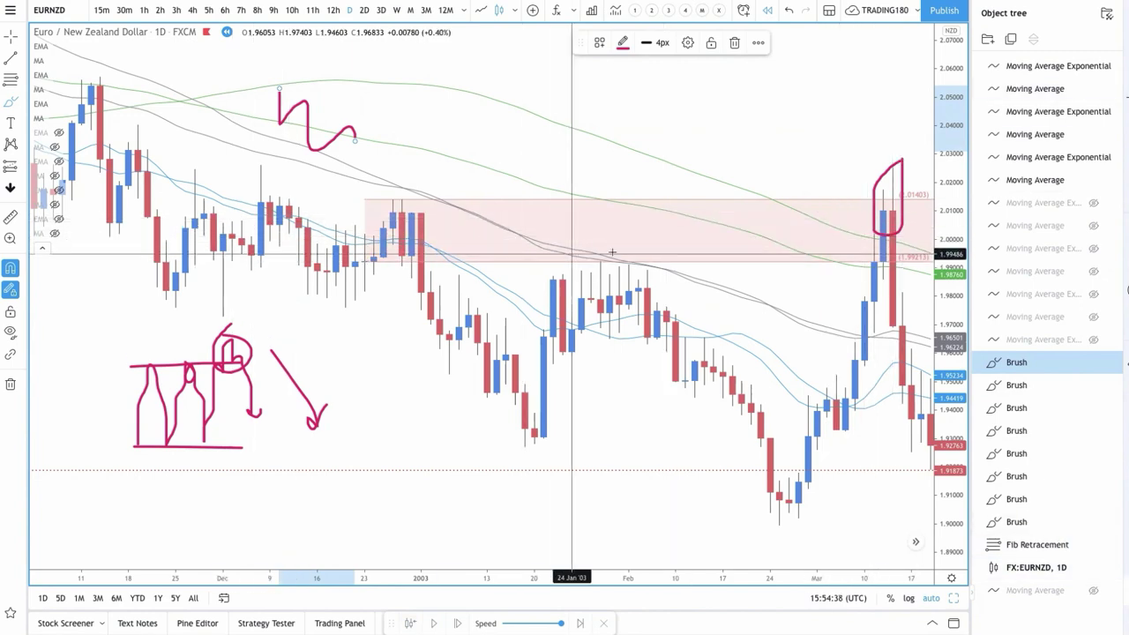
# - Exit chart replay mode on the daily EURNZD chart
pyautogui.hscroll(5, 869, 257)
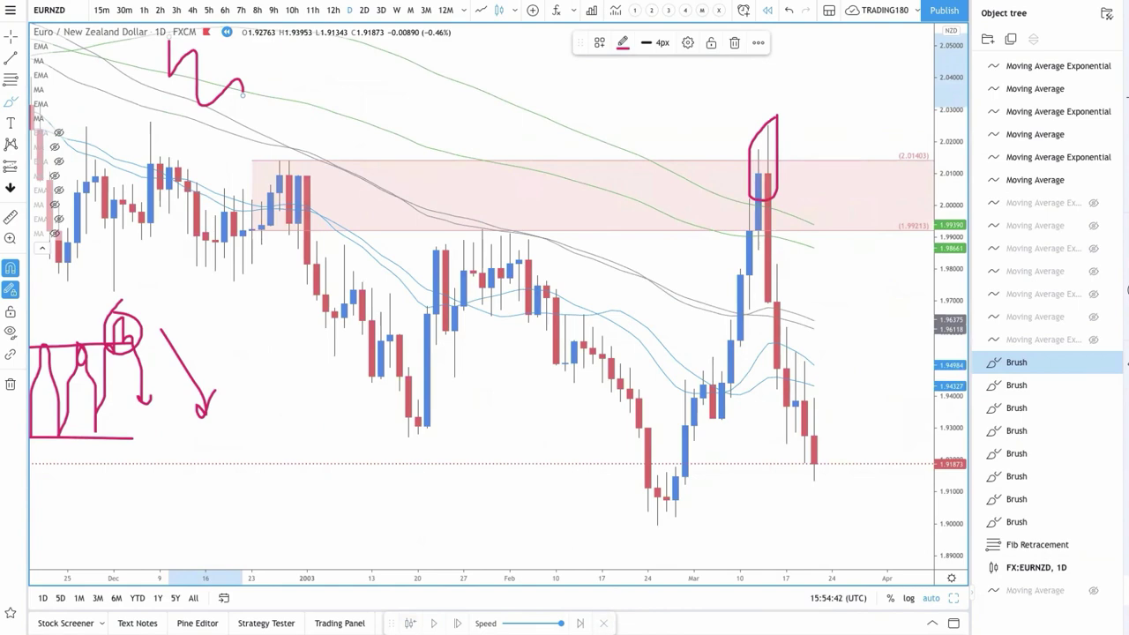
pyautogui.click(603, 622)
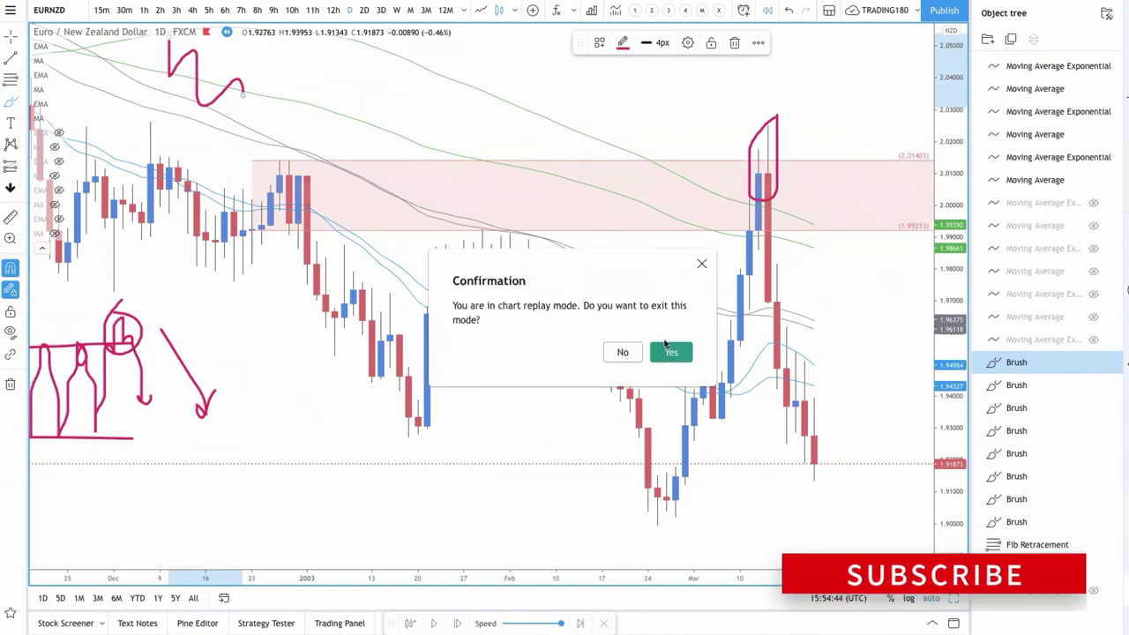
pyautogui.click(667, 352)
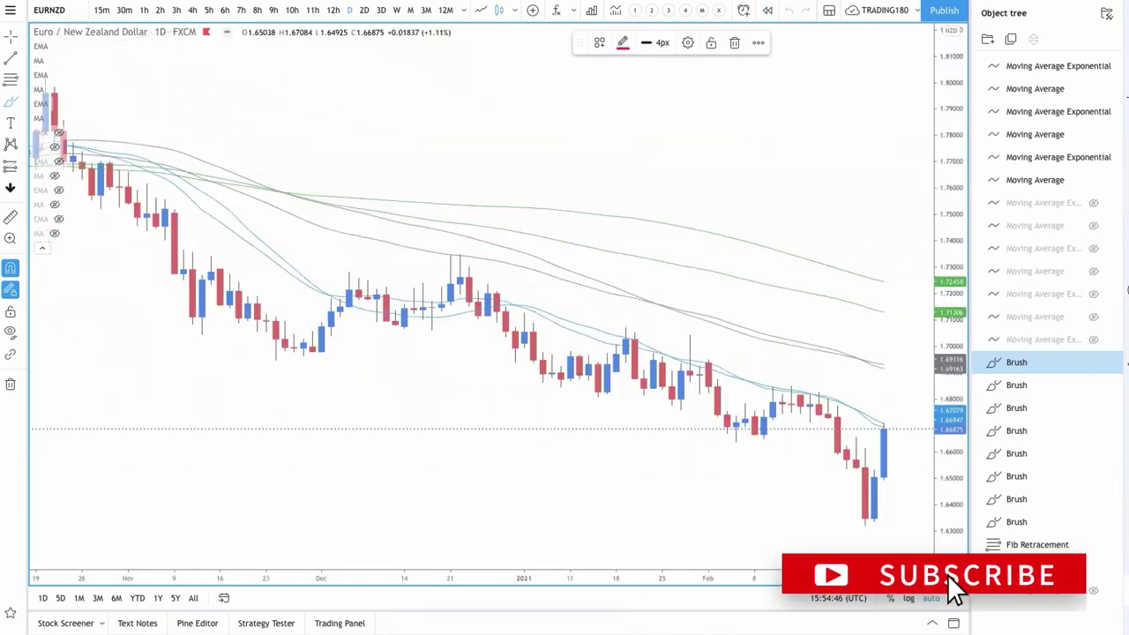
# - Return to the price action from October 2002 to April 2003 and remove all drawings from the chart
pyautogui.scroll(-10, 449, 439)
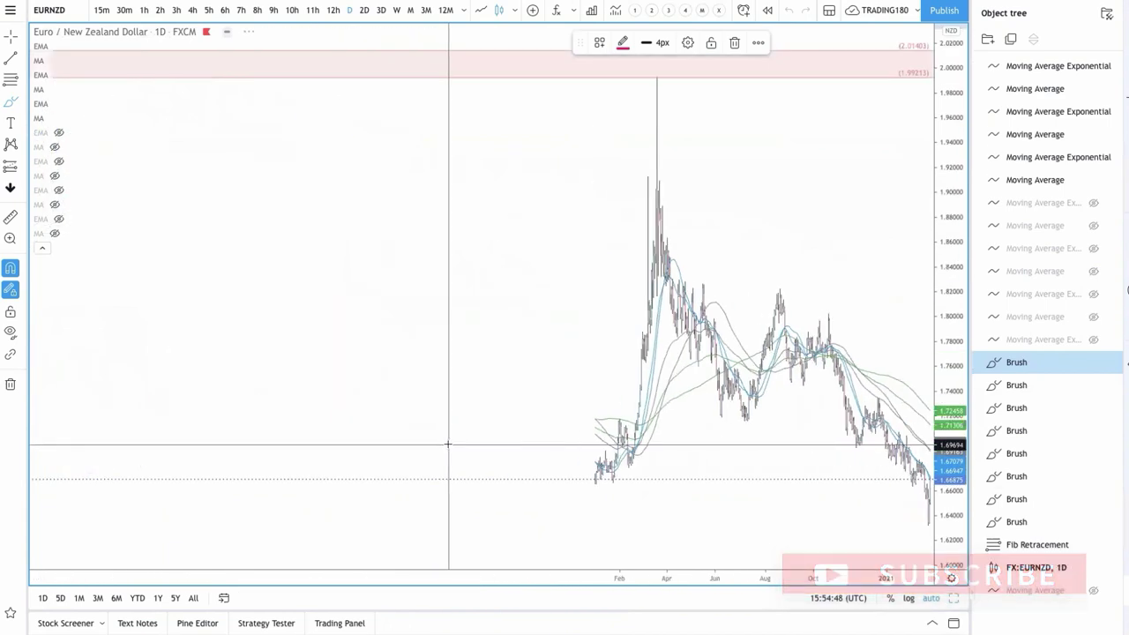
pyautogui.hscroll(-10, 518, 381)
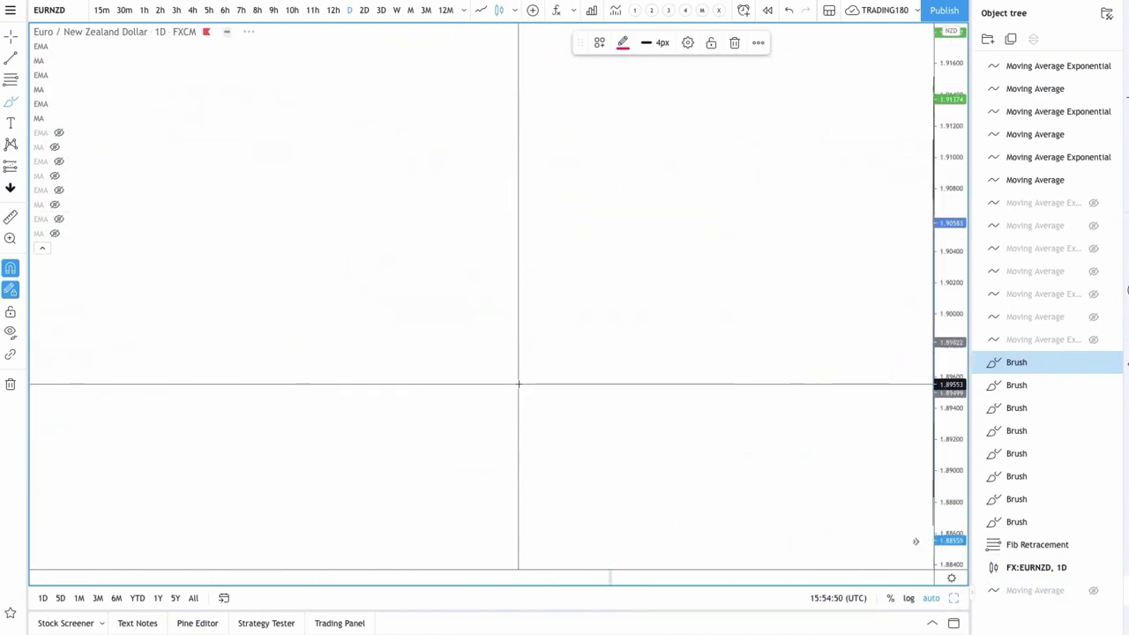
pyautogui.scroll(10, 430, 372)
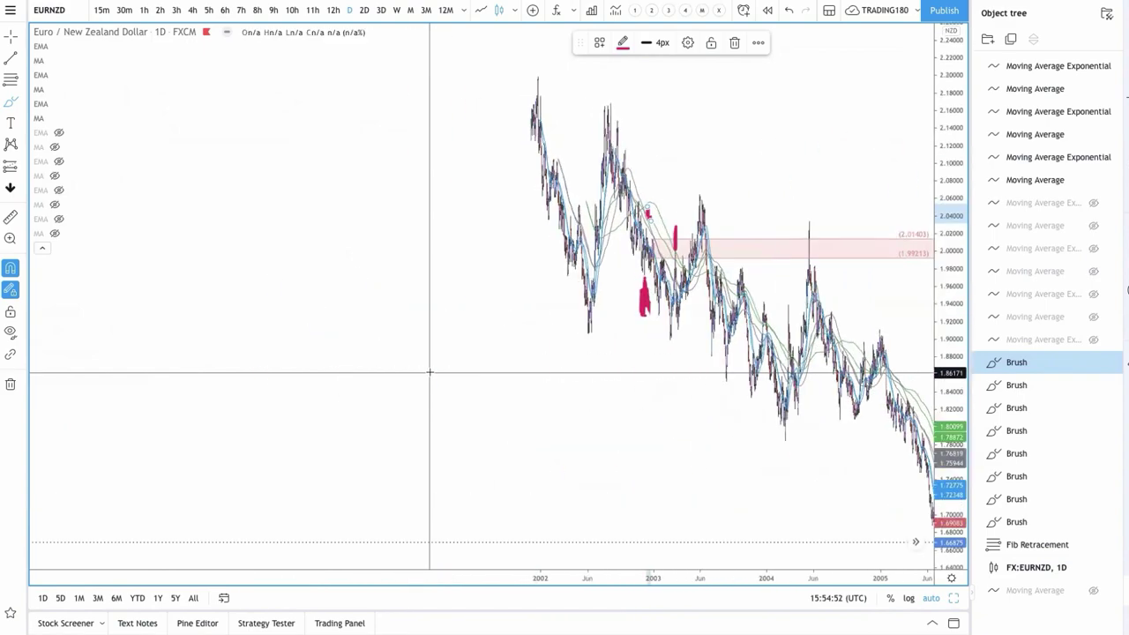
pyautogui.hscroll(15, 628, 338)
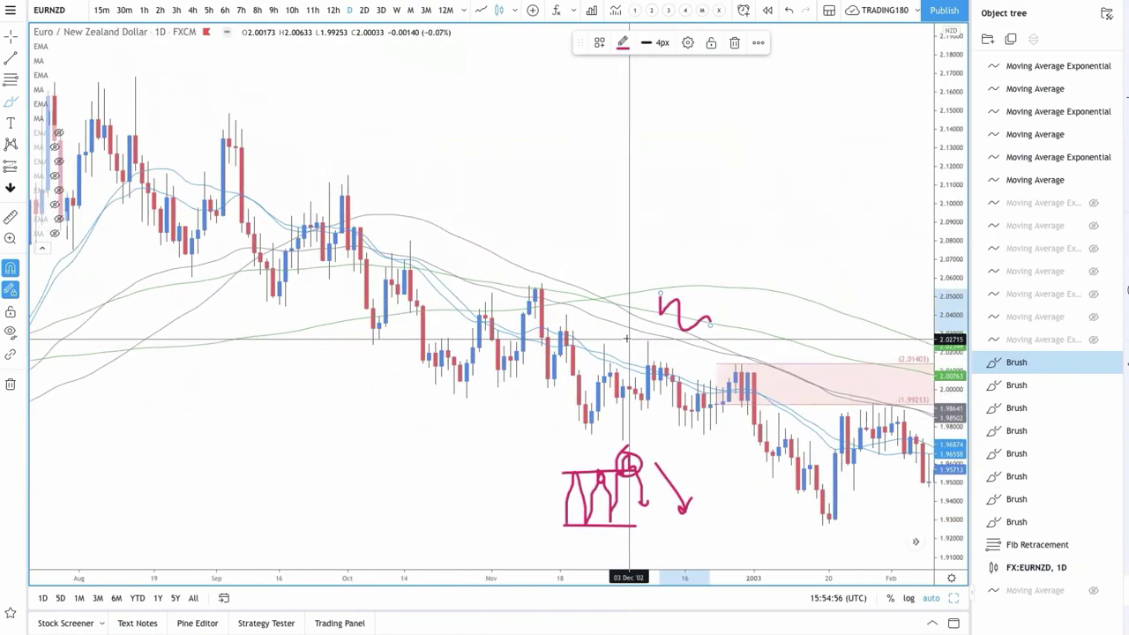
pyautogui.hscroll(10, 666, 331)
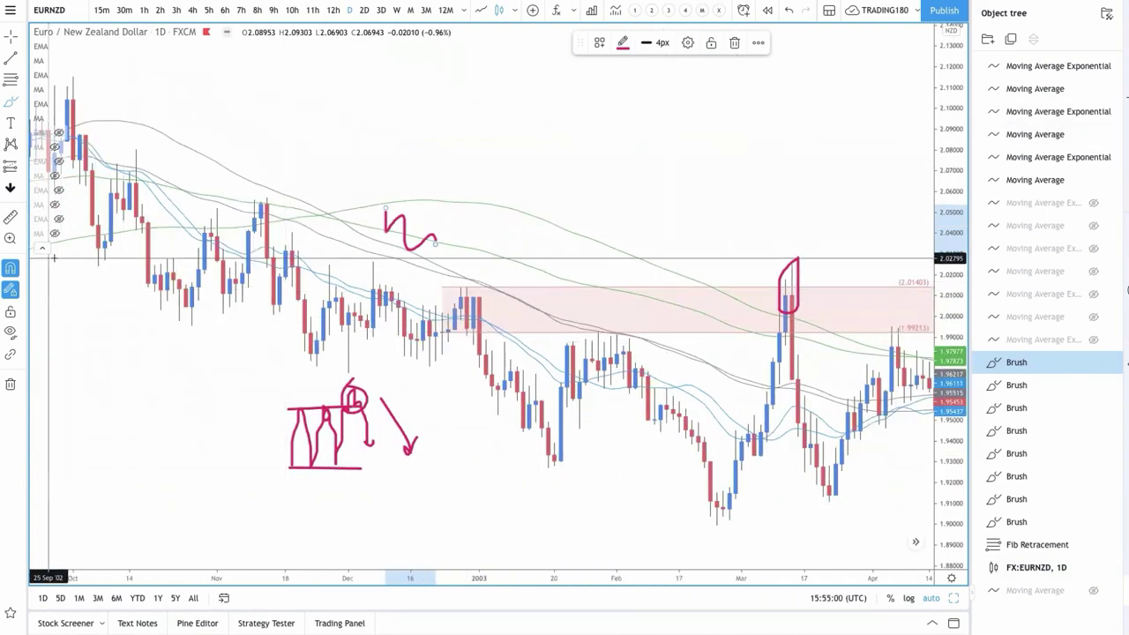
pyautogui.click(11, 385)
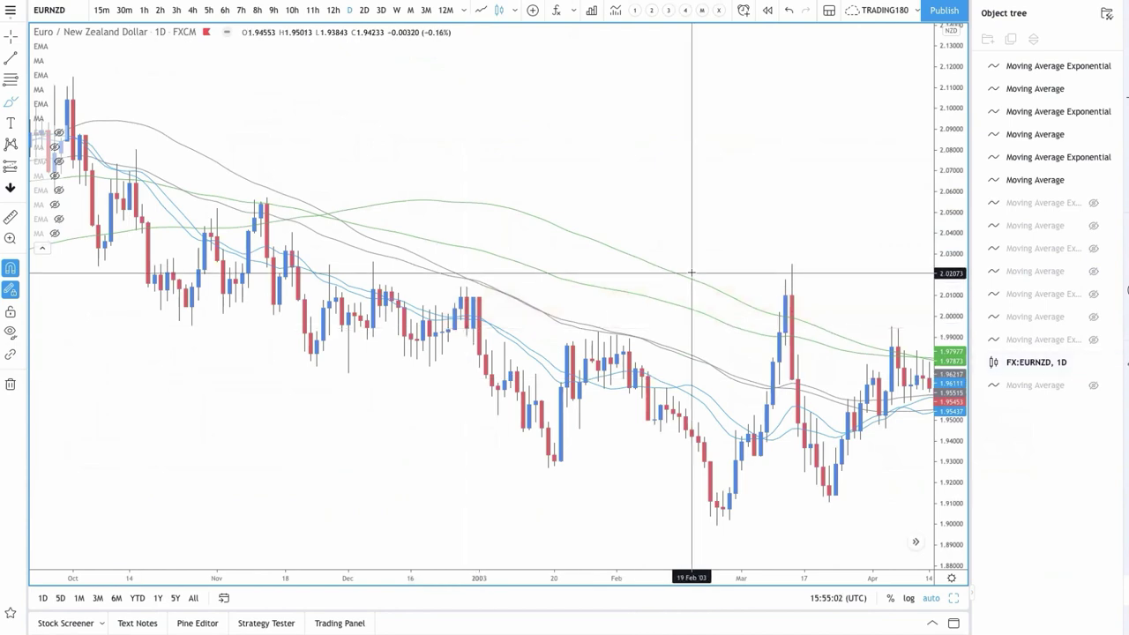
# - Show the yellow moving averages and circle where the March 2003 rally meets the yellow and the green averages
pyautogui.hscroll(3, 675, 274)
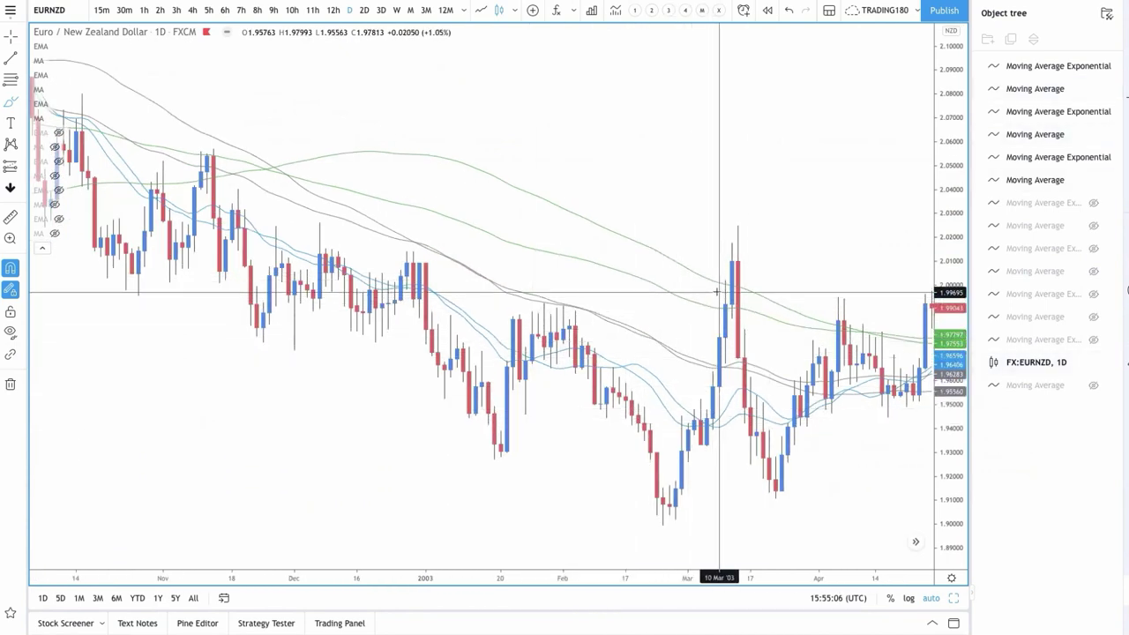
pyautogui.hscroll(4, 723, 291)
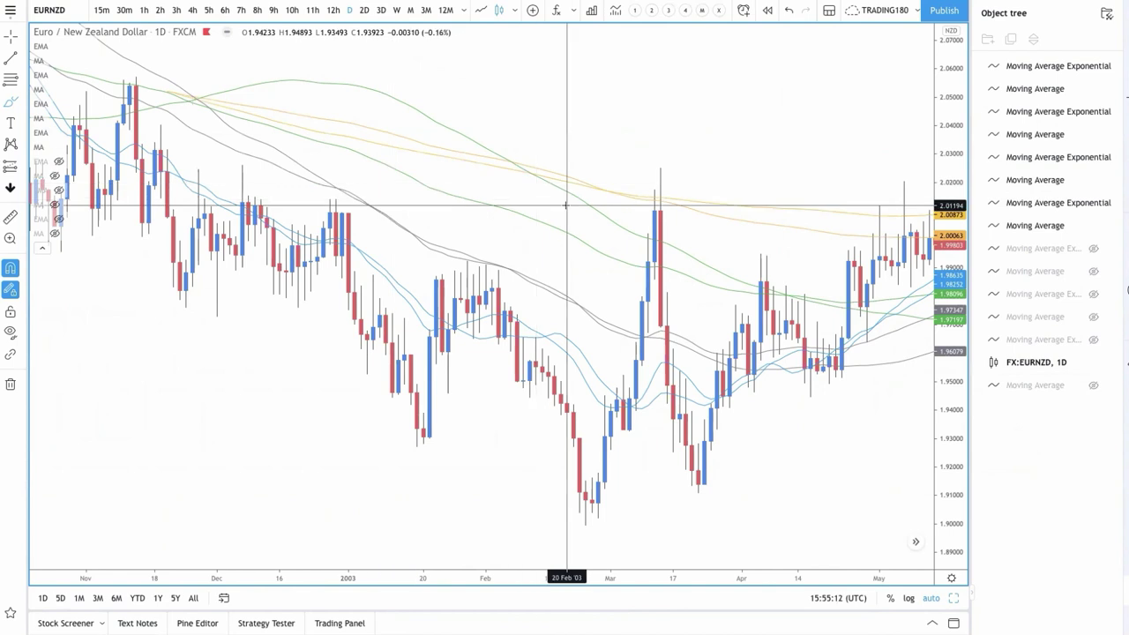
pyautogui.click(7, 103)
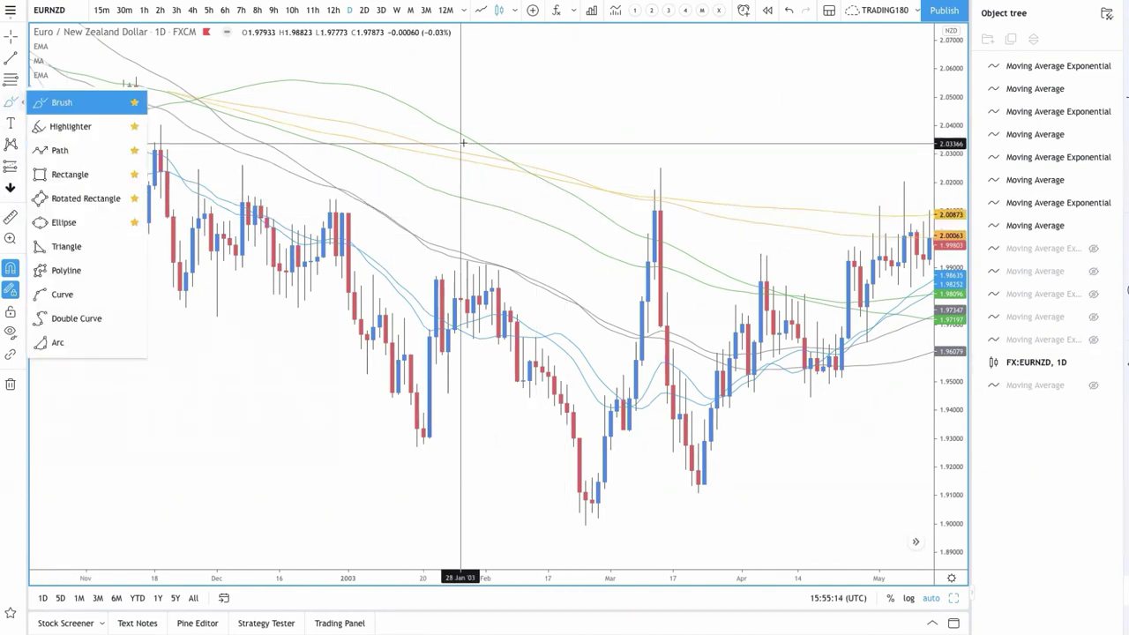
pyautogui.moveTo(677, 167); pyautogui.dragTo(622, 191)
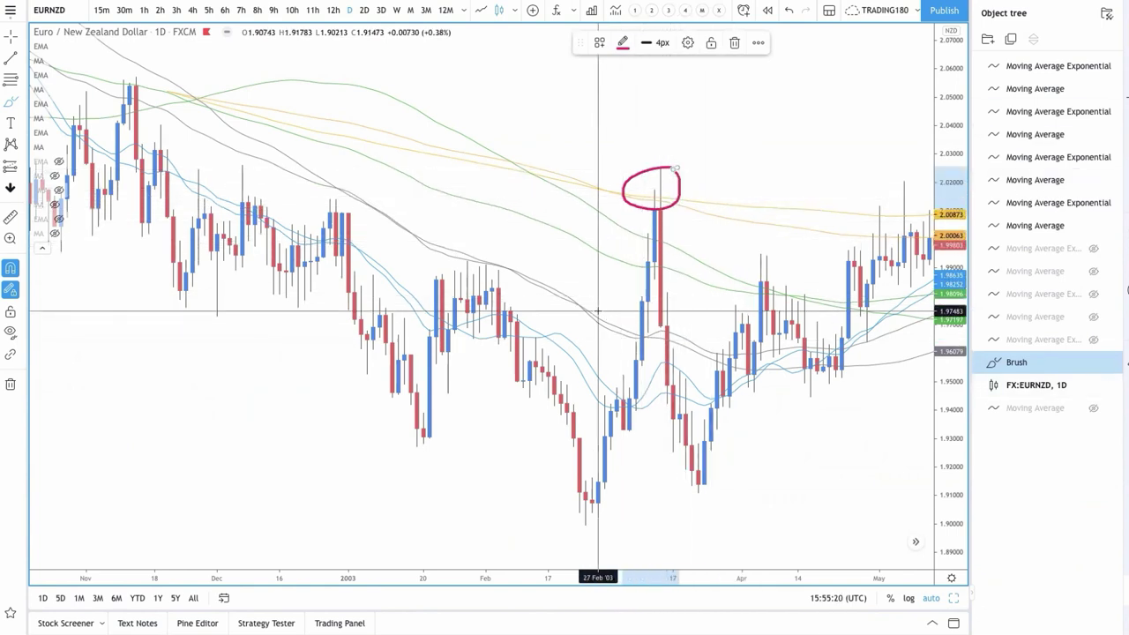
pyautogui.moveTo(646, 239); pyautogui.dragTo(644, 236)
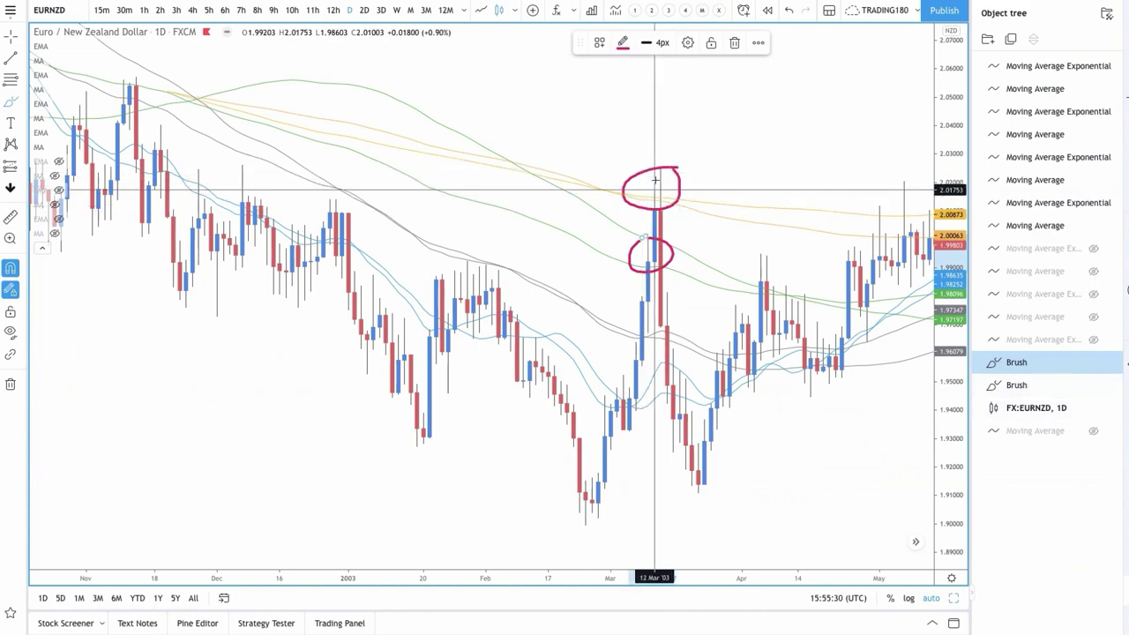
# - Trace the rising price swings with the Brush from the 21 March 2003 low up to the late May high
pyautogui.scroll(5, 667, 341)
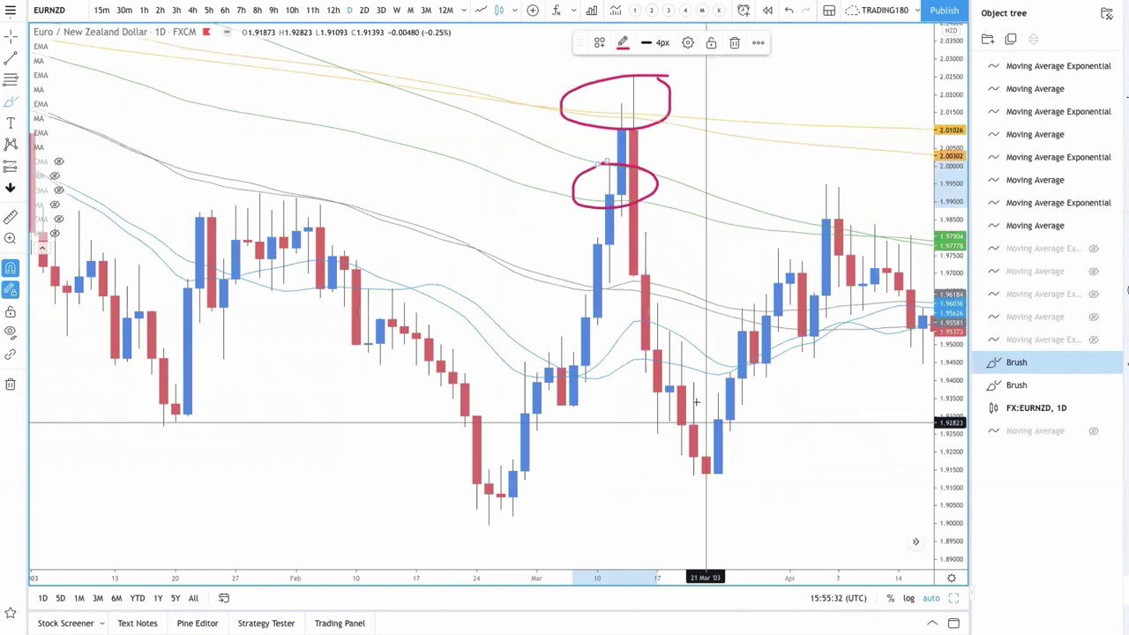
pyautogui.hscroll(10, 696, 402)
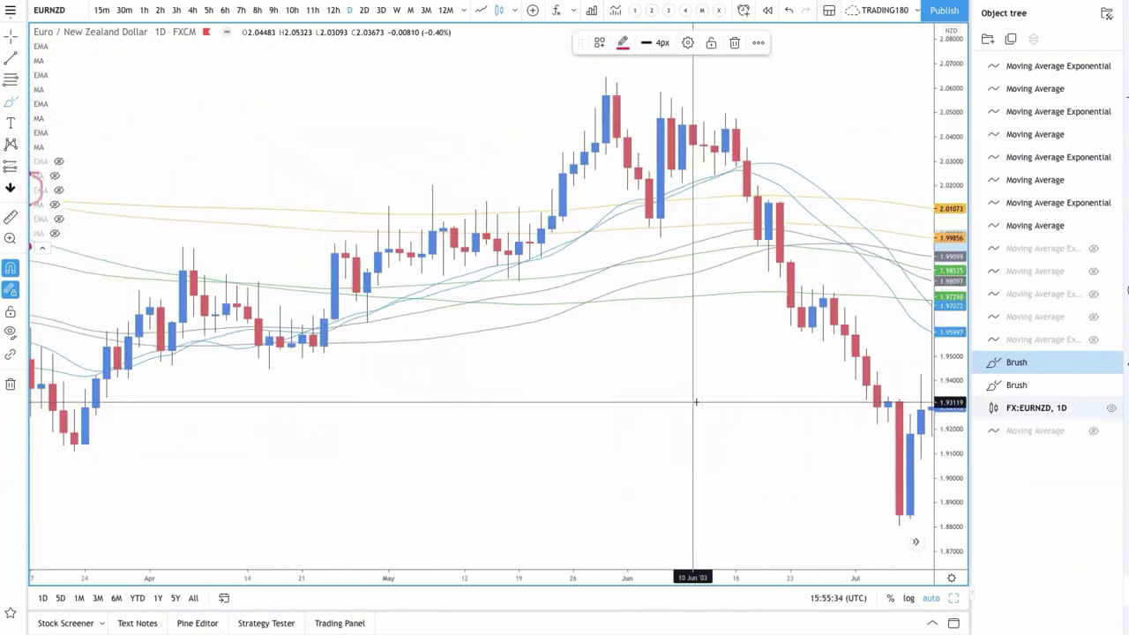
pyautogui.scroll(-3, 696, 402)
pyautogui.hscroll(-10, 696, 402)
pyautogui.moveTo(442, 488)
pyautogui.mouseDown()
pyautogui.moveTo(500, 240)
pyautogui.moveTo(573, 385)
pyautogui.moveTo(681, 269)
pyautogui.moveTo(798, 63)
pyautogui.mouseUp()
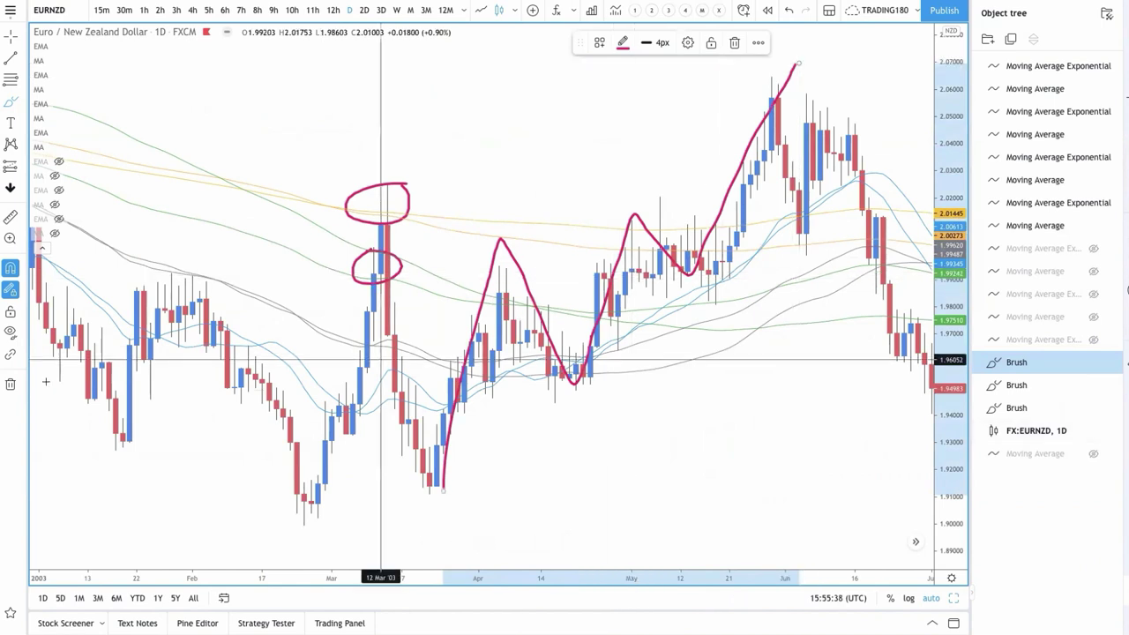
# - Undo the swing trace and the two circles around the March 2003 rally
pyautogui.hotkey('ctrl', 'z')
pyautogui.hotkey('ctrl', 'z')
pyautogui.hotkey('ctrl', 'z')
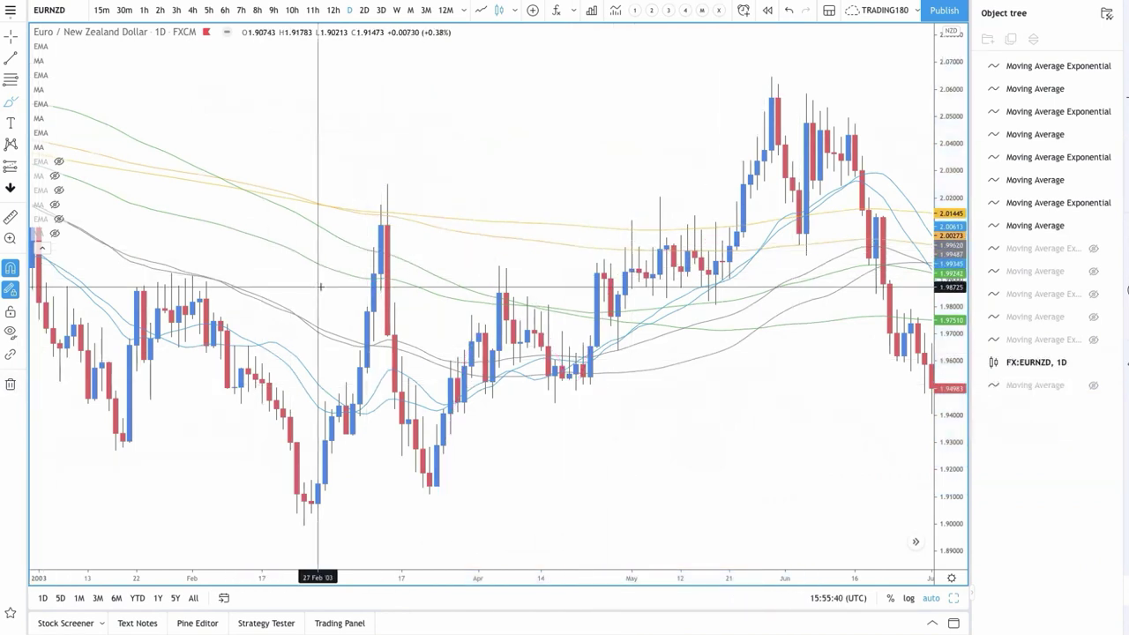
# - Hide all moving averages except the blue pair, and brush a circle around the 21 March 2003 low and outlines over the following two peaks
pyautogui.moveTo(53, 219)
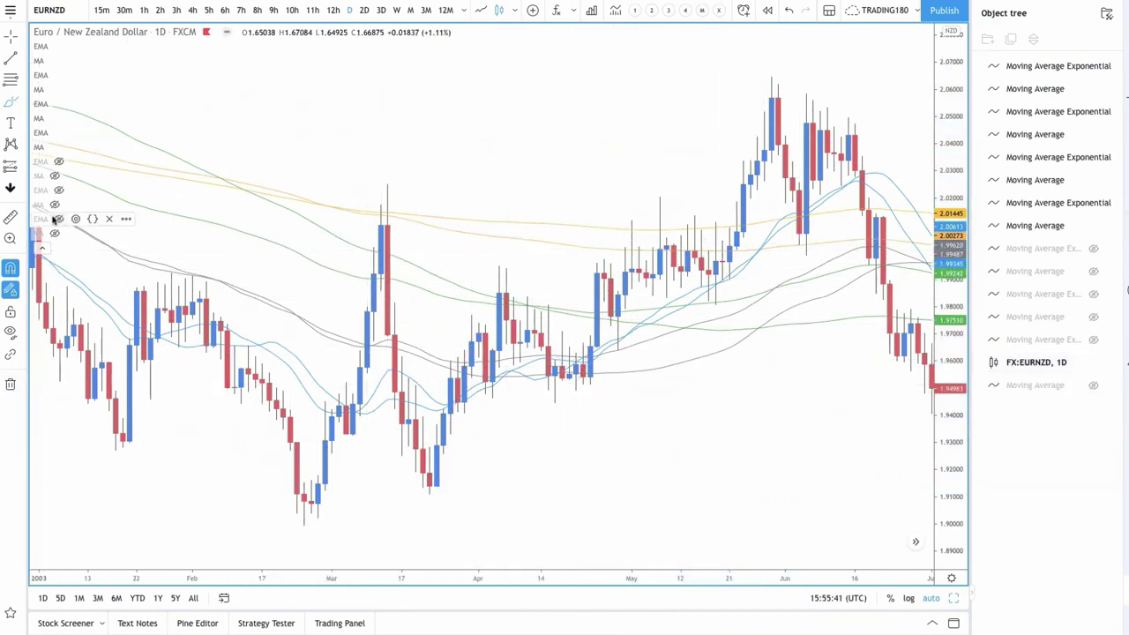
pyautogui.click(9, 103)
pyautogui.moveTo(453, 412)
pyautogui.mouseDown()
pyautogui.moveTo(404, 481)
pyautogui.moveTo(437, 427)
pyautogui.mouseUp()
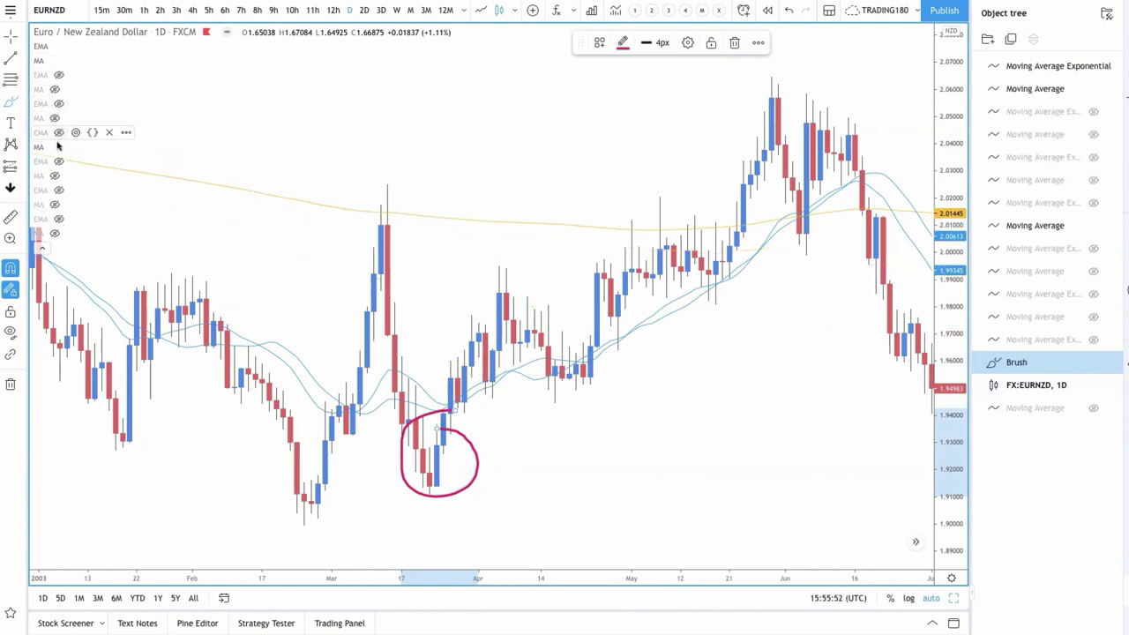
pyautogui.click(12, 104)
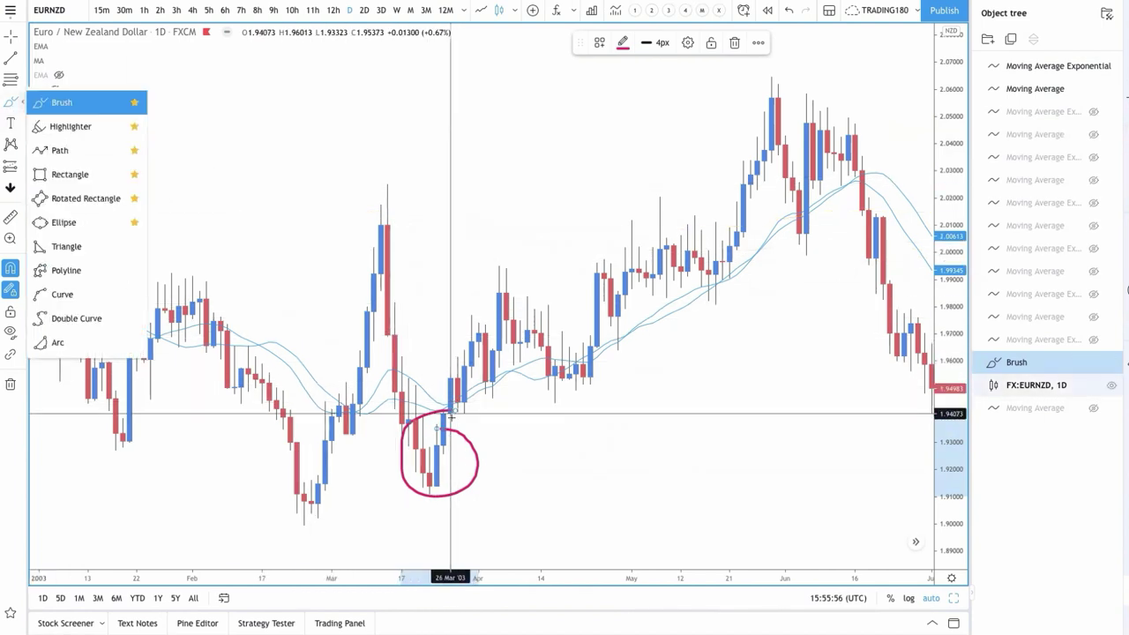
pyautogui.moveTo(451, 413)
pyautogui.mouseDown()
pyautogui.moveTo(450, 378)
pyautogui.moveTo(465, 403)
pyautogui.moveTo(479, 308)
pyautogui.moveTo(485, 327)
pyautogui.mouseUp()
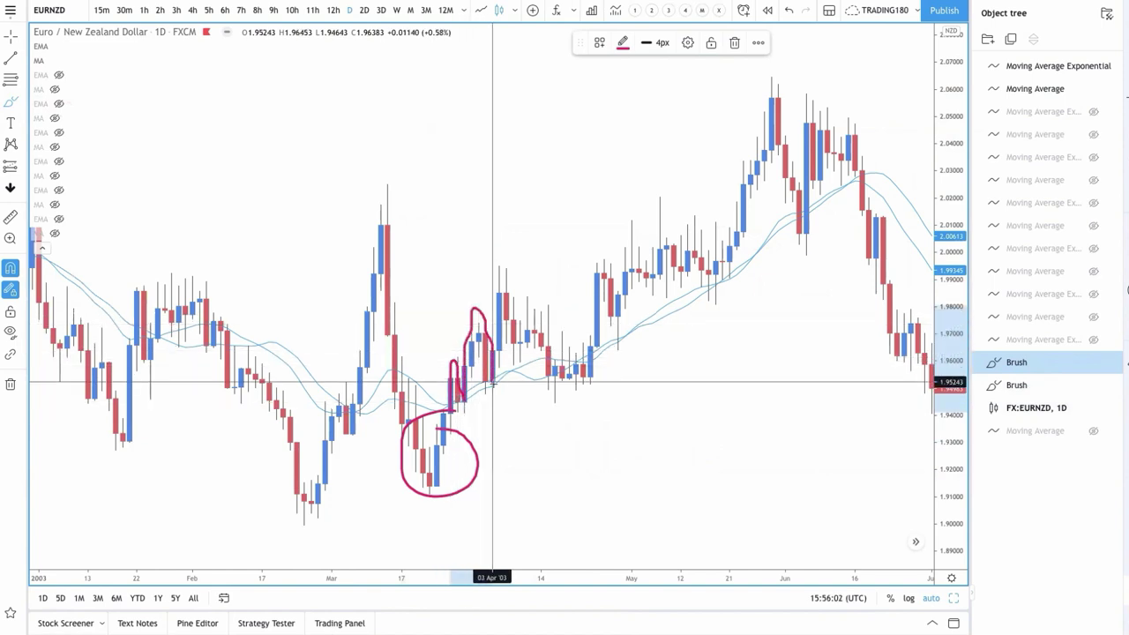
# - Mark a Fib Retracement zone from 1.95373 on 27 March to 1.94093 on 28 March 2003 and give it the green template
pyautogui.scroll(4, 512, 378)
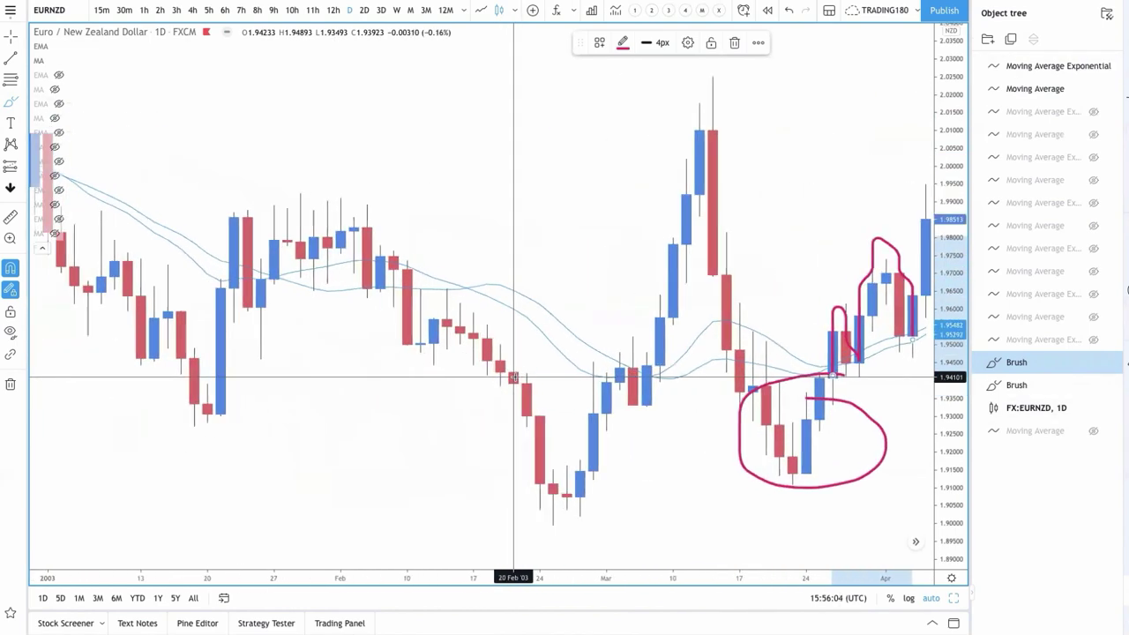
pyautogui.scroll(3, 511, 379)
pyautogui.hscroll(5, 511, 379)
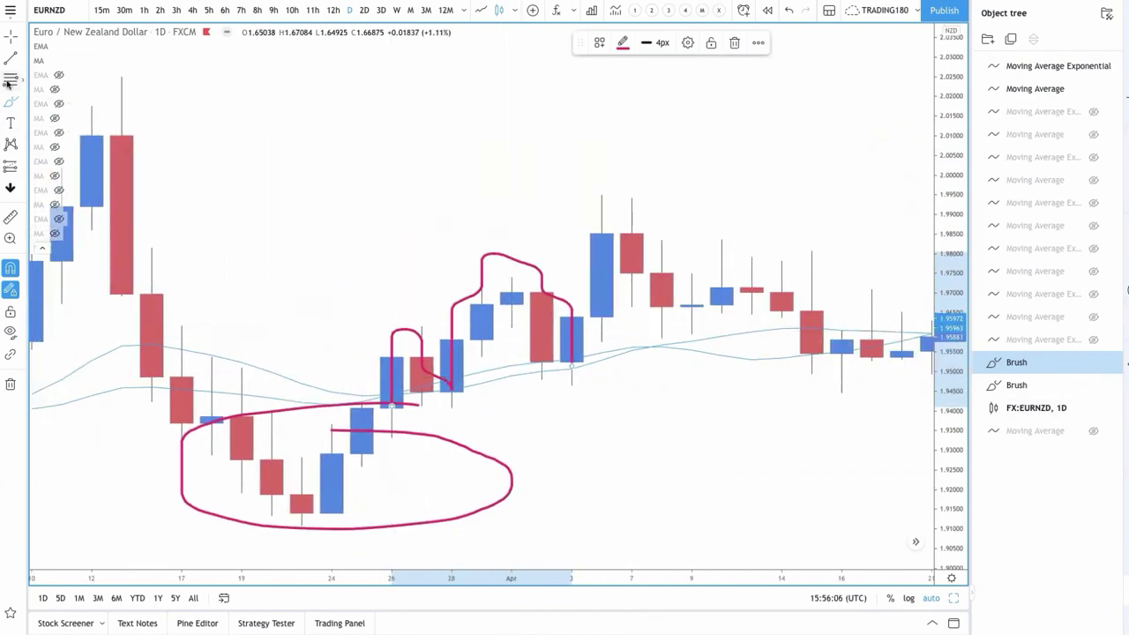
pyautogui.click(7, 82)
pyautogui.click(421, 357)
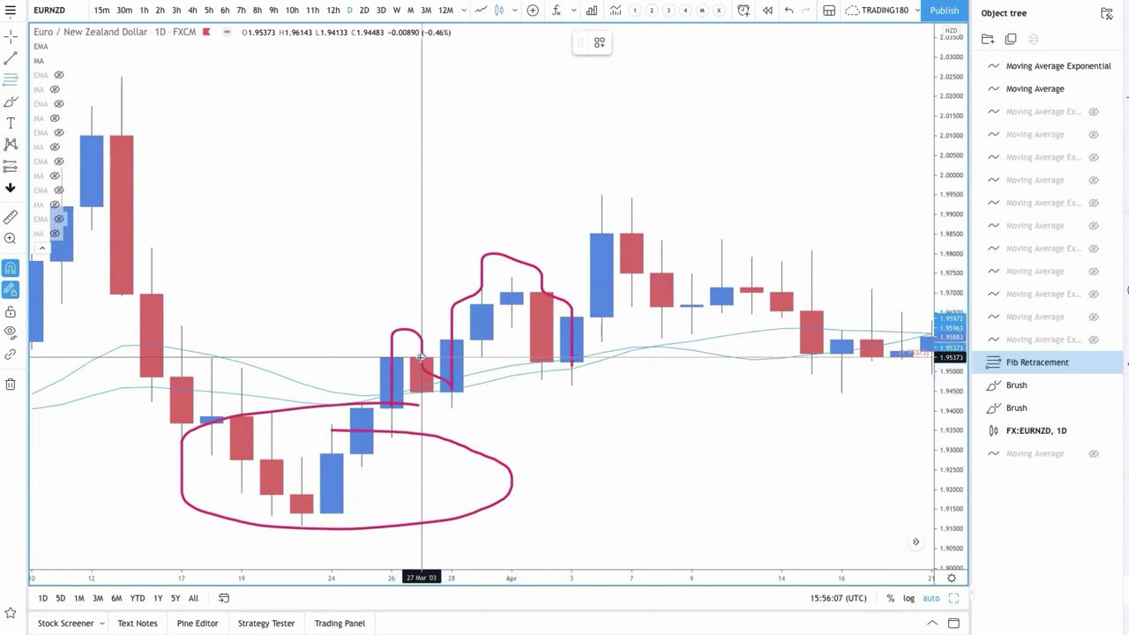
pyautogui.click(451, 407)
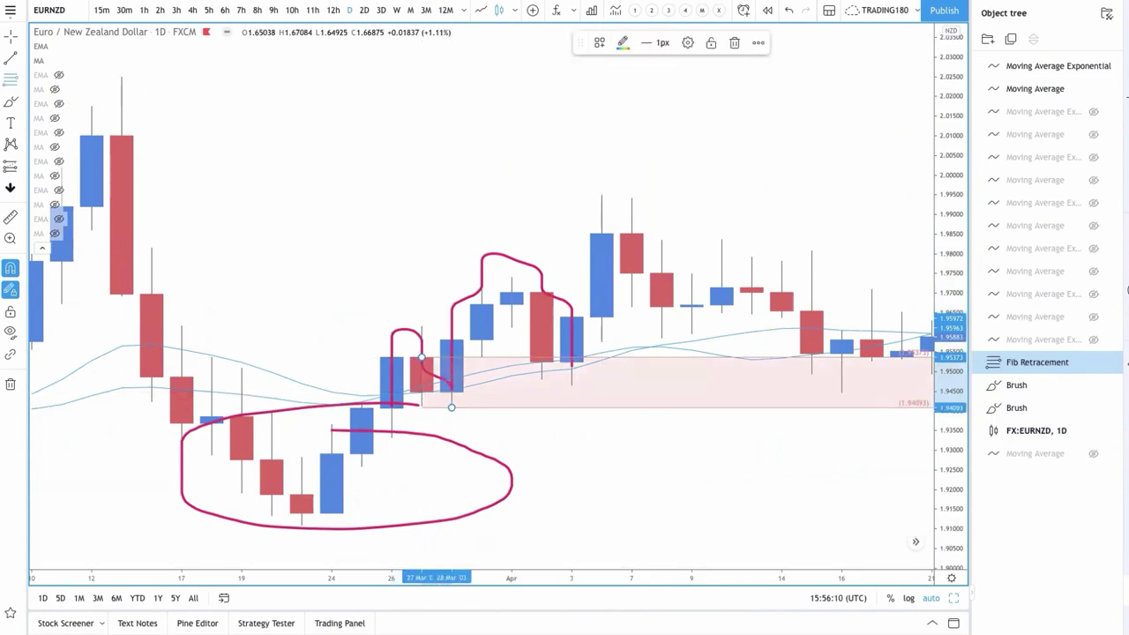
pyautogui.click(598, 42)
pyautogui.click(627, 132)
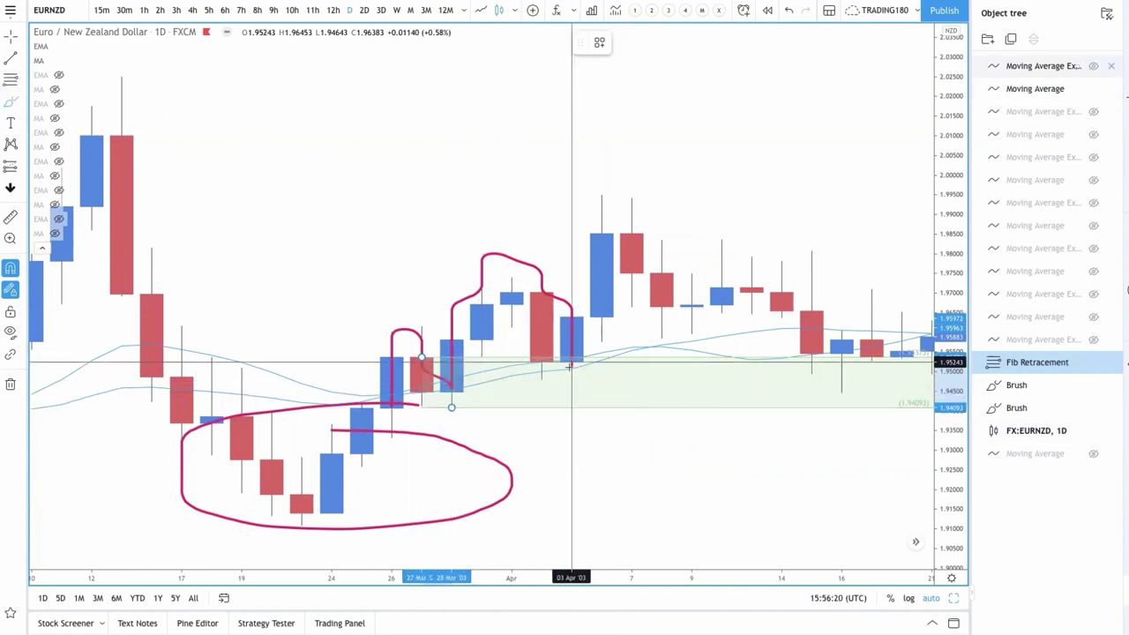
# - Circle the 3 April 2003 wick dipping into the green zone and add a second circle around the 21 March low
pyautogui.moveTo(571, 361); pyautogui.dragTo(551, 364)
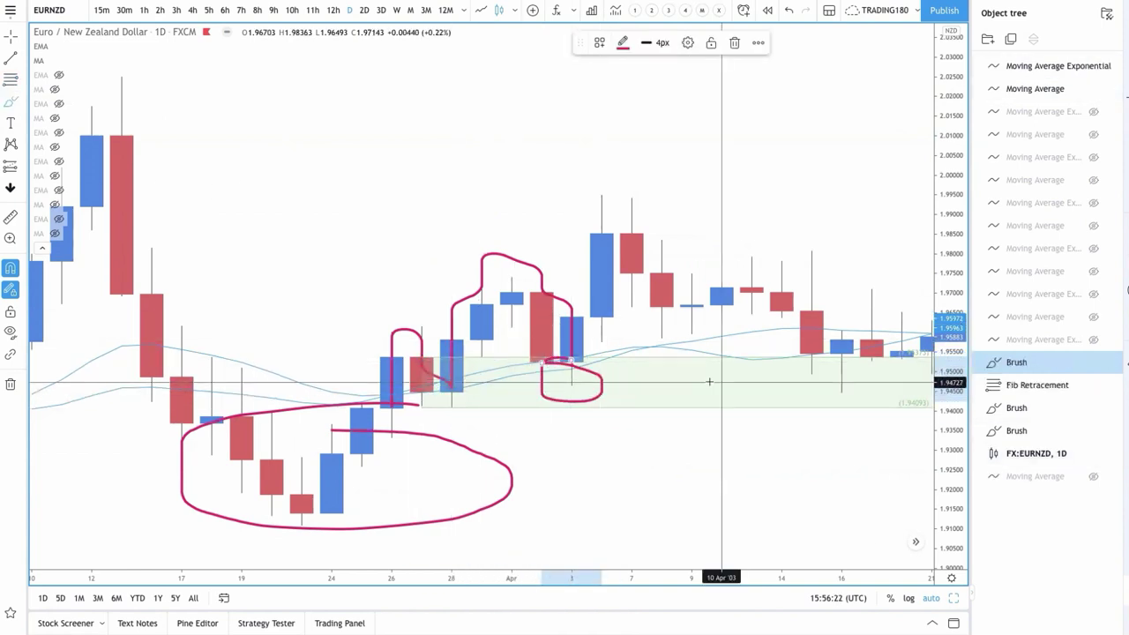
pyautogui.scroll(-2, 712, 383)
pyautogui.scroll(-5, 708, 381)
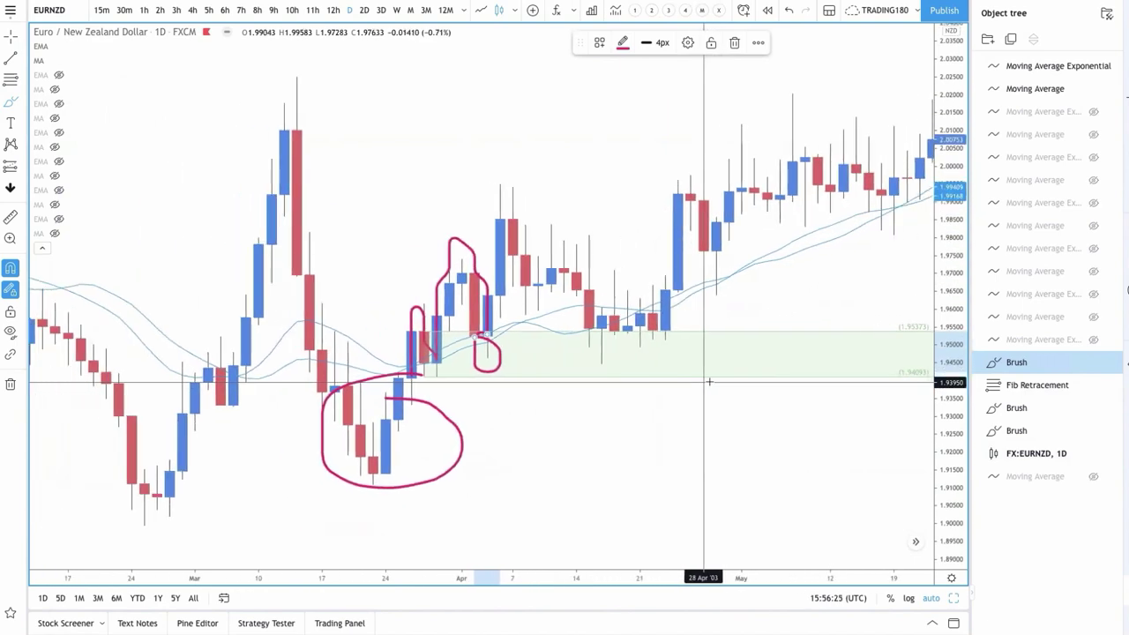
pyautogui.scroll(-3, 708, 382)
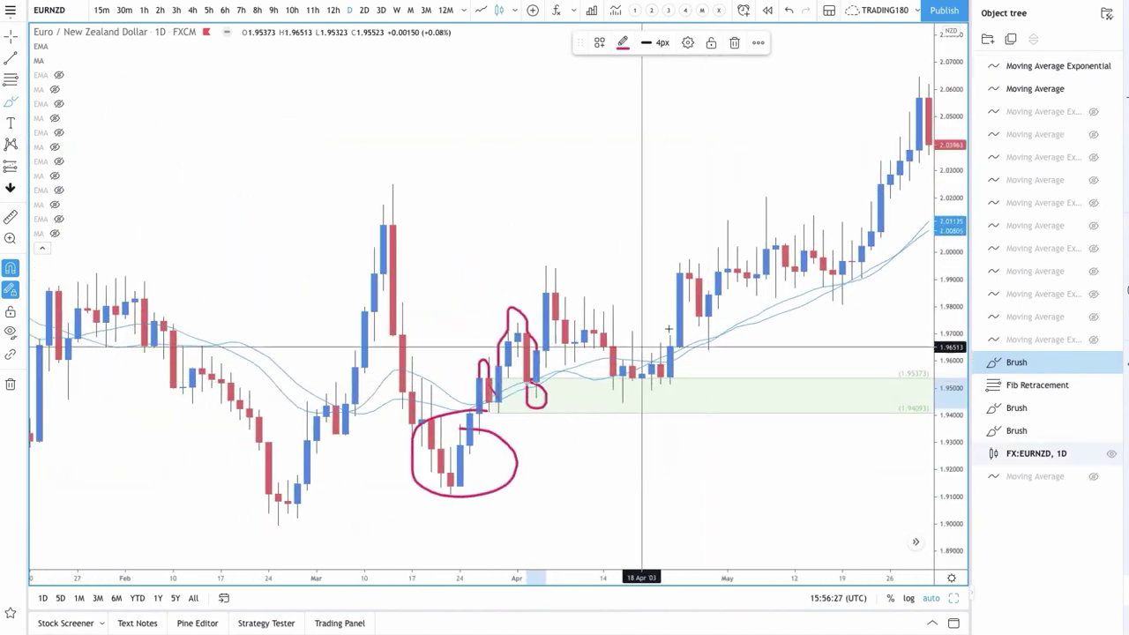
pyautogui.click(725, 289)
pyautogui.scroll(-1, 725, 290)
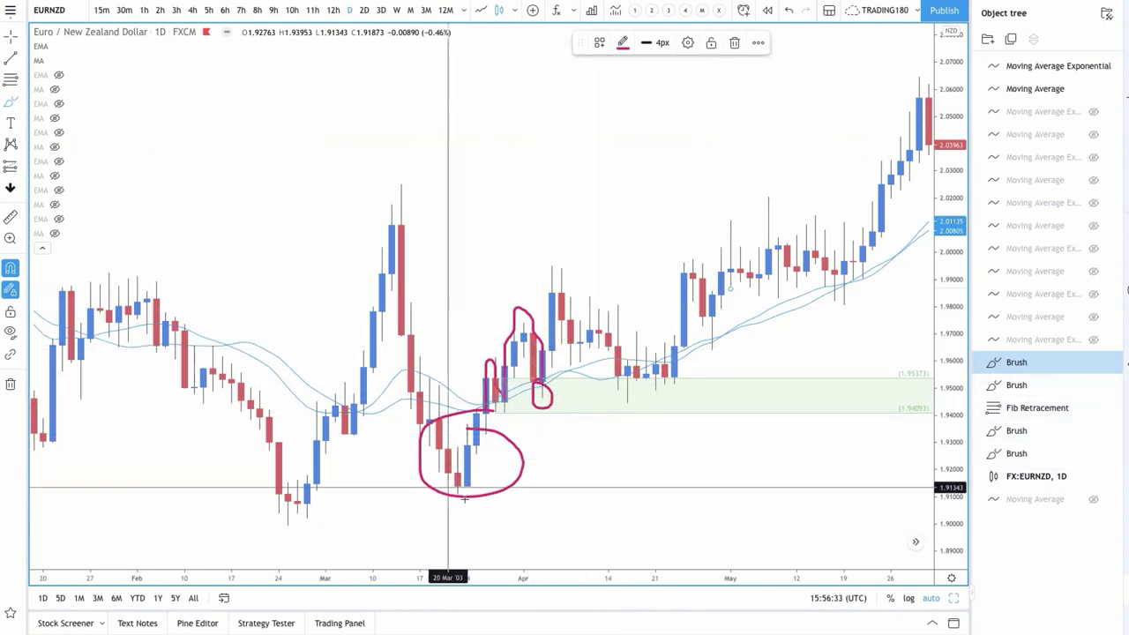
pyautogui.moveTo(477, 441)
pyautogui.mouseDown()
pyautogui.moveTo(479, 504)
pyautogui.moveTo(476, 432)
pyautogui.mouseUp()
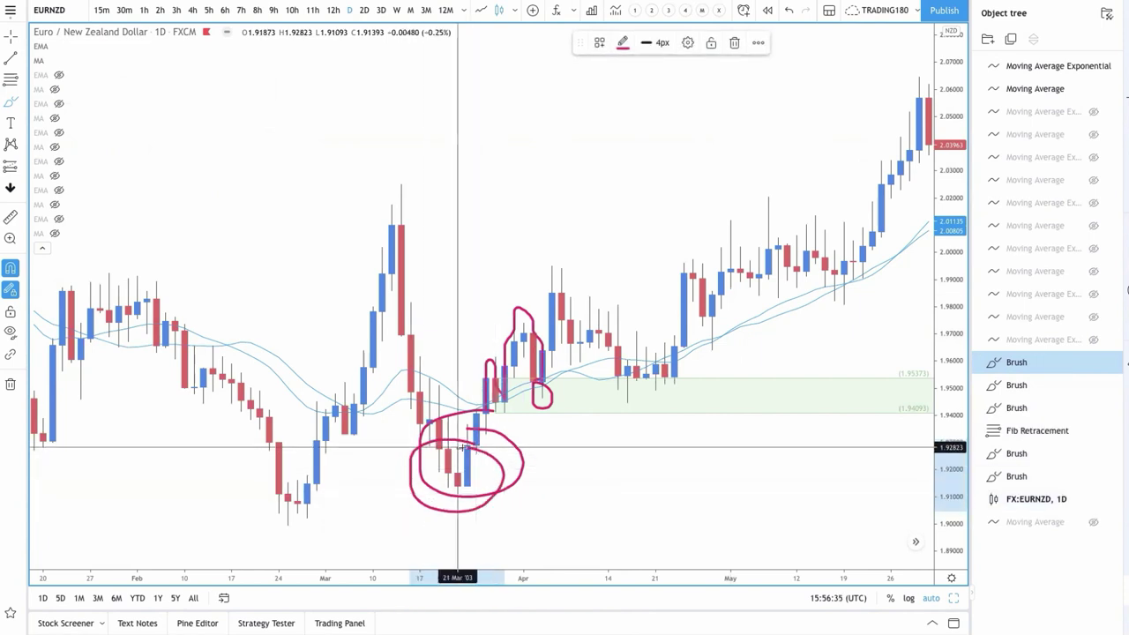
# - Circle the late May 2003 high and circle the early April pullback to the blue averages at the green zone again
pyautogui.hscroll(3, 830, 168)
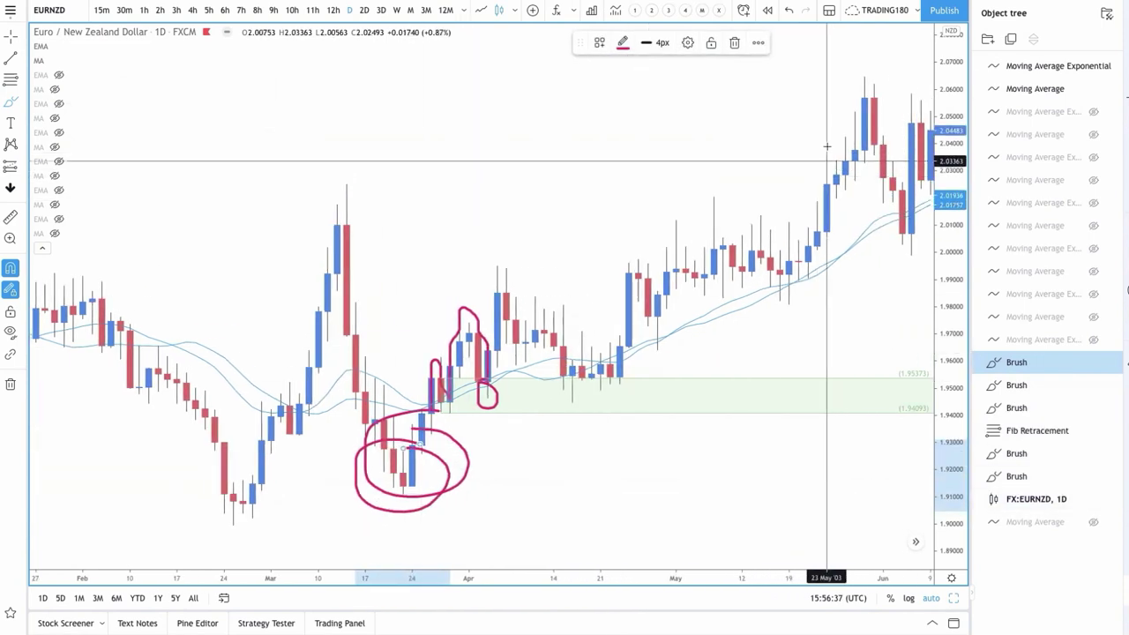
pyautogui.moveTo(807, 114); pyautogui.dragTo(845, 85)
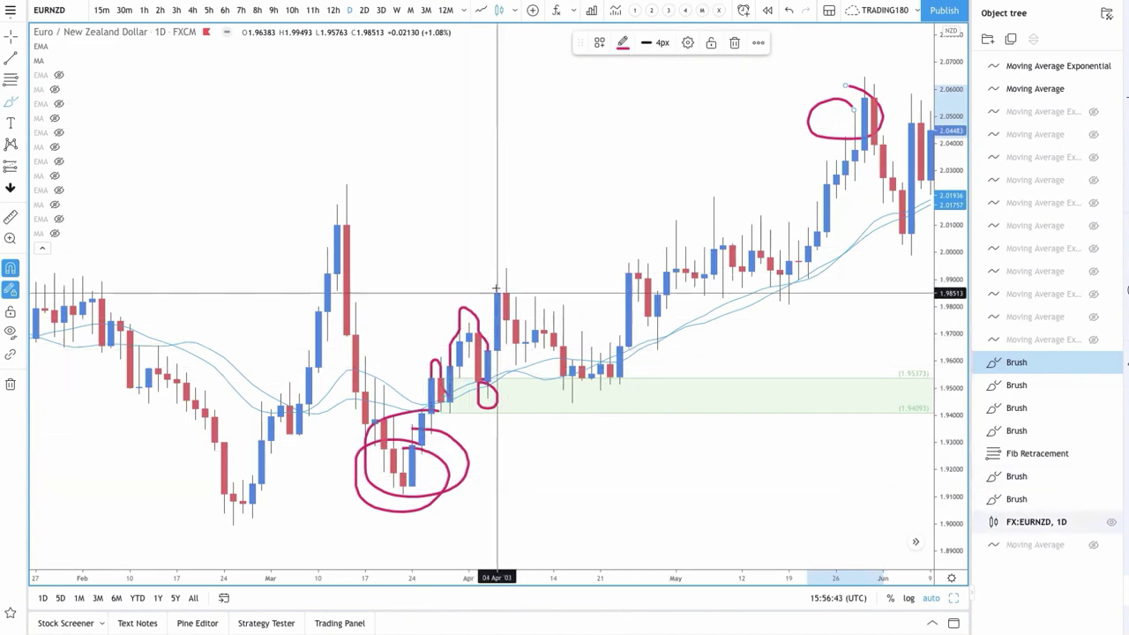
pyautogui.moveTo(492, 369); pyautogui.dragTo(479, 394)
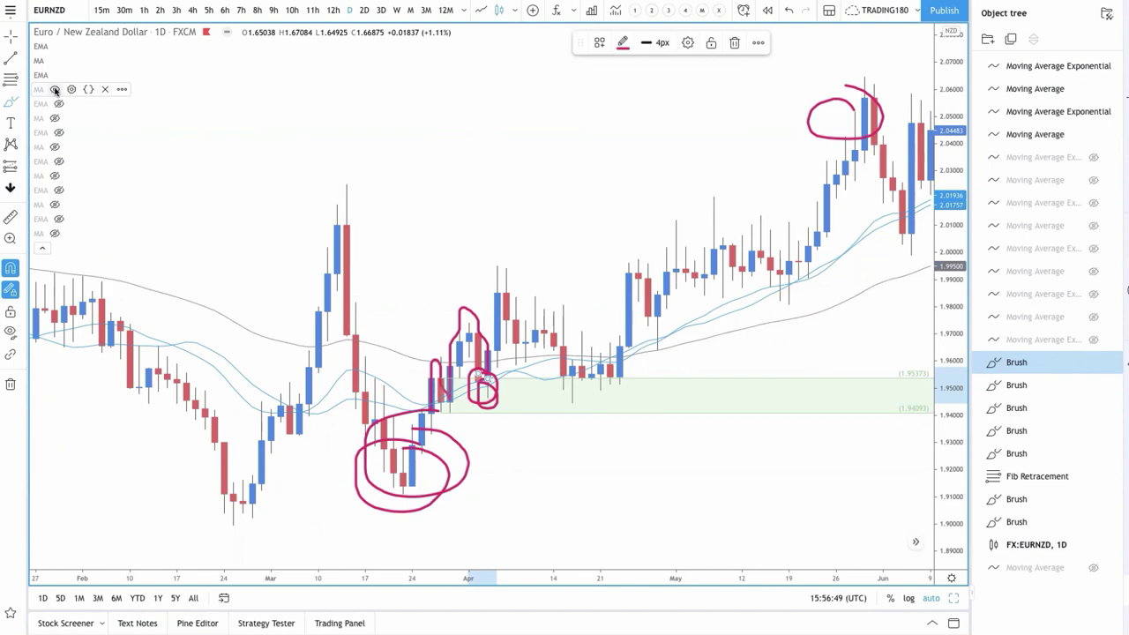
# - Show the second grey moving average and brush a line from the 3 April 2003 pullback up to the following high
pyautogui.click(55, 89)
pyautogui.scroll(3, 341, 335)
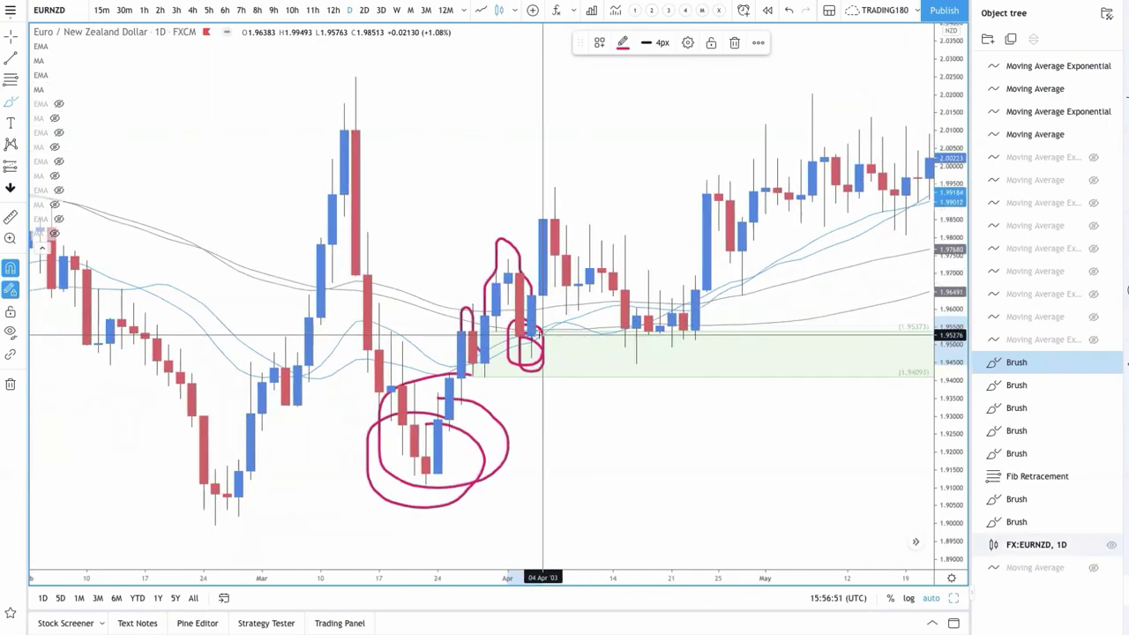
pyautogui.scroll(2, 565, 335)
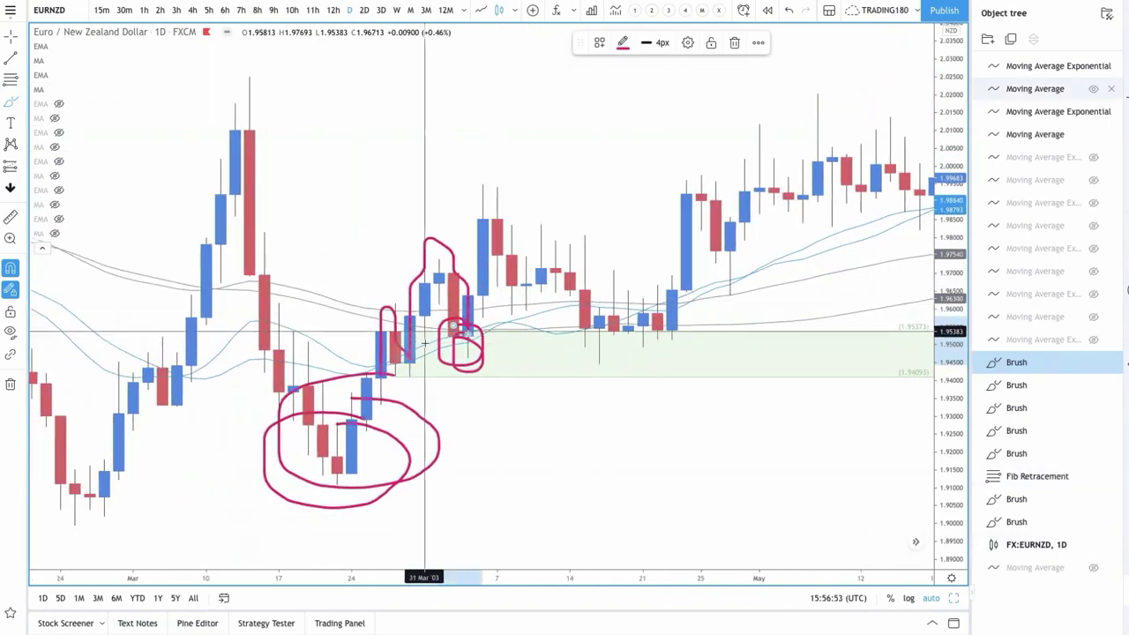
pyautogui.moveTo(453, 329); pyautogui.dragTo(468, 293)
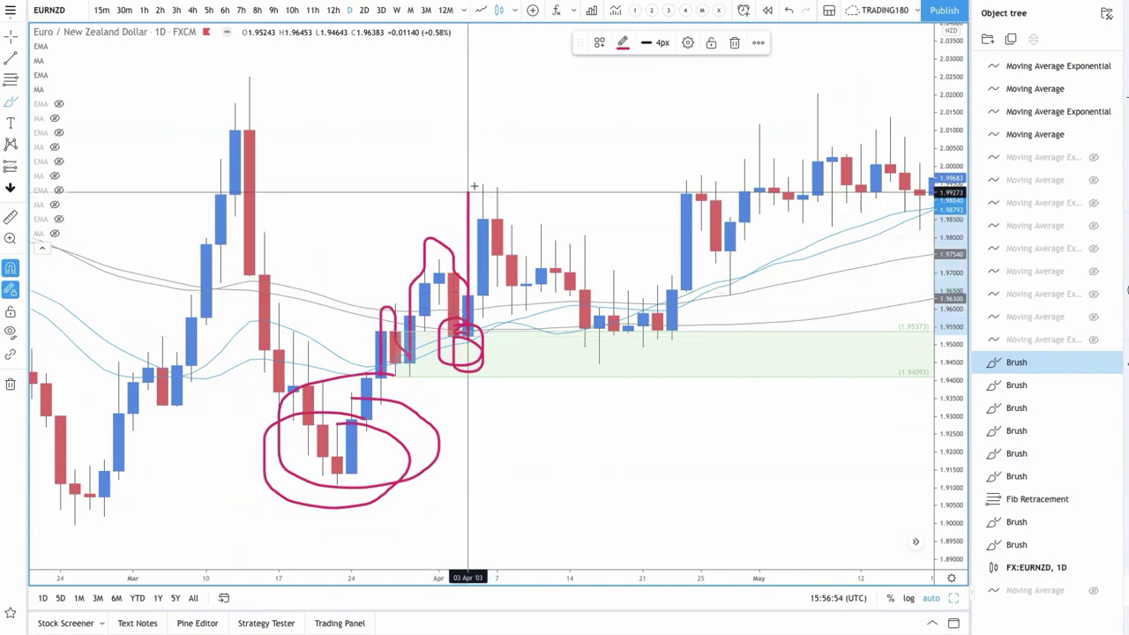
# - Hide the blue moving average pair and circle the mid-April 2003 lows where the grey averages meet the green zone
pyautogui.rightClick(54, 48)
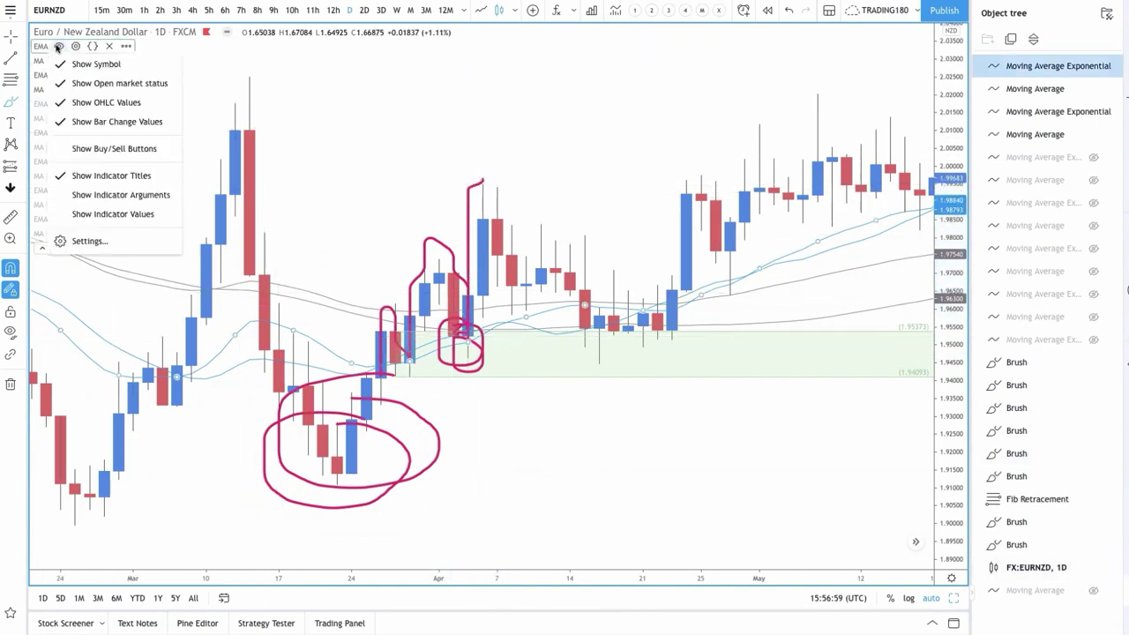
pyautogui.click(59, 46)
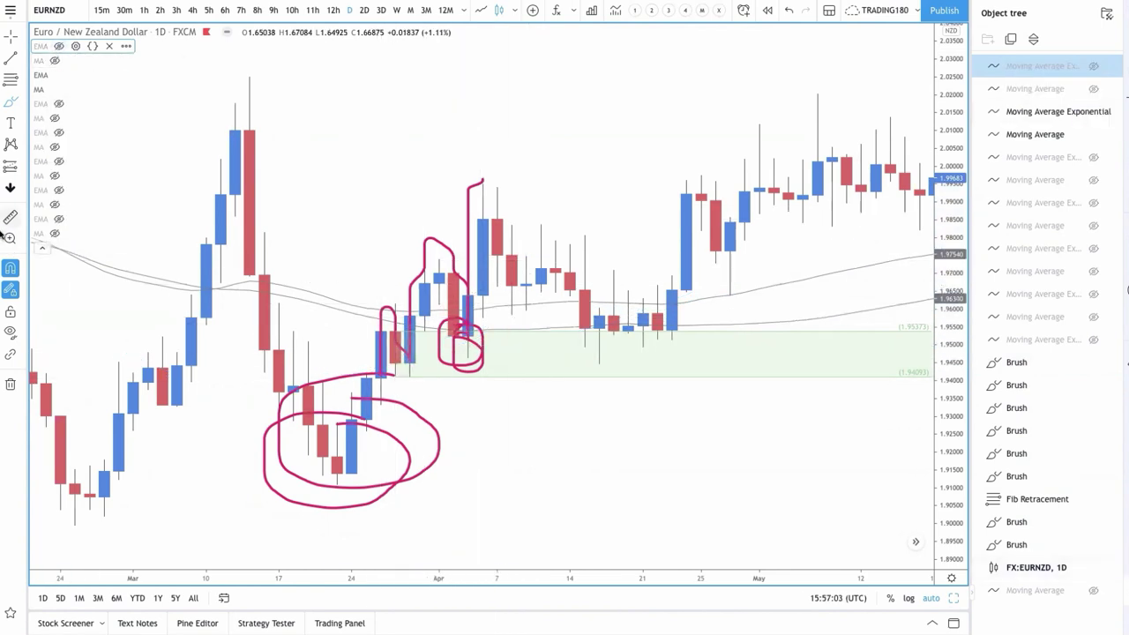
pyautogui.click(8, 103)
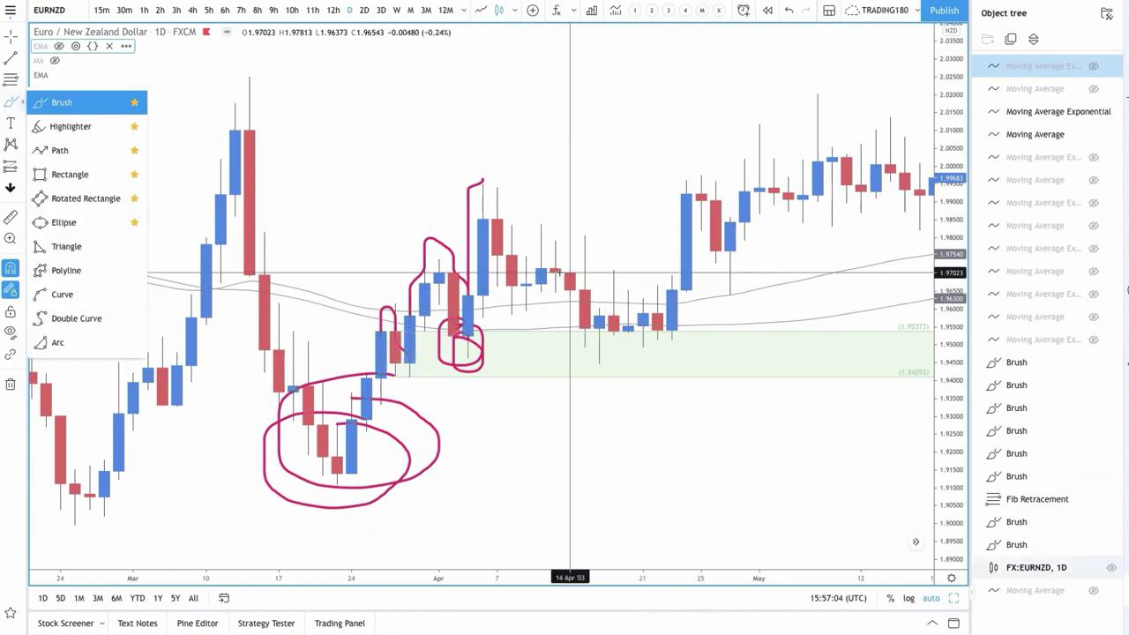
pyautogui.moveTo(628, 327); pyautogui.dragTo(659, 328)
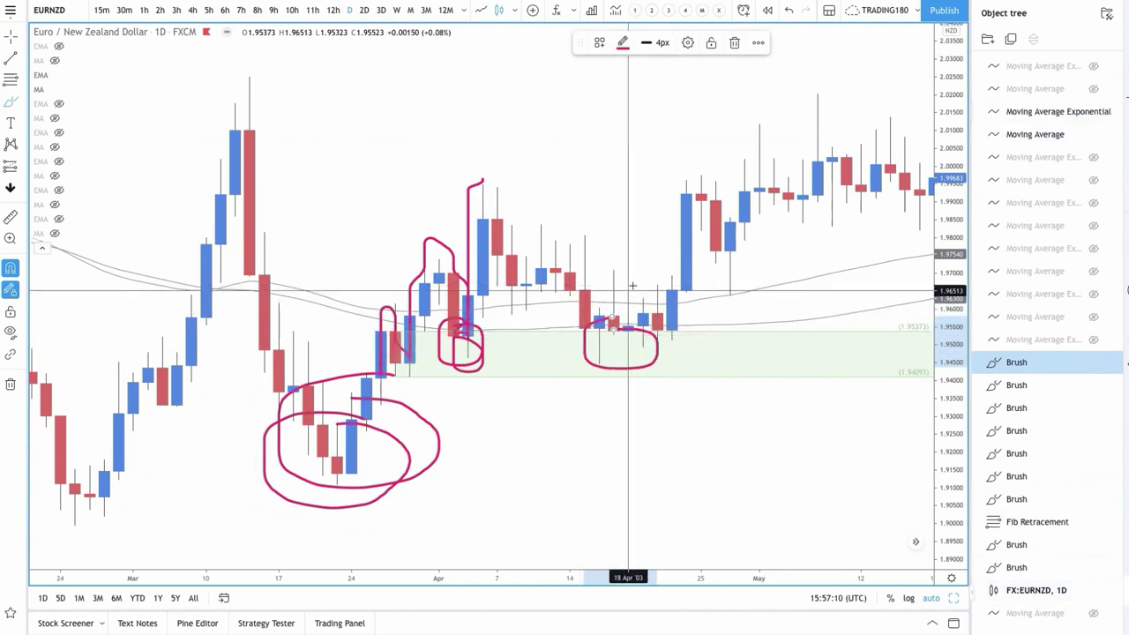
# - Circle the late May to mid-June 2003 top and brush a line along the decline into mid-July
pyautogui.hscroll(5, 693, 319)
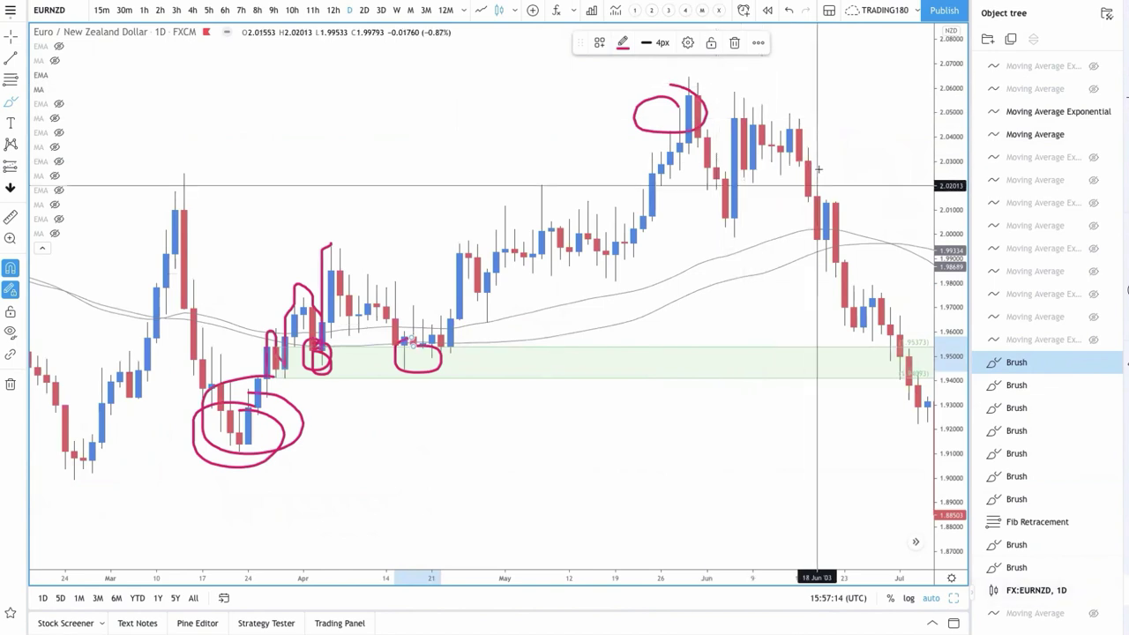
pyautogui.hscroll(5, 879, 289)
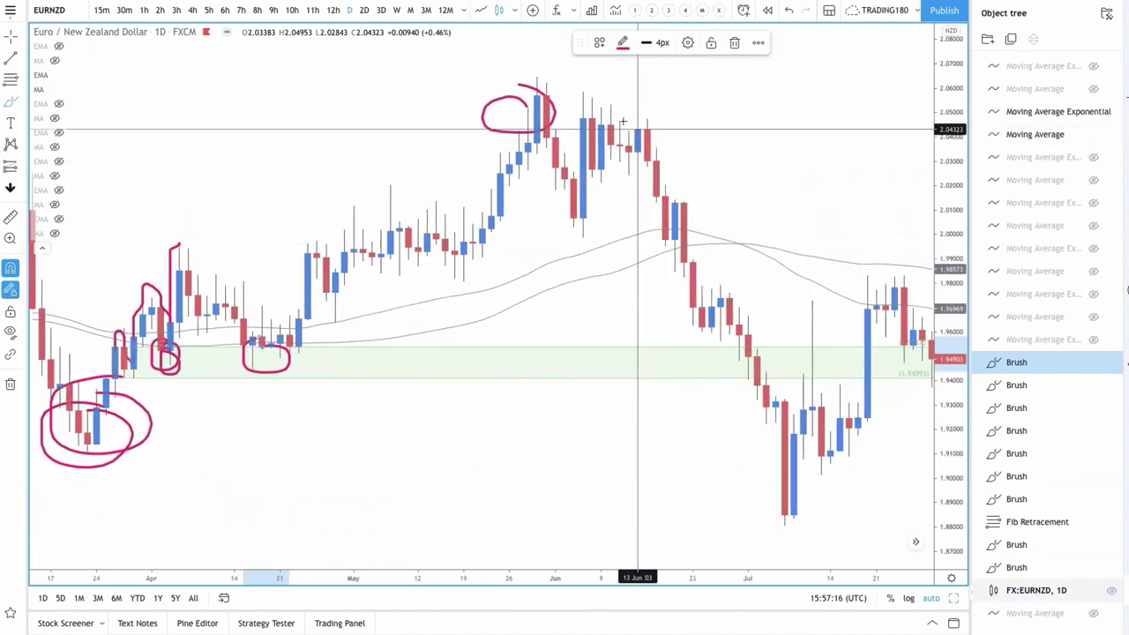
pyautogui.moveTo(646, 115); pyautogui.dragTo(518, 88)
pyautogui.moveTo(509, 192)
pyautogui.mouseDown()
pyautogui.moveTo(597, 212)
pyautogui.moveTo(698, 163)
pyautogui.moveTo(866, 432)
pyautogui.mouseUp()
# - Remove all drawings from the chart
pyautogui.hscroll(8, 867, 433)
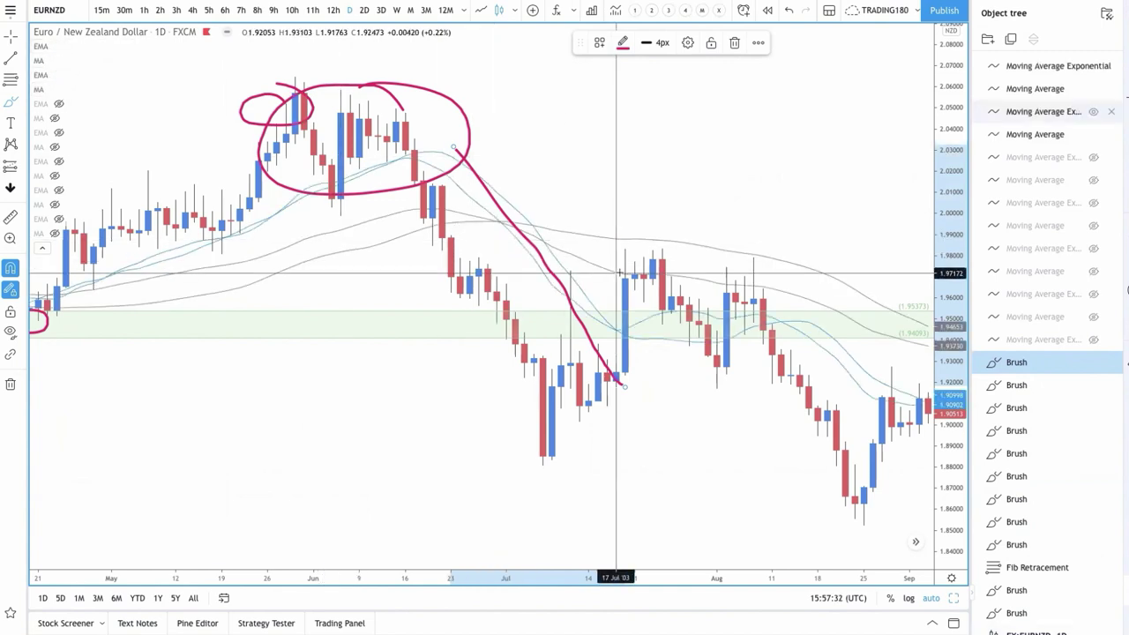
pyautogui.scroll(2, 428, 247)
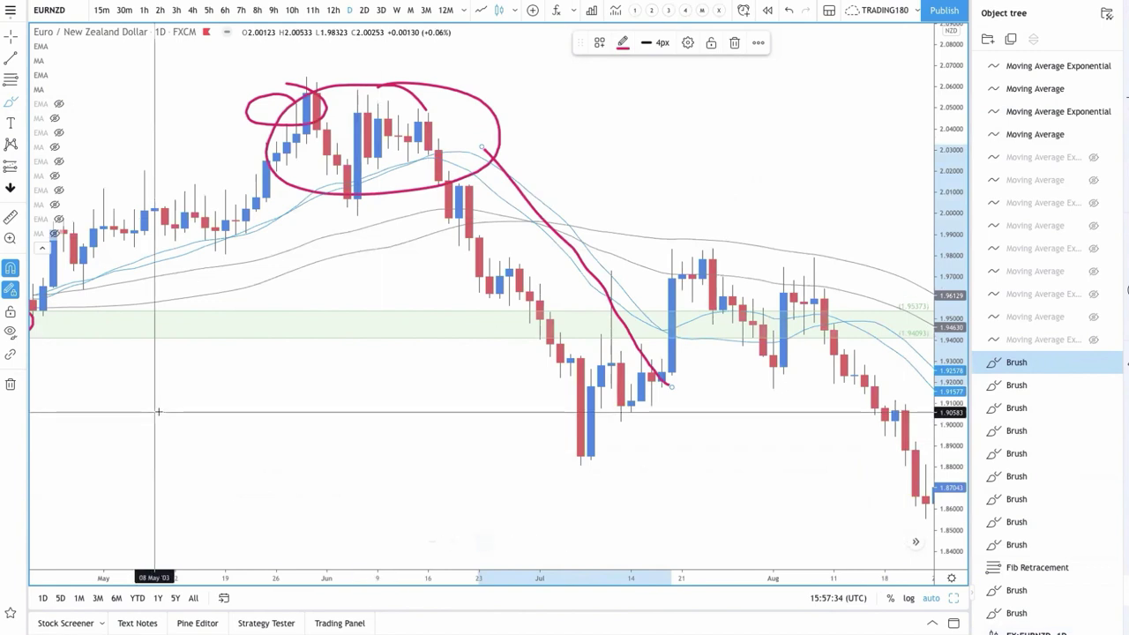
pyautogui.click(11, 386)
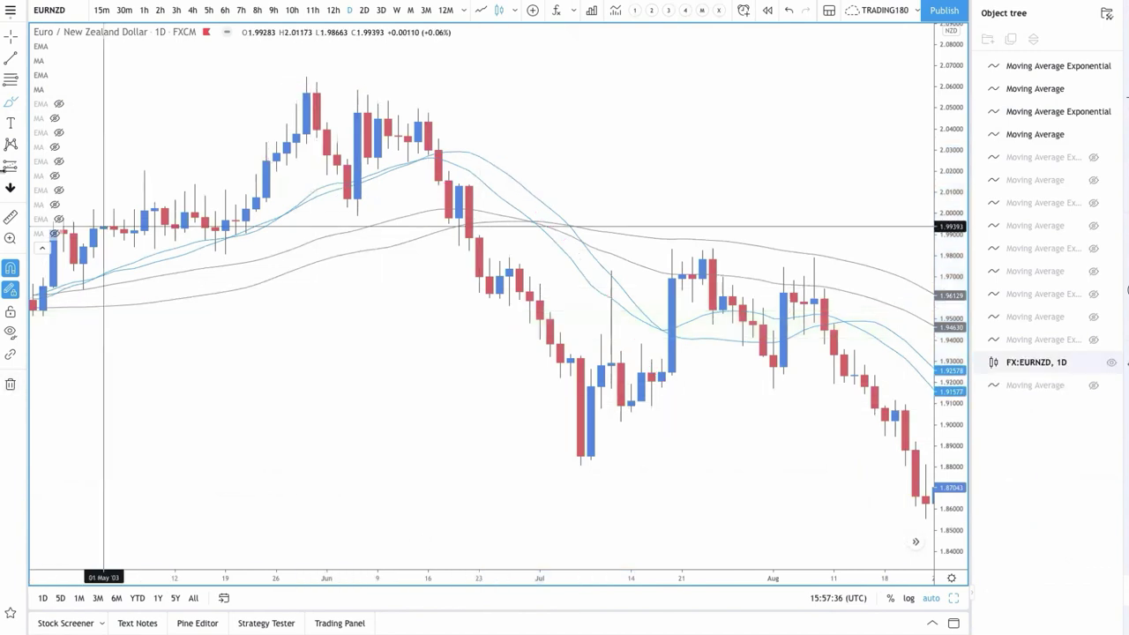
# - Brush a curve from the 17 June 2003 candle to the early July wick and two roughly horizontal lines from the 26 June candle
pyautogui.click(21, 102)
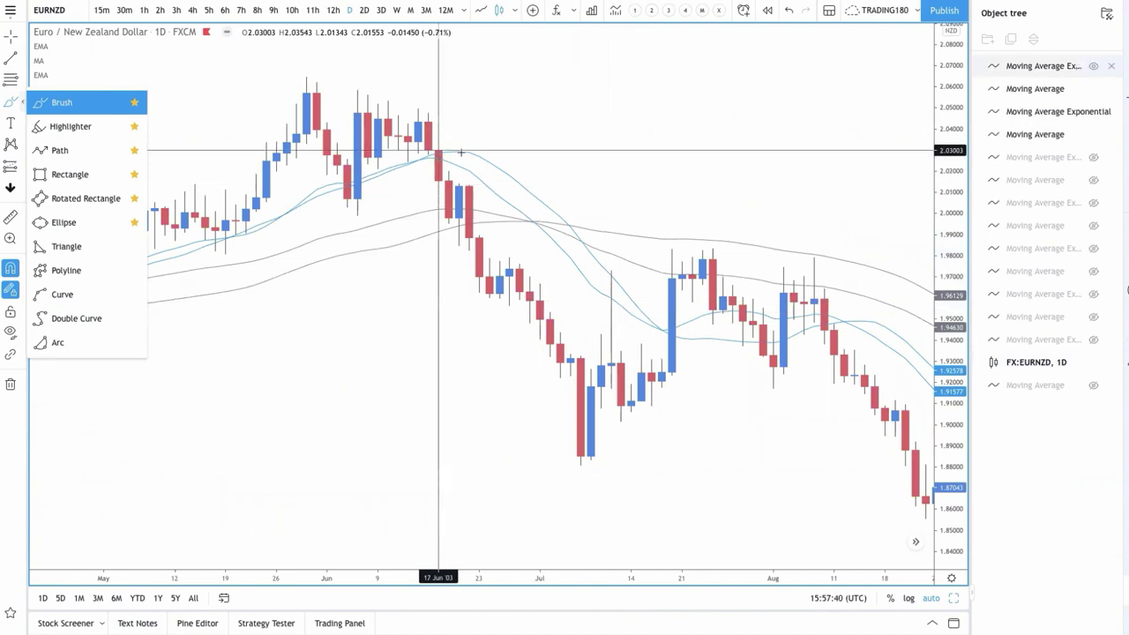
pyautogui.moveTo(438, 151)
pyautogui.mouseDown()
pyautogui.moveTo(562, 211)
pyautogui.moveTo(610, 272)
pyautogui.mouseUp()
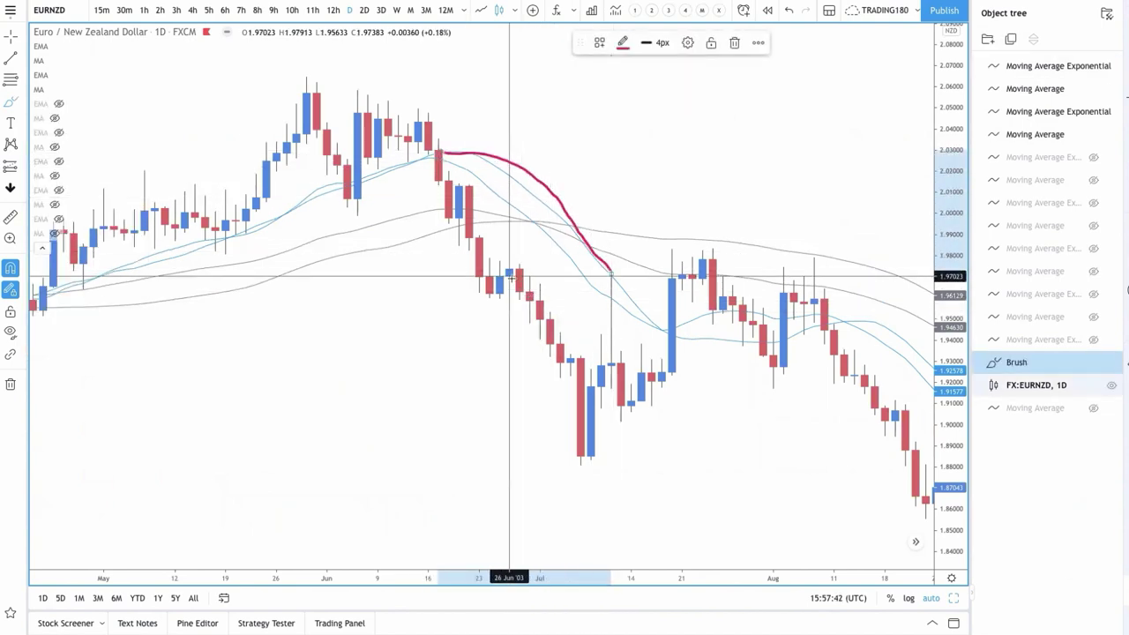
pyautogui.moveTo(509, 279); pyautogui.dragTo(610, 271)
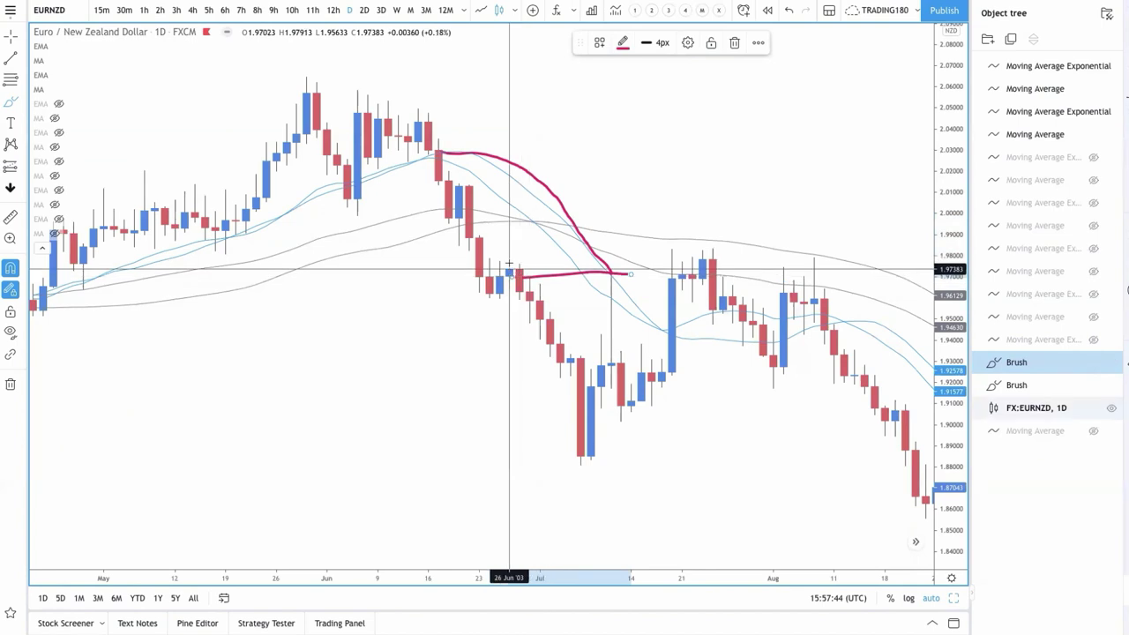
pyautogui.moveTo(510, 262); pyautogui.dragTo(631, 253)
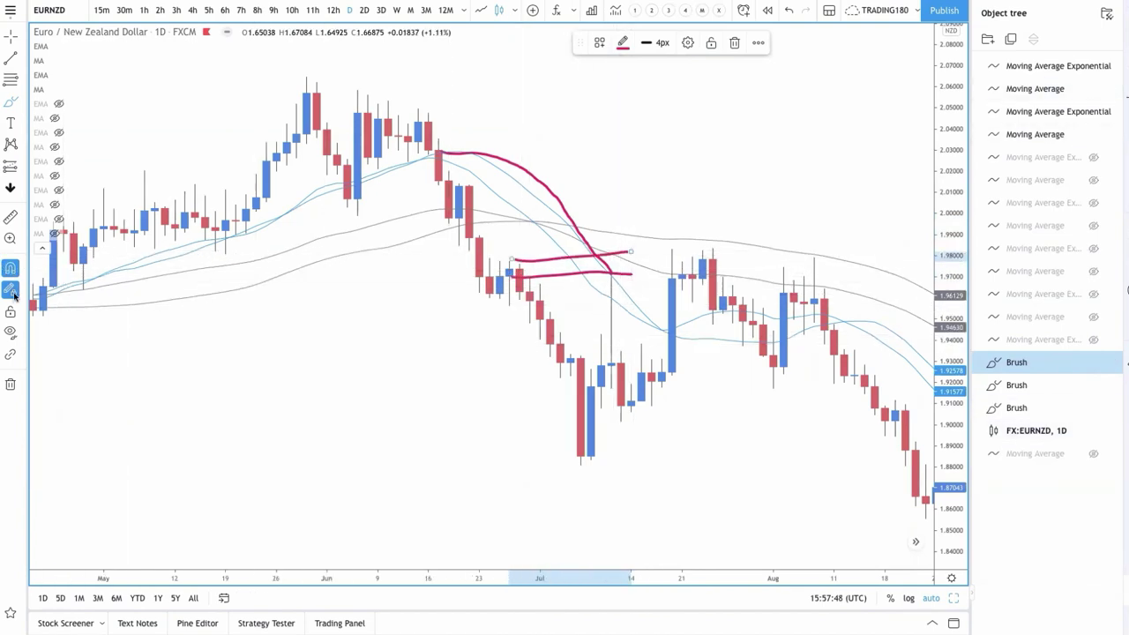
# - Clear the brush strokes and draw a pink rectangle zone between 1.97023 and 1.97996, extending from 26 June to 15 August 2003
pyautogui.click(10, 383)
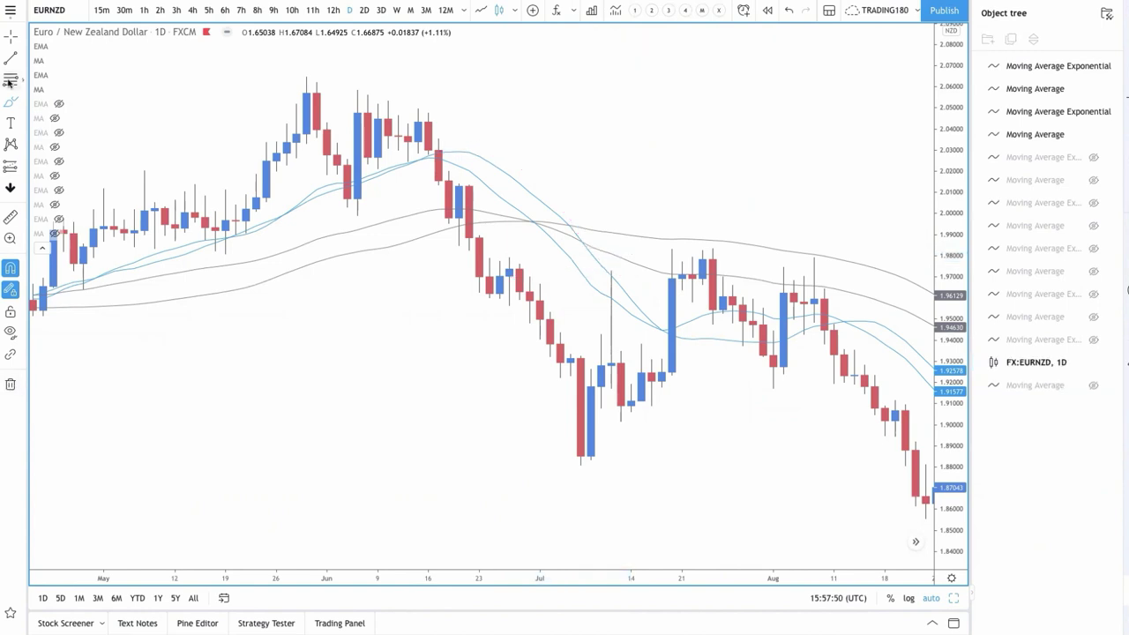
pyautogui.click(21, 104)
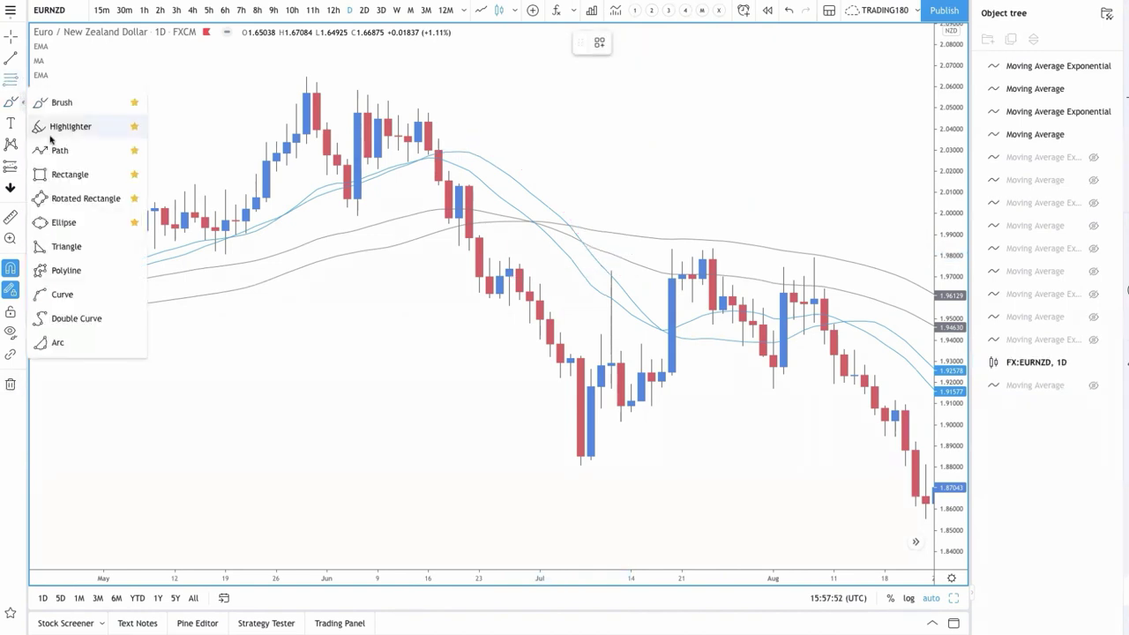
pyautogui.click(66, 175)
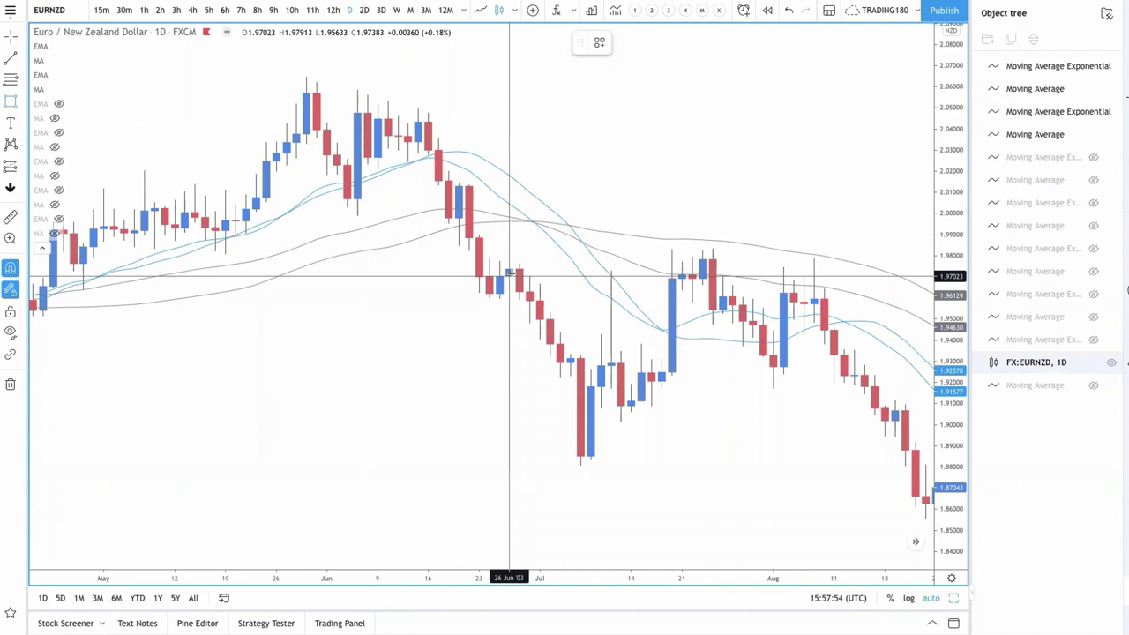
pyautogui.click(509, 276)
pyautogui.click(641, 256)
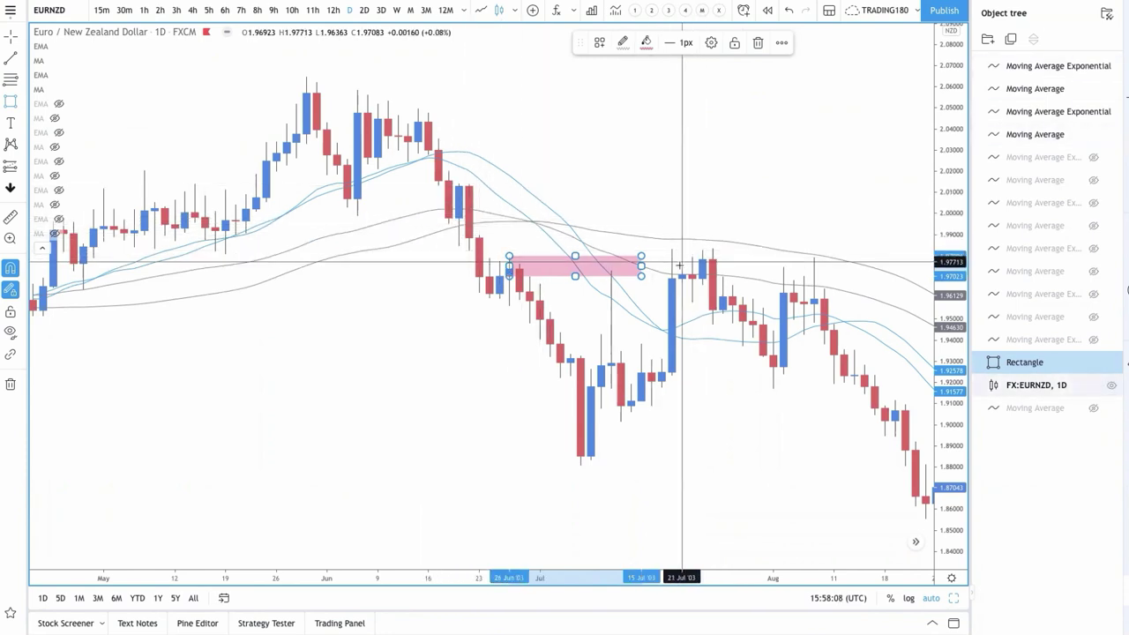
pyautogui.moveTo(662, 265); pyautogui.dragTo(874, 265)
# - Examine how price reacts to the pink zone and the blue and grey averages from July 2003 through late 2004
pyautogui.scroll(2, 725, 289)
pyautogui.scroll(1, 688, 289)
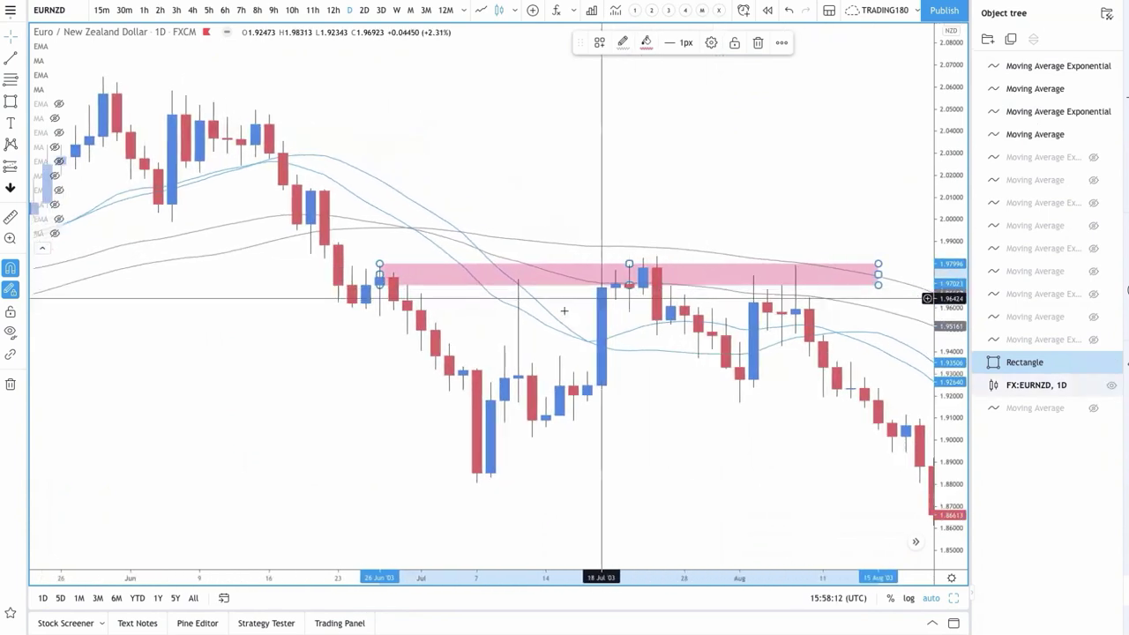
pyautogui.hscroll(2, 711, 299)
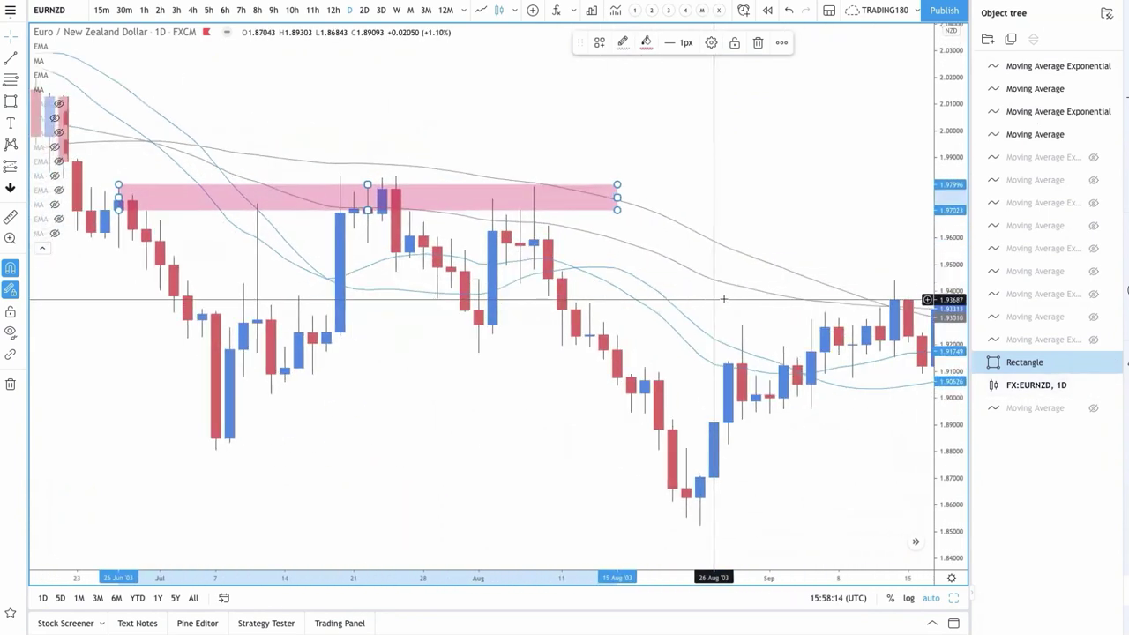
pyautogui.scroll(-2, 706, 300)
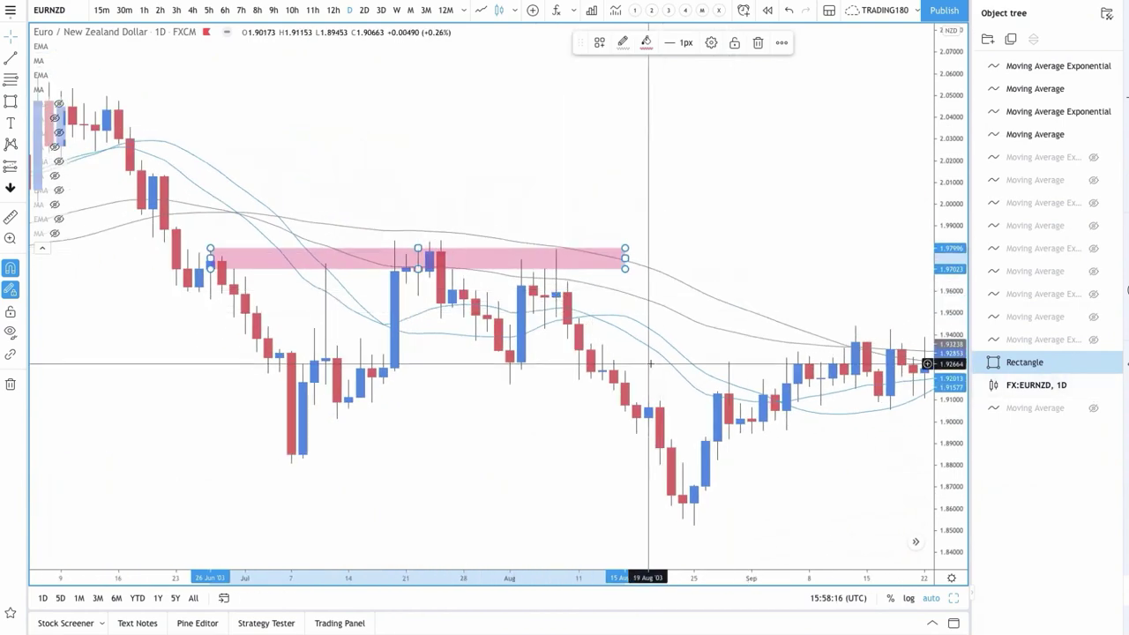
pyautogui.hscroll(3, 574, 353)
pyautogui.scroll(-1, 574, 353)
pyautogui.hscroll(5, 693, 412)
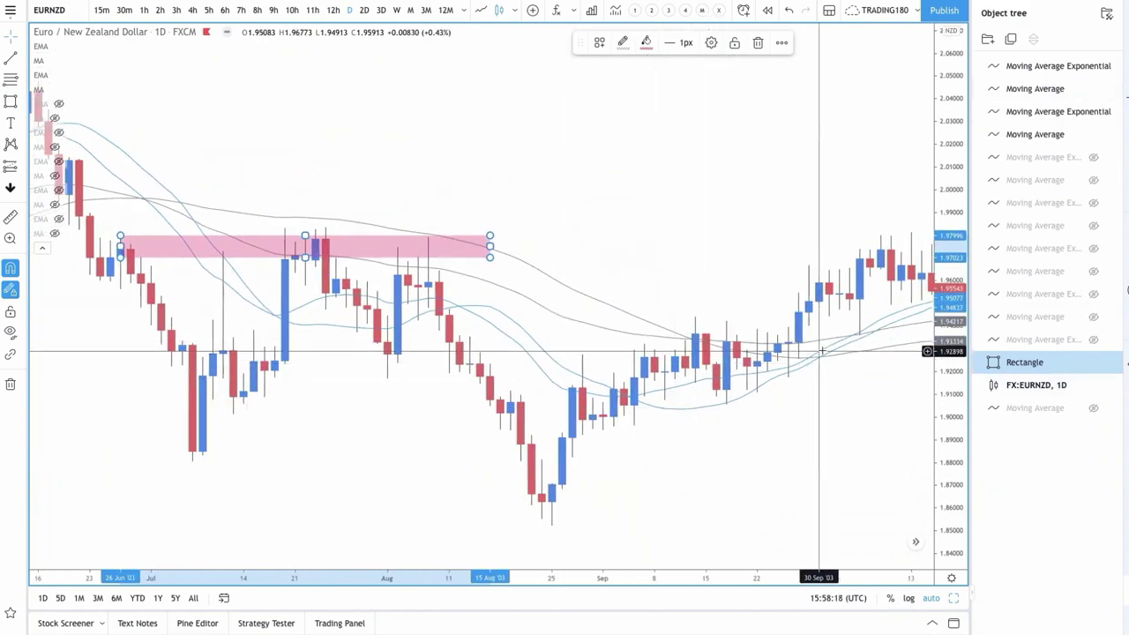
pyautogui.scroll(-1, 724, 371)
pyautogui.hscroll(5, 757, 331)
pyautogui.scroll(-1, 760, 333)
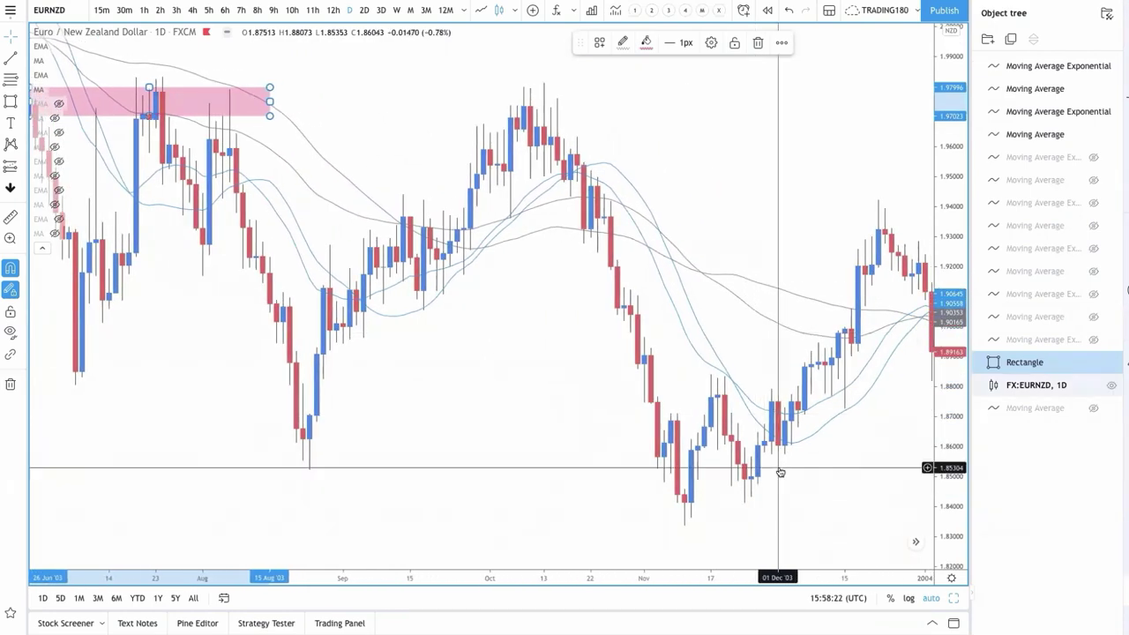
pyautogui.hscroll(5, 779, 471)
pyautogui.scroll(-1, 780, 473)
pyautogui.hscroll(10, 785, 430)
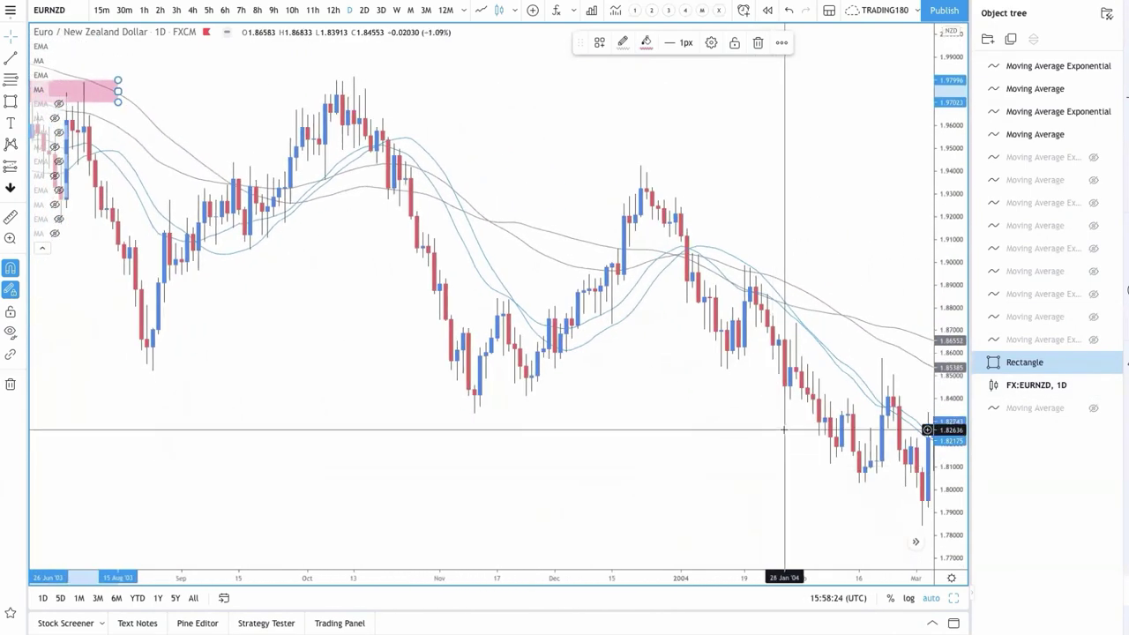
pyautogui.scroll(-1, 785, 430)
pyautogui.hscroll(5, 785, 429)
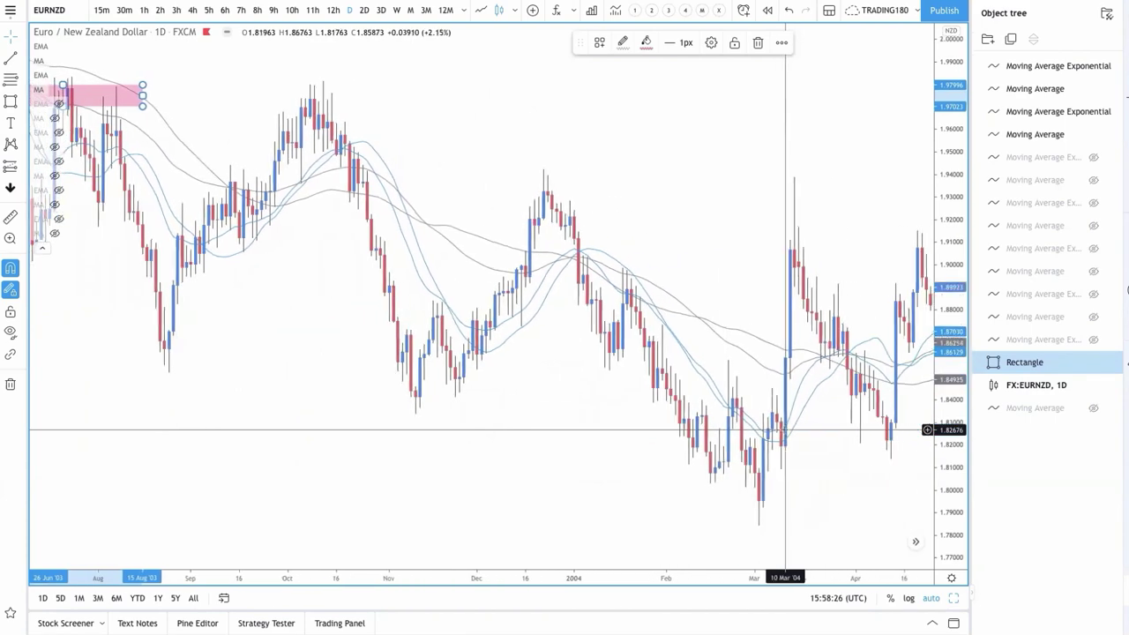
pyautogui.scroll(-1, 785, 430)
pyautogui.hscroll(10, 785, 429)
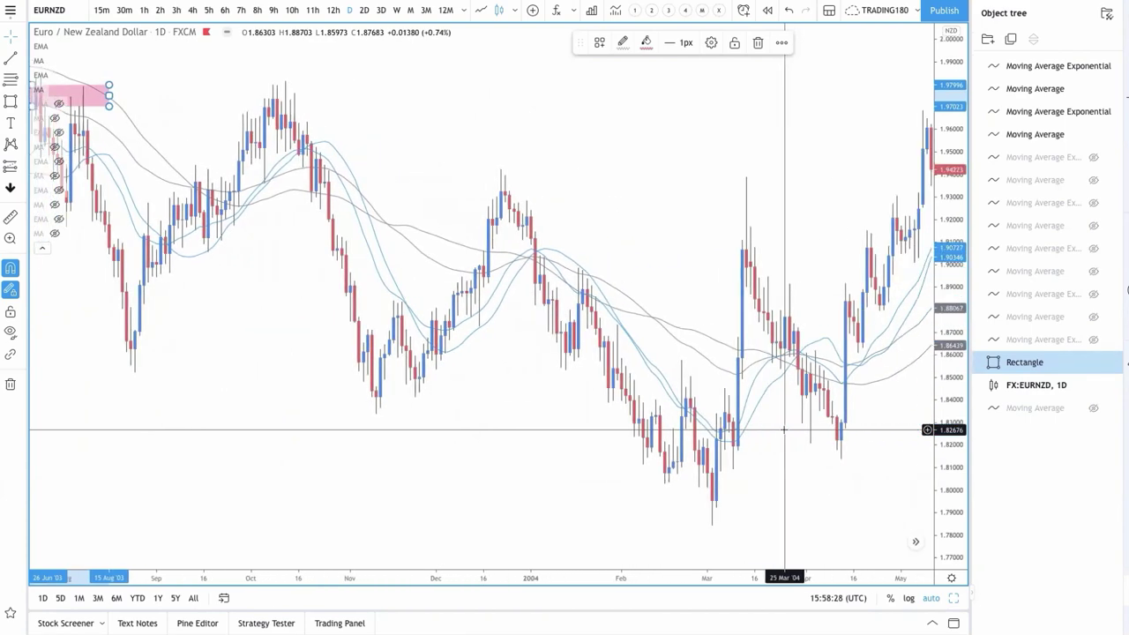
pyautogui.hscroll(5, 784, 430)
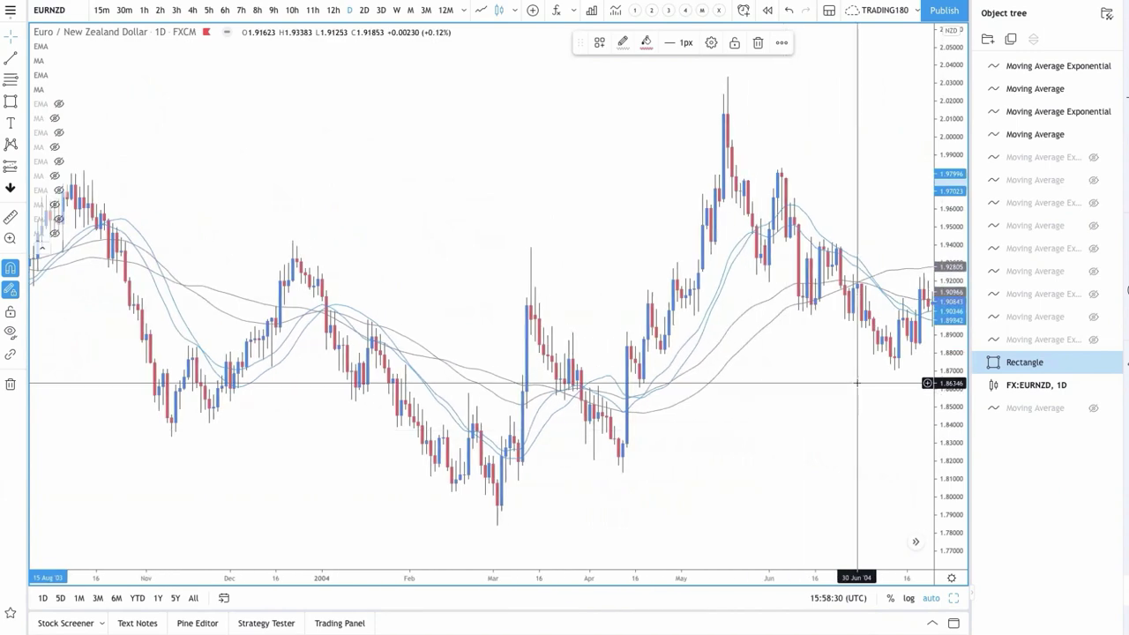
pyautogui.hscroll(4, 873, 314)
pyautogui.hscroll(4, 873, 314)
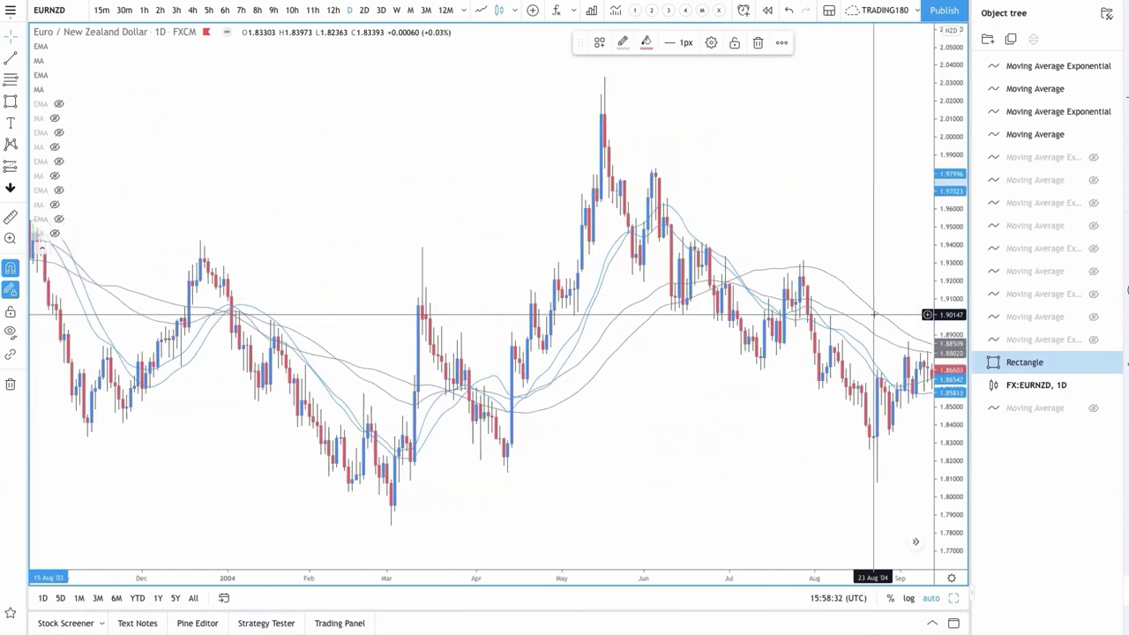
pyautogui.hscroll(2, 832, 313)
pyautogui.hscroll(10, 832, 312)
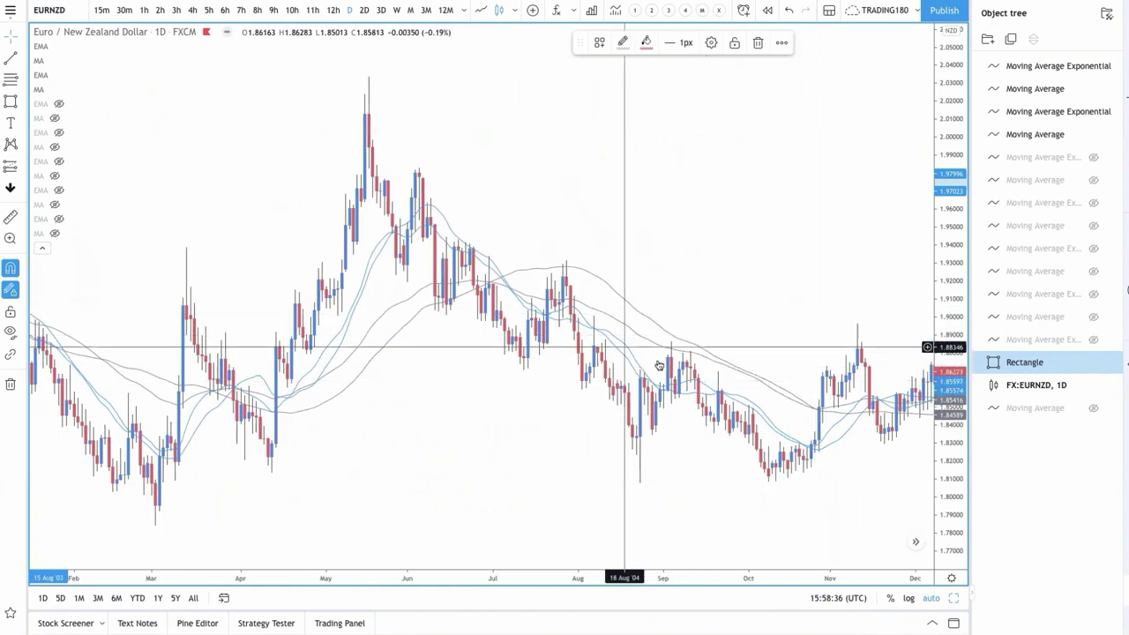
# - Handwrite "FA" and "Value" with the Brush in the empty area above the August to November 2004 candles
pyautogui.click(20, 103)
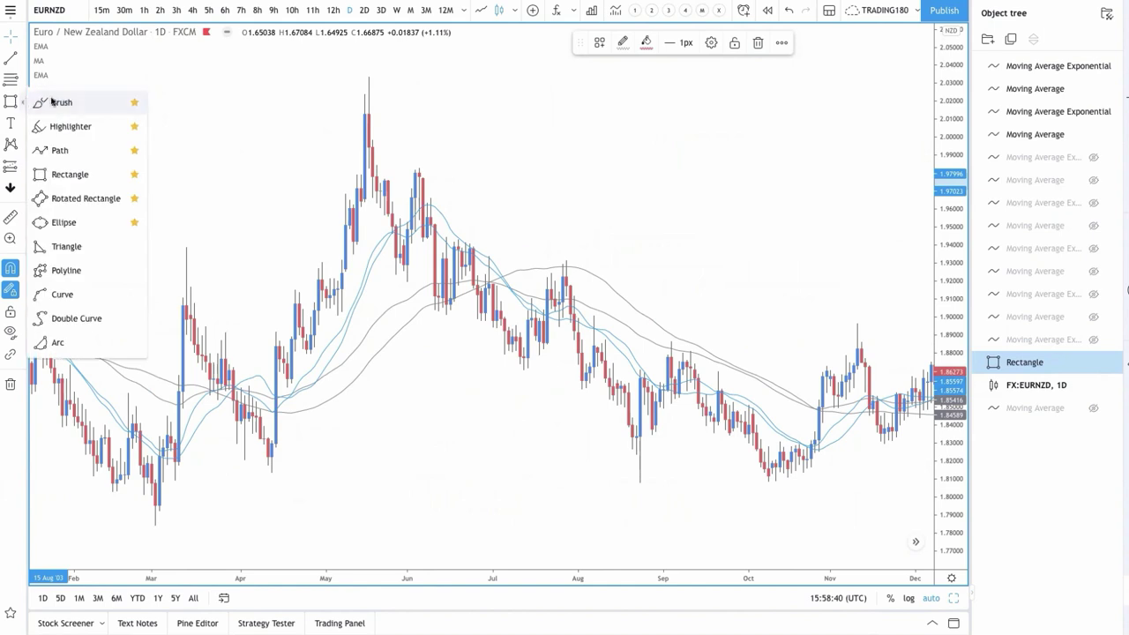
pyautogui.click(51, 101)
pyautogui.moveTo(670, 99)
pyautogui.mouseDown()
pyautogui.moveTo(631, 115)
pyautogui.moveTo(646, 179)
pyautogui.moveTo(660, 149)
pyautogui.mouseUp()
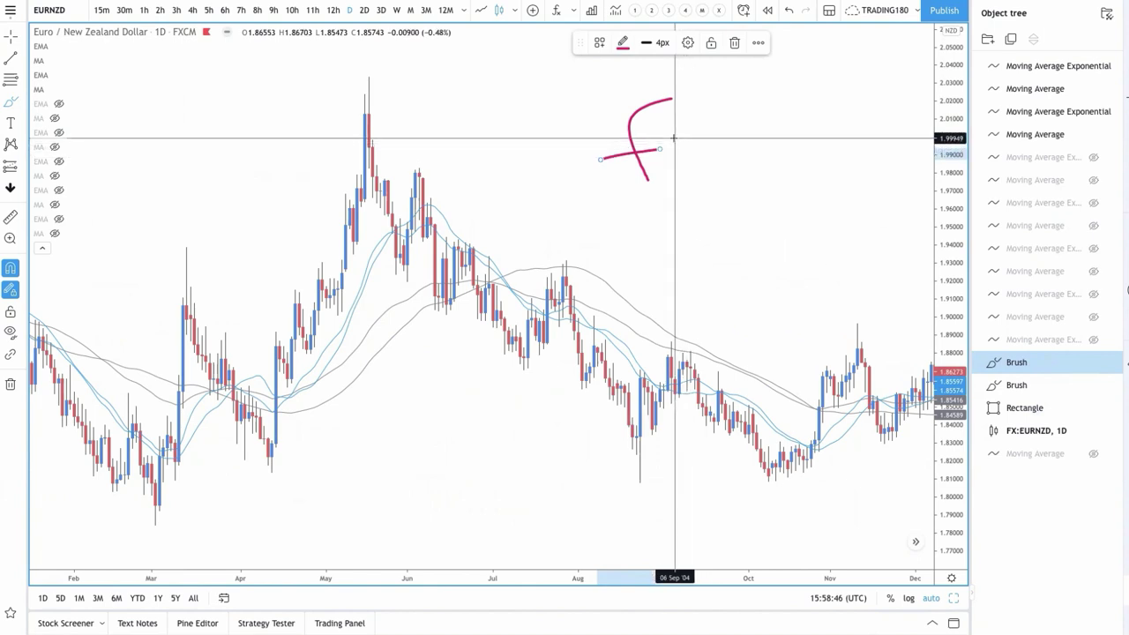
pyautogui.moveTo(694, 173)
pyautogui.mouseDown()
pyautogui.moveTo(706, 108)
pyautogui.moveTo(732, 165)
pyautogui.moveTo(733, 141)
pyautogui.mouseUp()
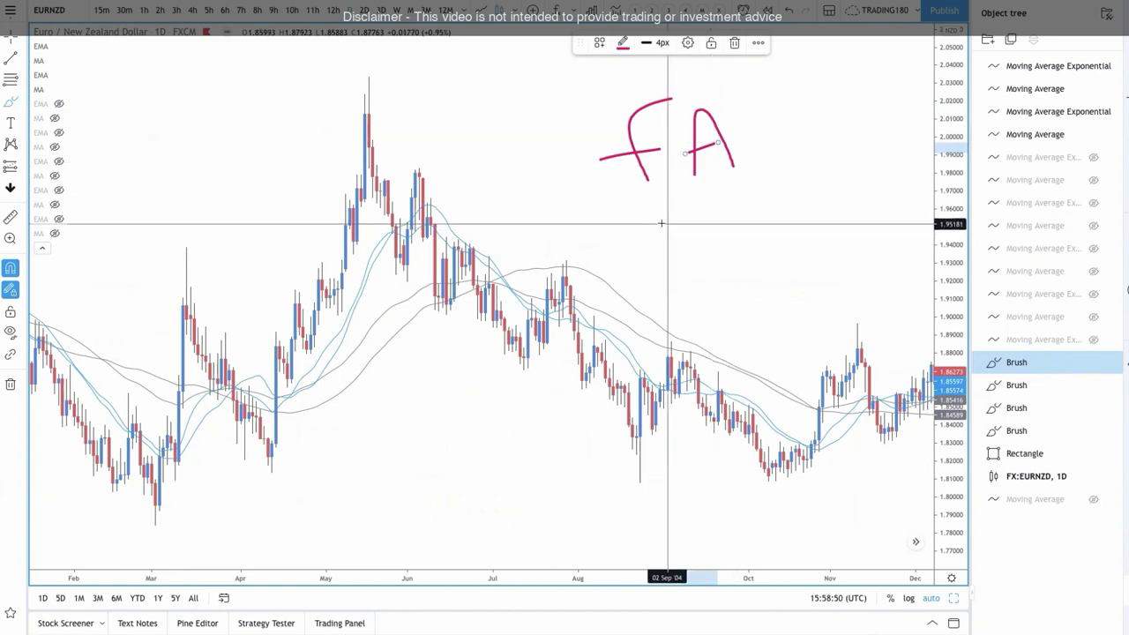
pyautogui.moveTo(662, 225)
pyautogui.mouseDown()
pyautogui.moveTo(676, 262)
pyautogui.moveTo(702, 201)
pyautogui.moveTo(732, 247)
pyautogui.moveTo(749, 235)
pyautogui.mouseUp()
pyautogui.moveTo(735, 188)
pyautogui.mouseDown()
pyautogui.moveTo(768, 222)
pyautogui.moveTo(811, 179)
pyautogui.moveTo(838, 183)
pyautogui.mouseUp()
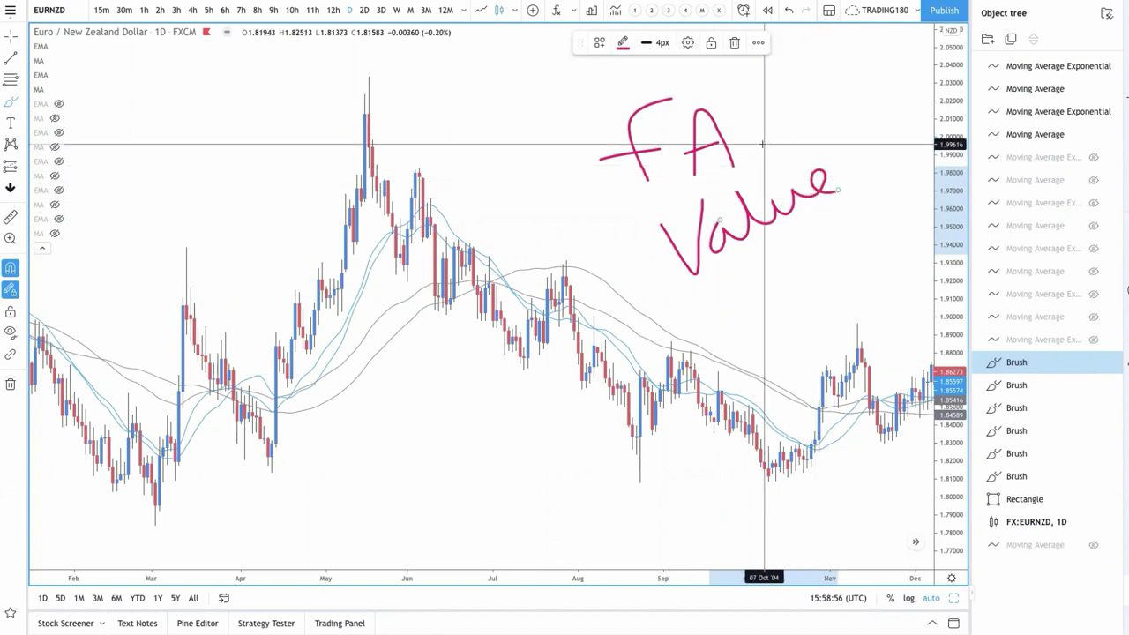
# - Brush a rising zigzag arrow beside "FA" and, beneath the May to July 2004 candles, a zigzag between two near-horizontal lines with a question mark
pyautogui.moveTo(758, 143)
pyautogui.mouseDown()
pyautogui.moveTo(776, 92)
pyautogui.moveTo(811, 103)
pyautogui.moveTo(882, 37)
pyautogui.moveTo(891, 55)
pyautogui.mouseUp()
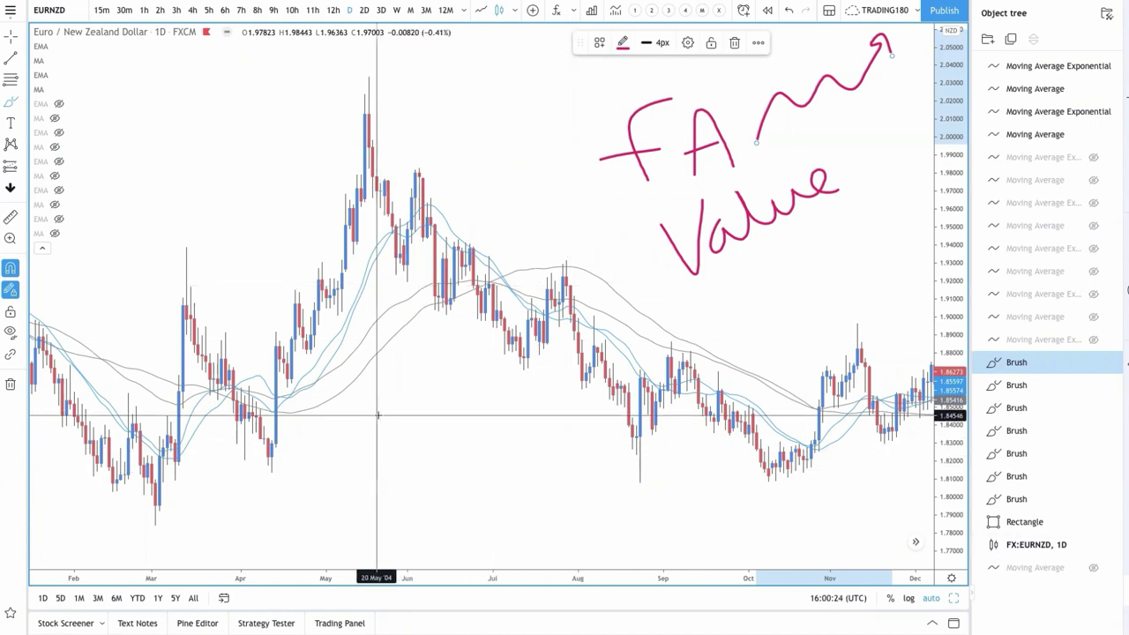
pyautogui.moveTo(363, 414); pyautogui.dragTo(526, 402)
pyautogui.moveTo(367, 525); pyautogui.dragTo(562, 519)
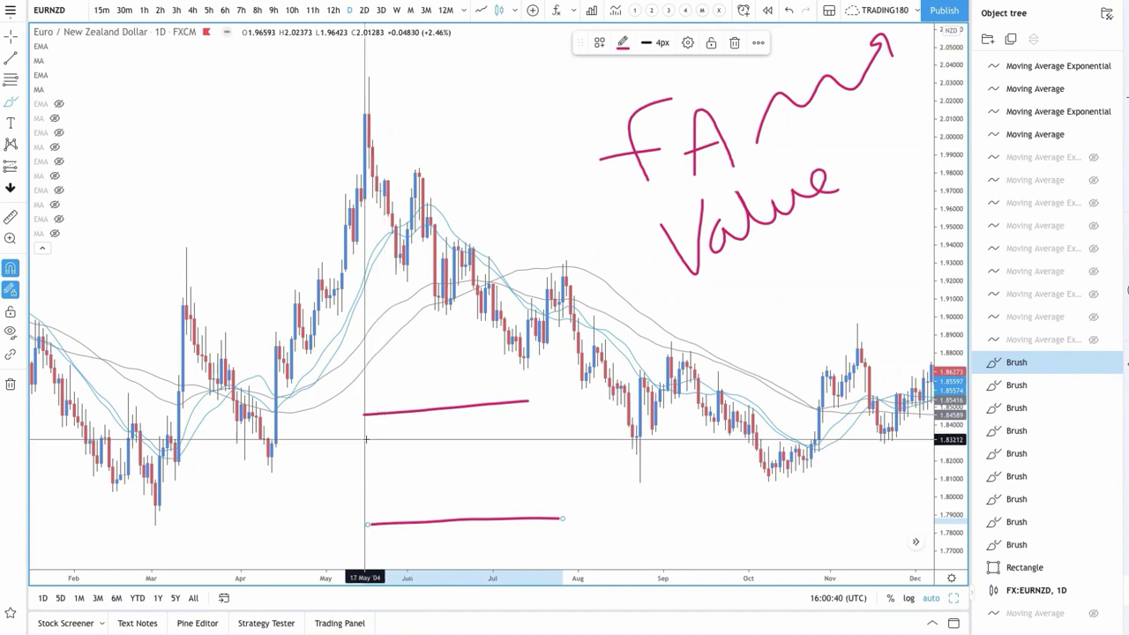
pyautogui.moveTo(368, 441)
pyautogui.mouseDown()
pyautogui.moveTo(381, 517)
pyautogui.moveTo(392, 466)
pyautogui.moveTo(418, 450)
pyautogui.moveTo(436, 481)
pyautogui.moveTo(447, 441)
pyautogui.moveTo(458, 477)
pyautogui.moveTo(473, 481)
pyautogui.moveTo(479, 450)
pyautogui.moveTo(486, 480)
pyautogui.moveTo(491, 446)
pyautogui.mouseUp()
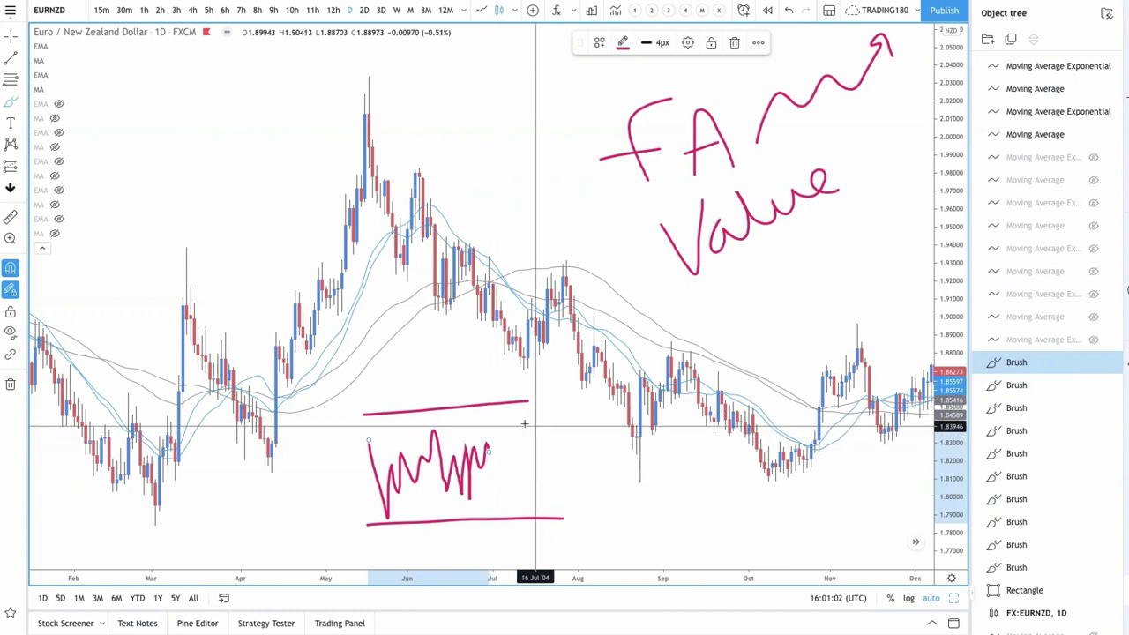
pyautogui.moveTo(529, 432); pyautogui.dragTo(534, 477)
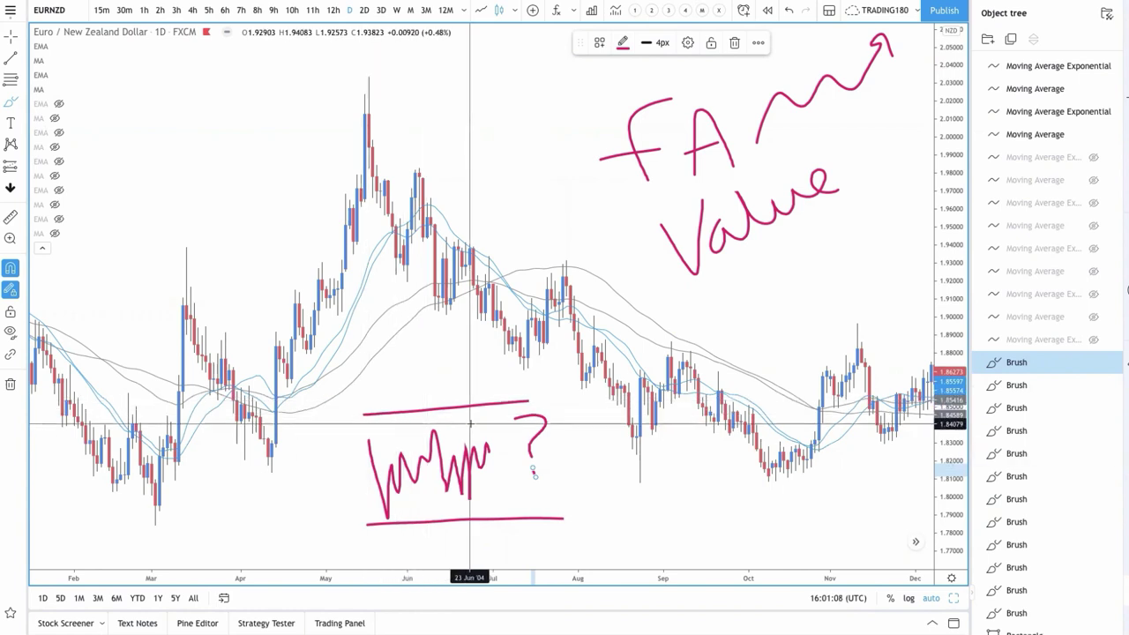
# - Circle the sketched zigzag range with the Brush, link it by an arrow to "Value", underline that word and circle the October 2004 lows
pyautogui.moveTo(532, 468)
pyautogui.mouseDown()
pyautogui.moveTo(373, 512)
pyautogui.moveTo(503, 407)
pyautogui.moveTo(532, 419)
pyautogui.moveTo(693, 249)
pyautogui.moveTo(696, 293)
pyautogui.mouseUp()
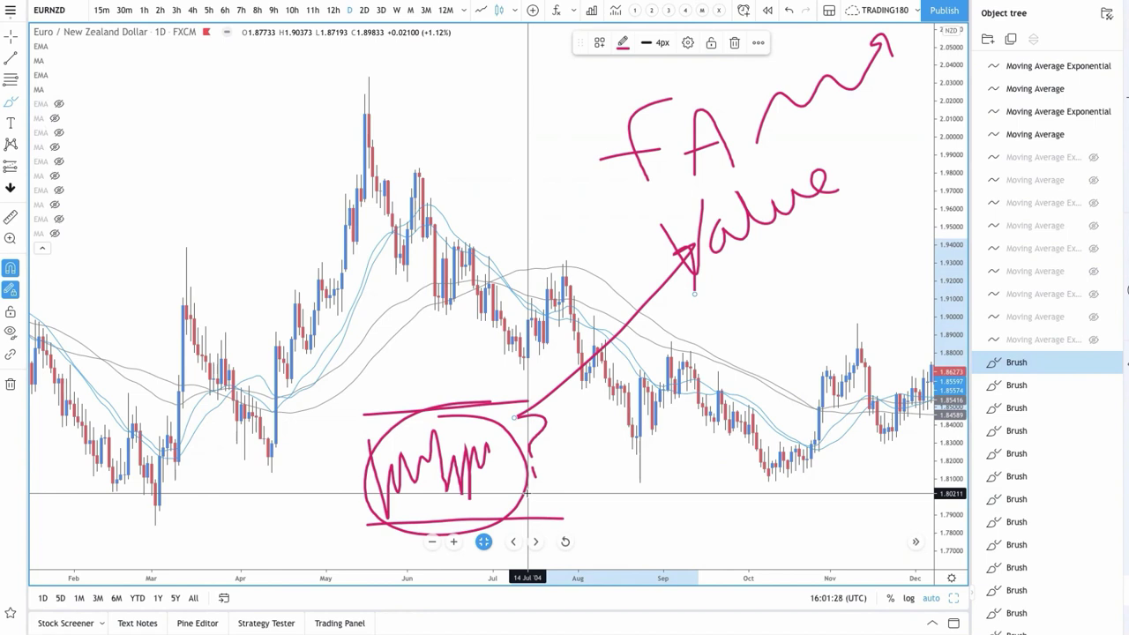
pyautogui.moveTo(706, 299); pyautogui.dragTo(857, 201)
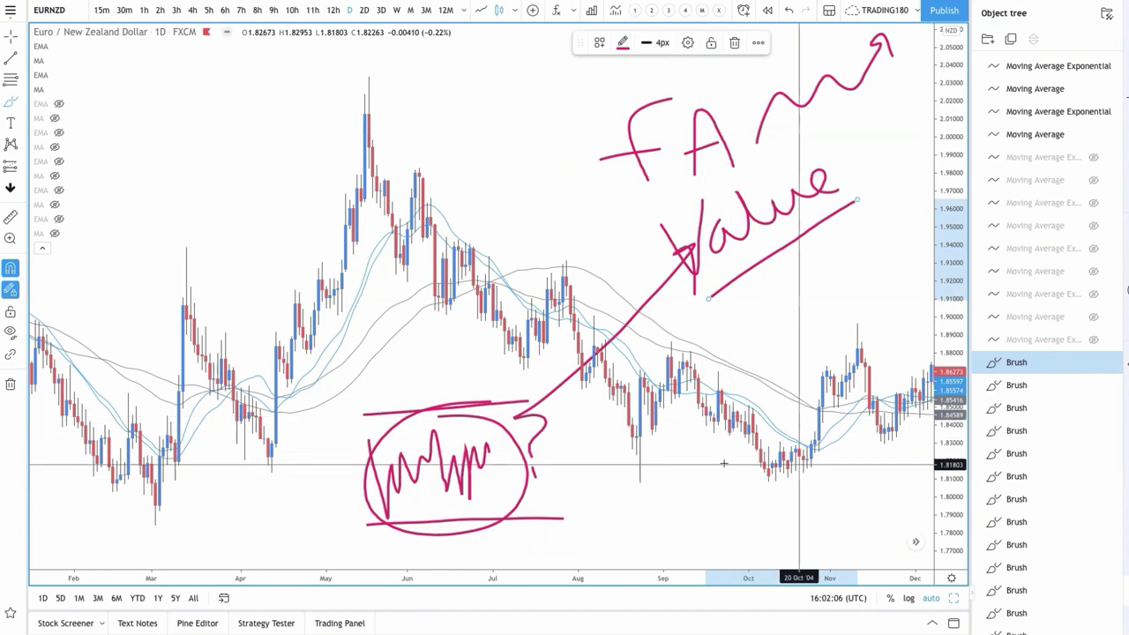
pyautogui.moveTo(799, 460); pyautogui.dragTo(736, 457)
# - Draw a Fib Retracement zone from the 30 June 2004 candle between 1.91623 and 1.93383
pyautogui.scroll(5, 484, 371)
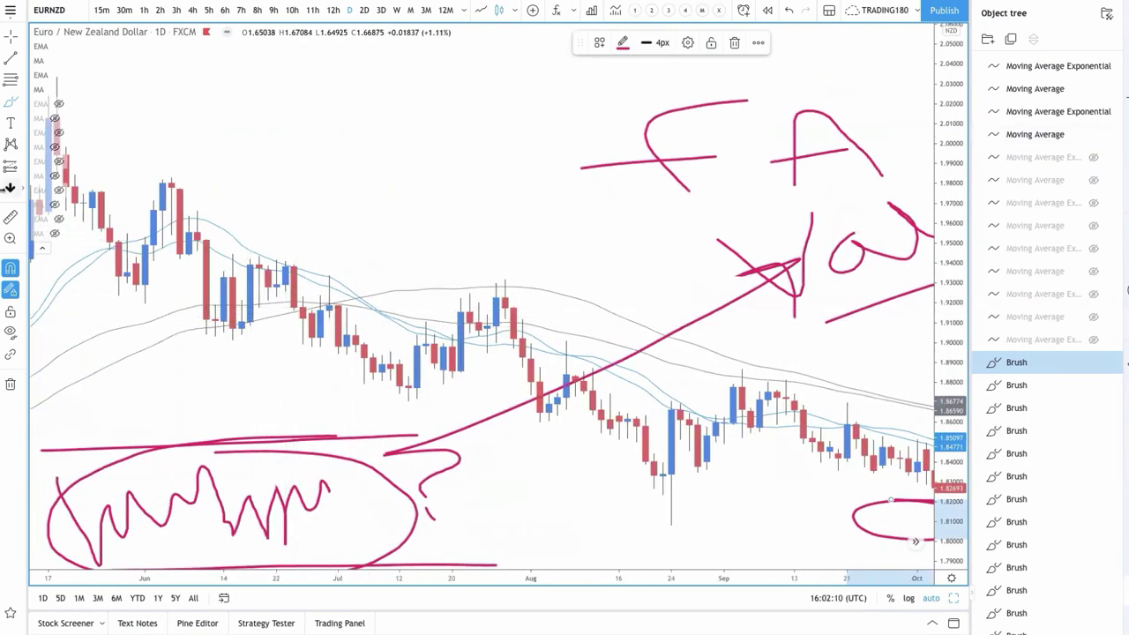
pyautogui.click(11, 82)
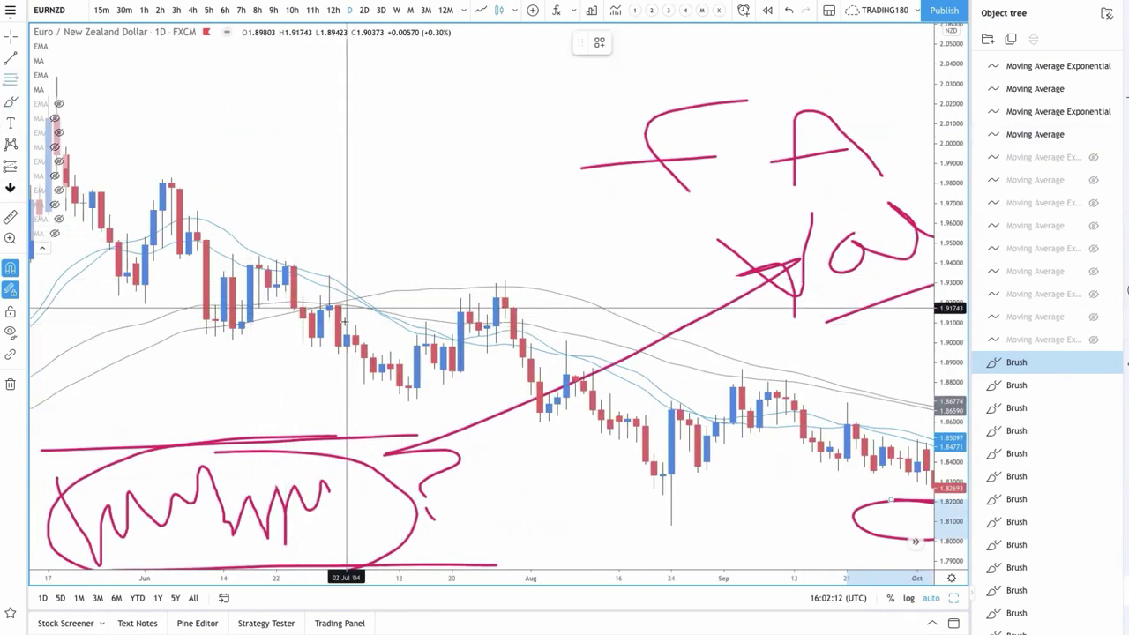
pyautogui.moveTo(330, 308); pyautogui.dragTo(329, 276)
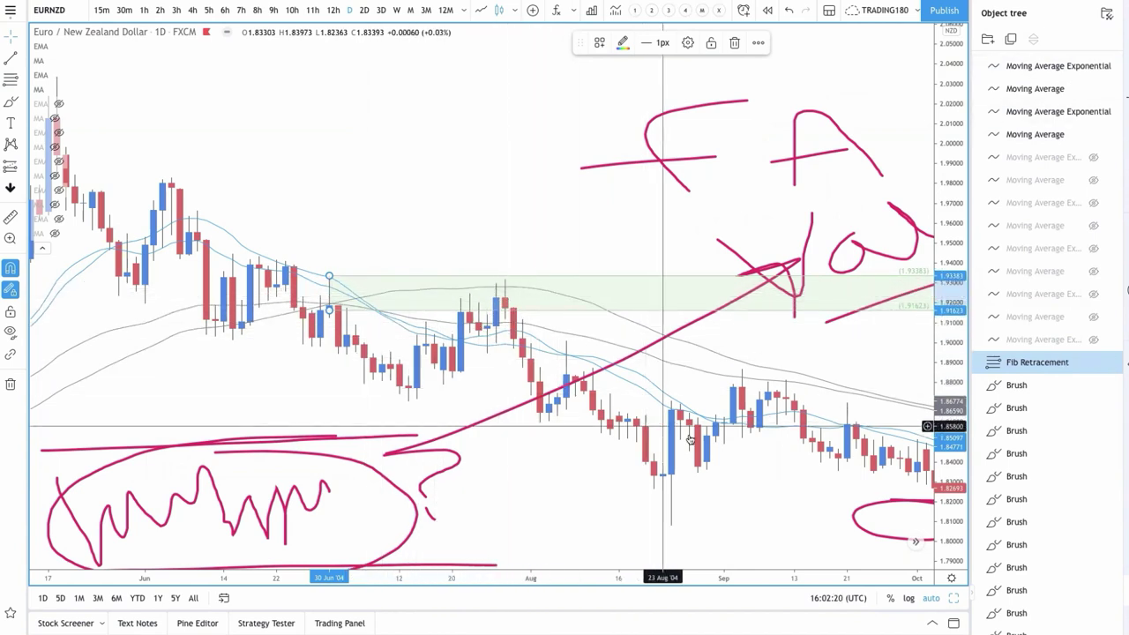
# - Brush a loop around the mid to late July 2004 rally into the green zone, and draw an "N" with an upward arrow above it
pyautogui.click(10, 101)
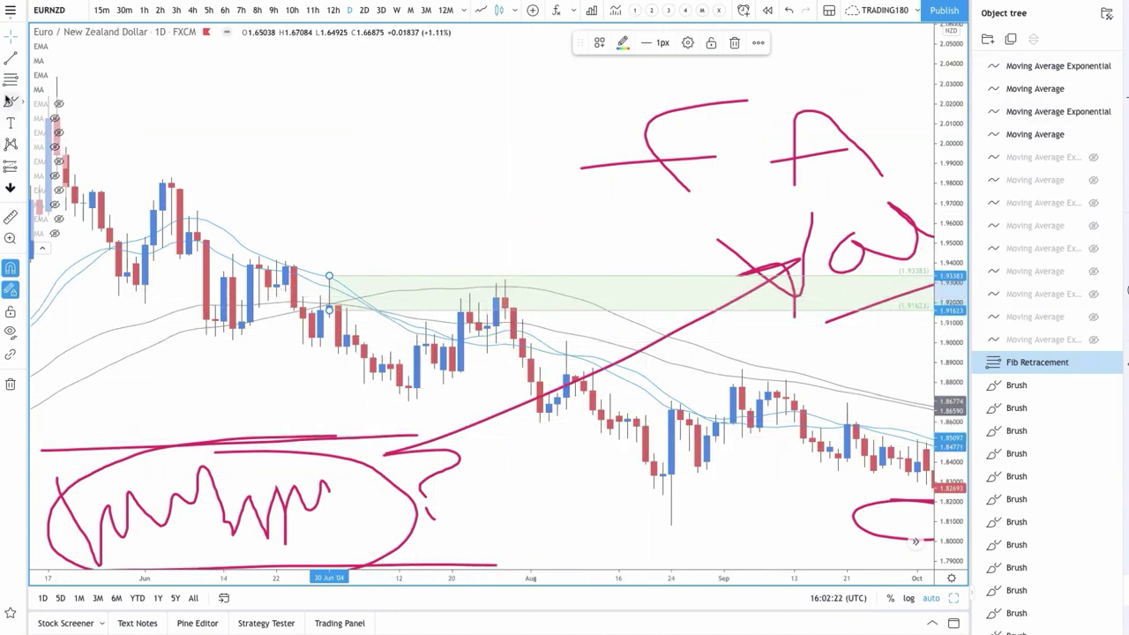
pyautogui.moveTo(419, 397)
pyautogui.mouseDown()
pyautogui.moveTo(510, 309)
pyautogui.moveTo(426, 322)
pyautogui.moveTo(409, 379)
pyautogui.moveTo(426, 399)
pyautogui.mouseUp()
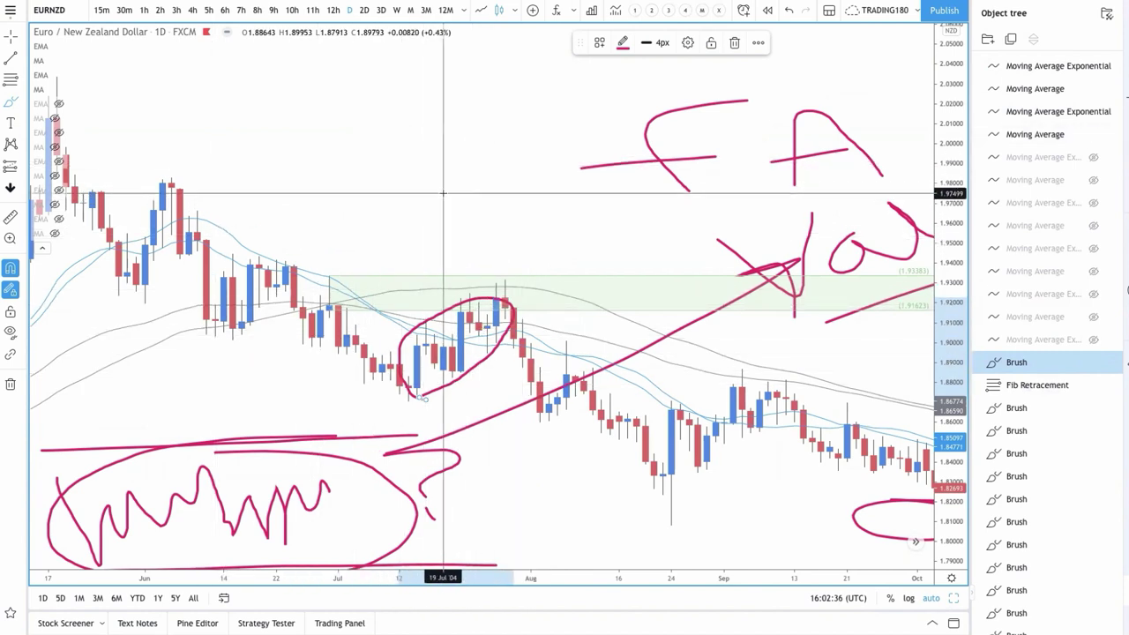
pyautogui.moveTo(443, 228)
pyautogui.mouseDown()
pyautogui.moveTo(445, 185)
pyautogui.moveTo(471, 163)
pyautogui.mouseUp()
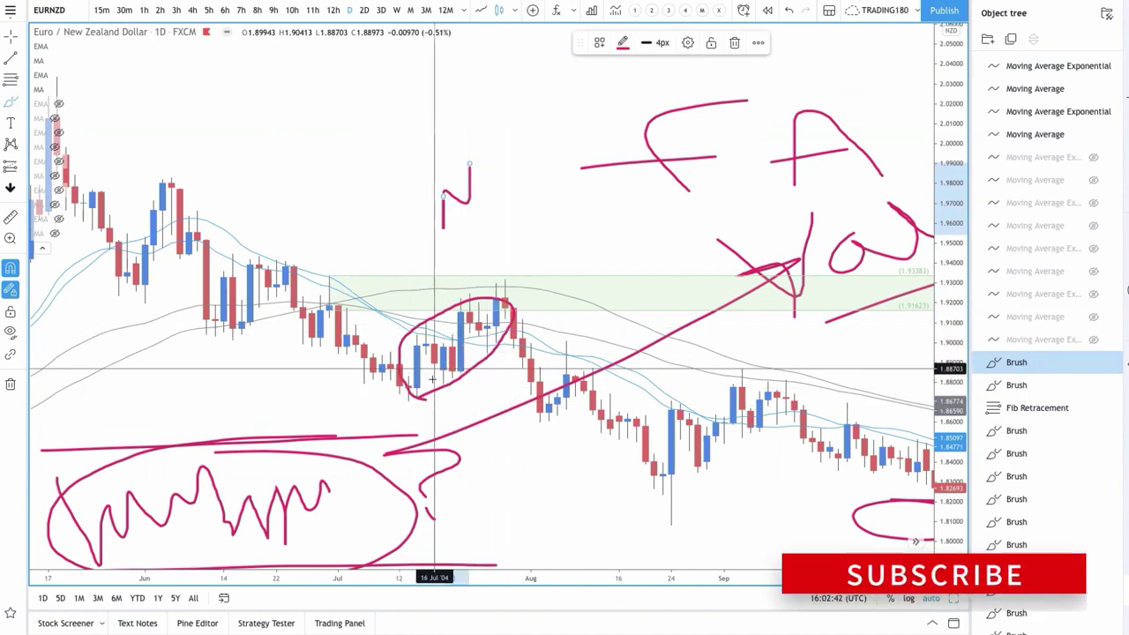
pyautogui.moveTo(497, 235)
pyautogui.mouseDown()
pyautogui.moveTo(516, 181)
pyautogui.moveTo(540, 160)
pyautogui.mouseUp()
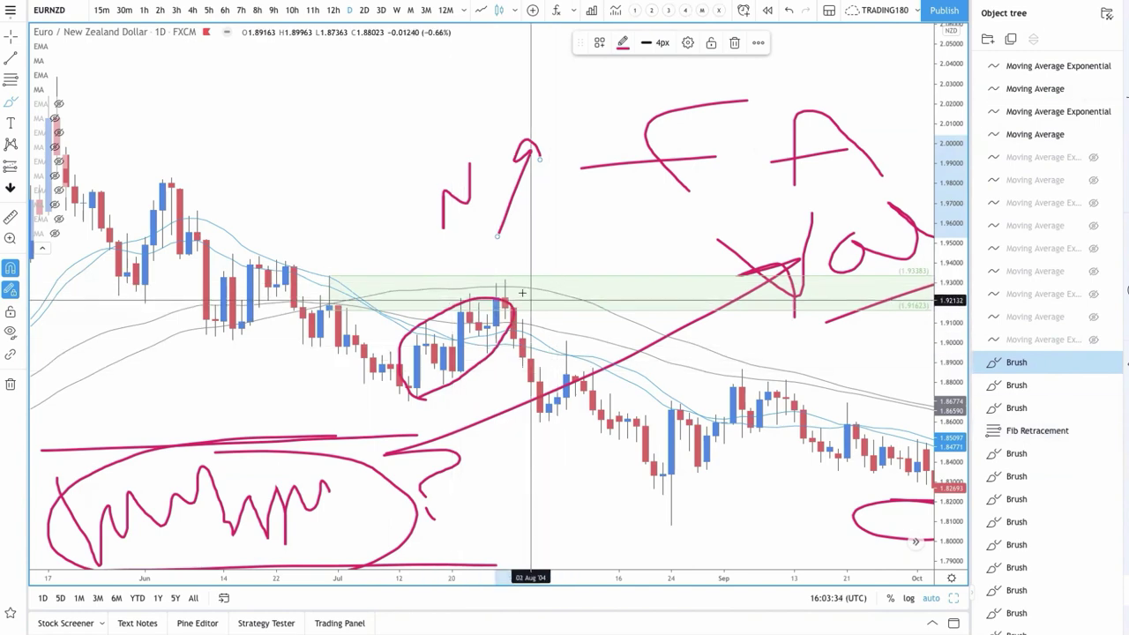
# - Clear all brush strokes and the Fib Retracement zone from the chart
pyautogui.scroll(-5, 627, 326)
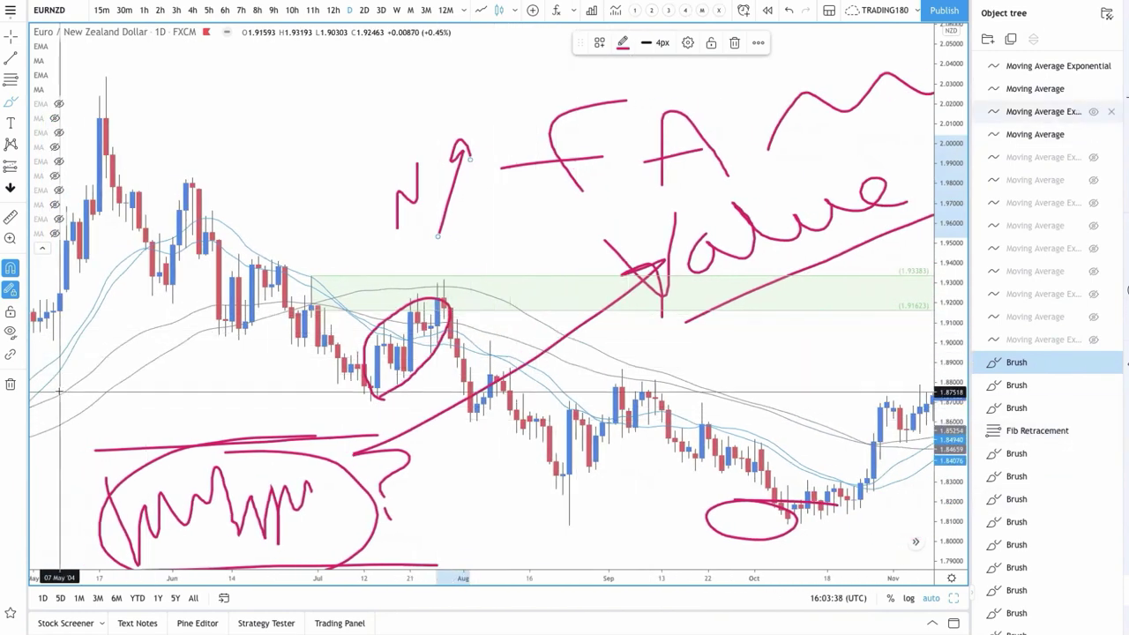
pyautogui.click(7, 386)
pyautogui.hscroll(10, 394, 377)
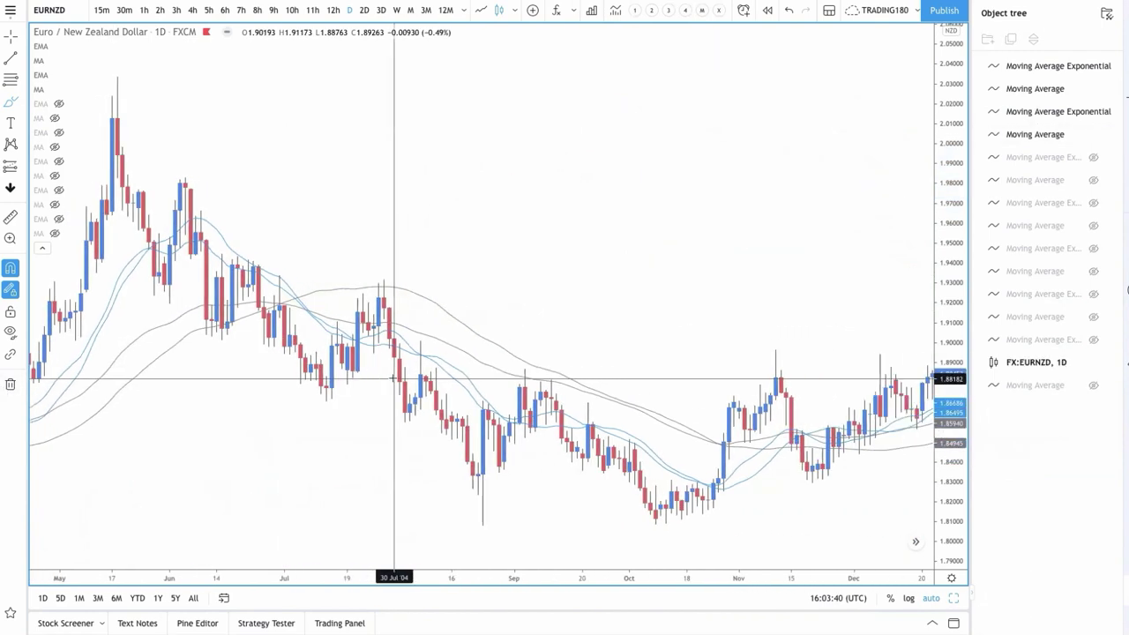
pyautogui.hscroll(5, 394, 377)
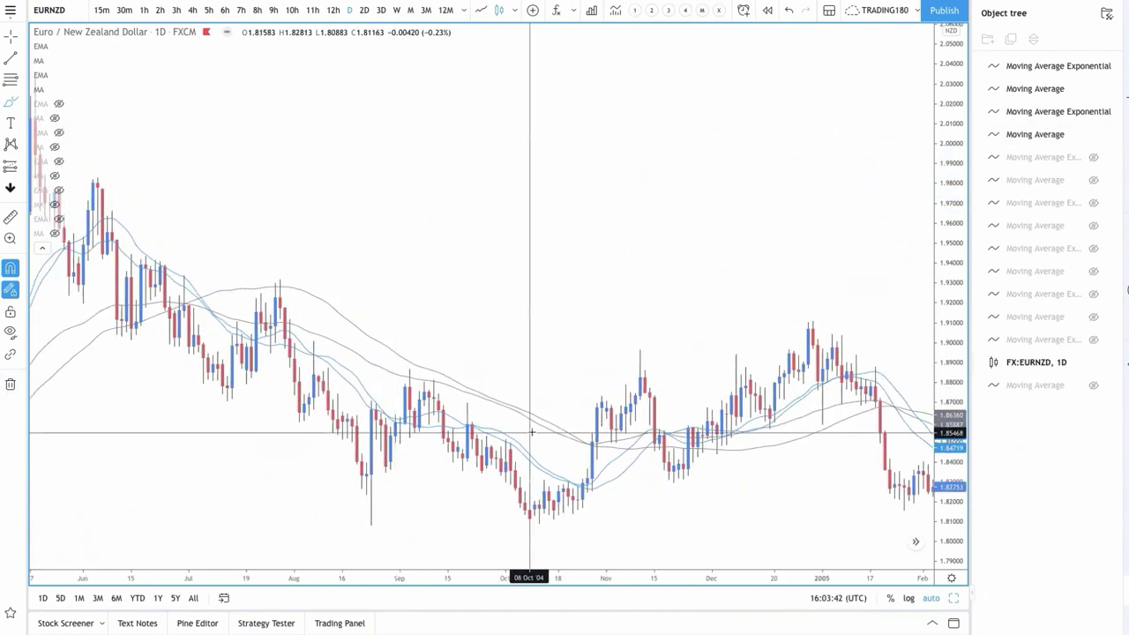
# - Show the first two hidden EMA and MA pairs, the green and the yellow averages
pyautogui.moveTo(55, 123)
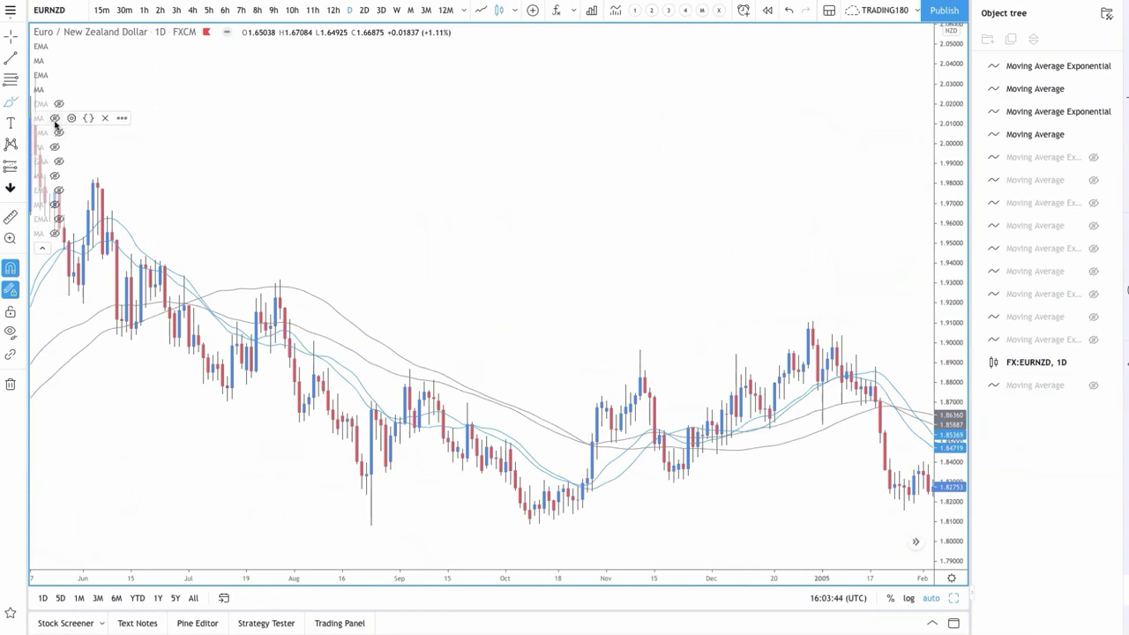
pyautogui.click(54, 104)
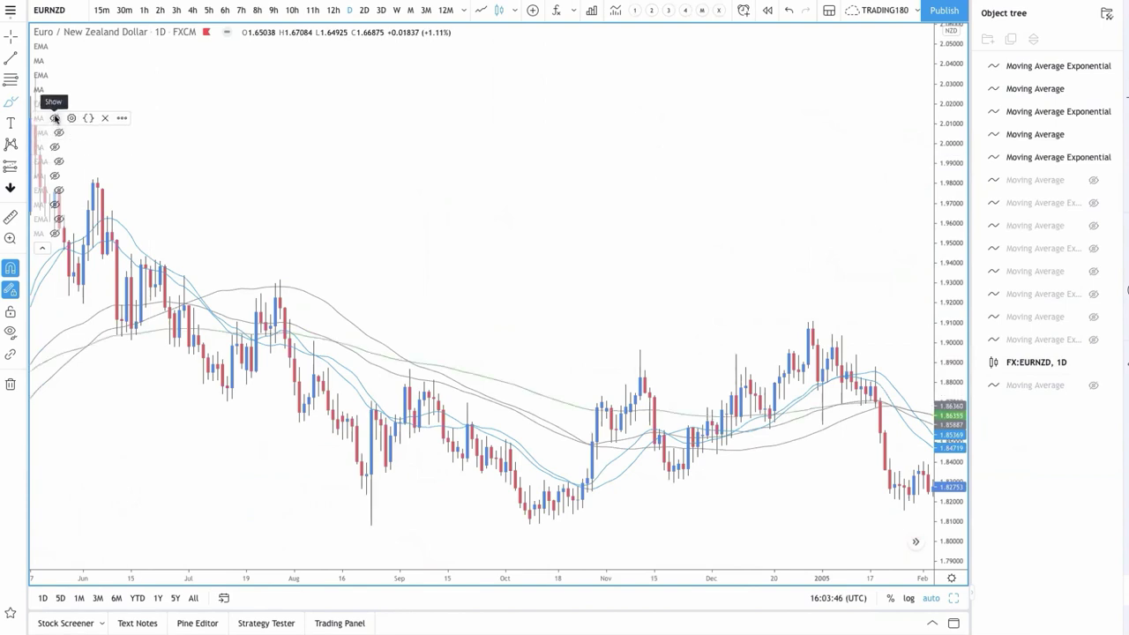
pyautogui.click(54, 118)
pyautogui.click(55, 133)
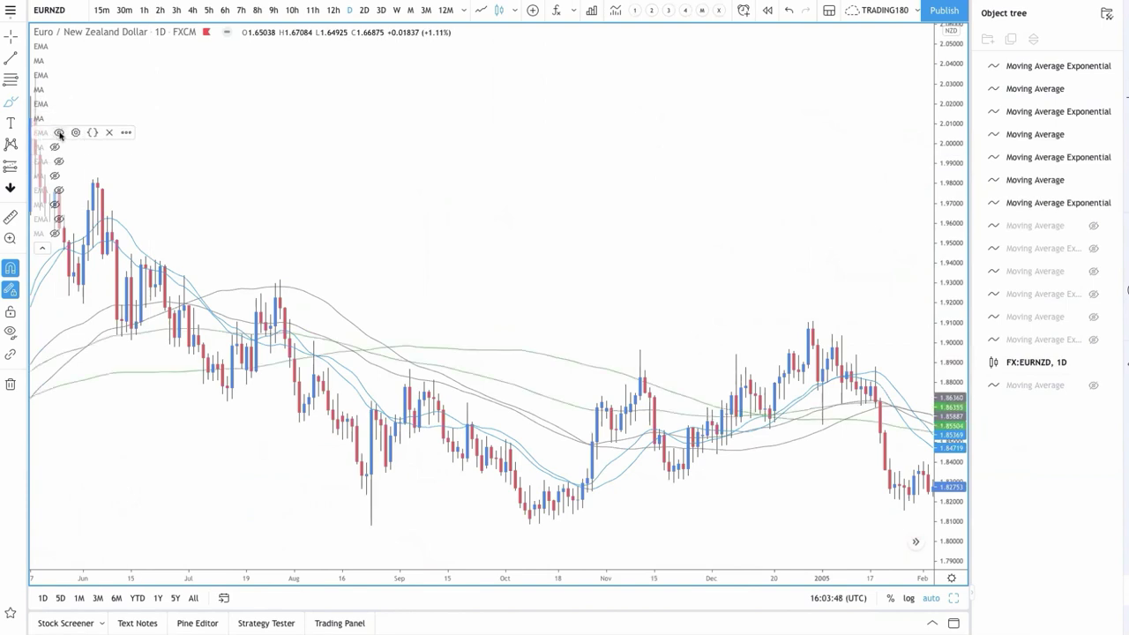
pyautogui.click(55, 147)
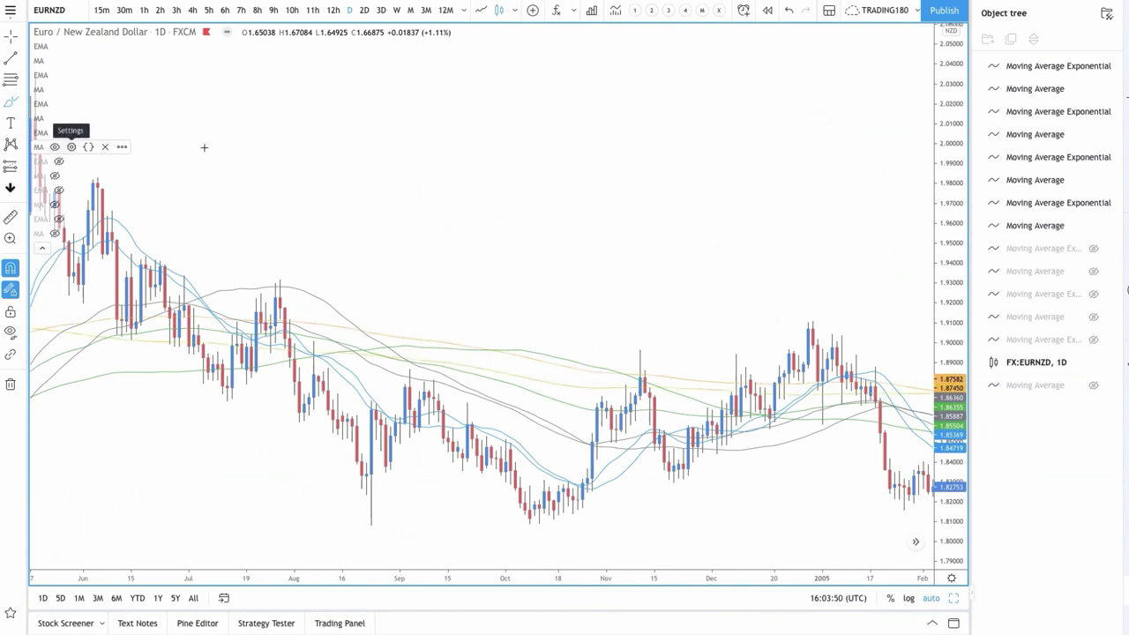
# - Circle the 10 November 2004 high at the yellow averages with the Brush and draw a downward arrow to the late November low
pyautogui.click(18, 104)
pyautogui.scroll(3, 519, 266)
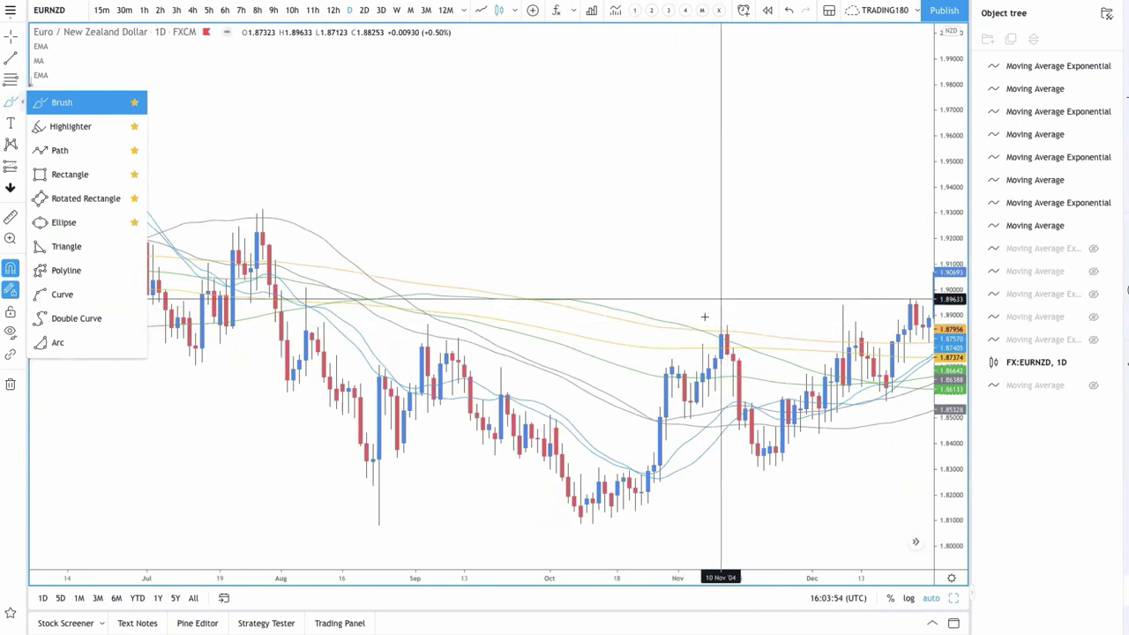
pyautogui.moveTo(749, 304)
pyautogui.mouseDown()
pyautogui.moveTo(735, 377)
pyautogui.moveTo(783, 453)
pyautogui.moveTo(794, 421)
pyautogui.mouseUp()
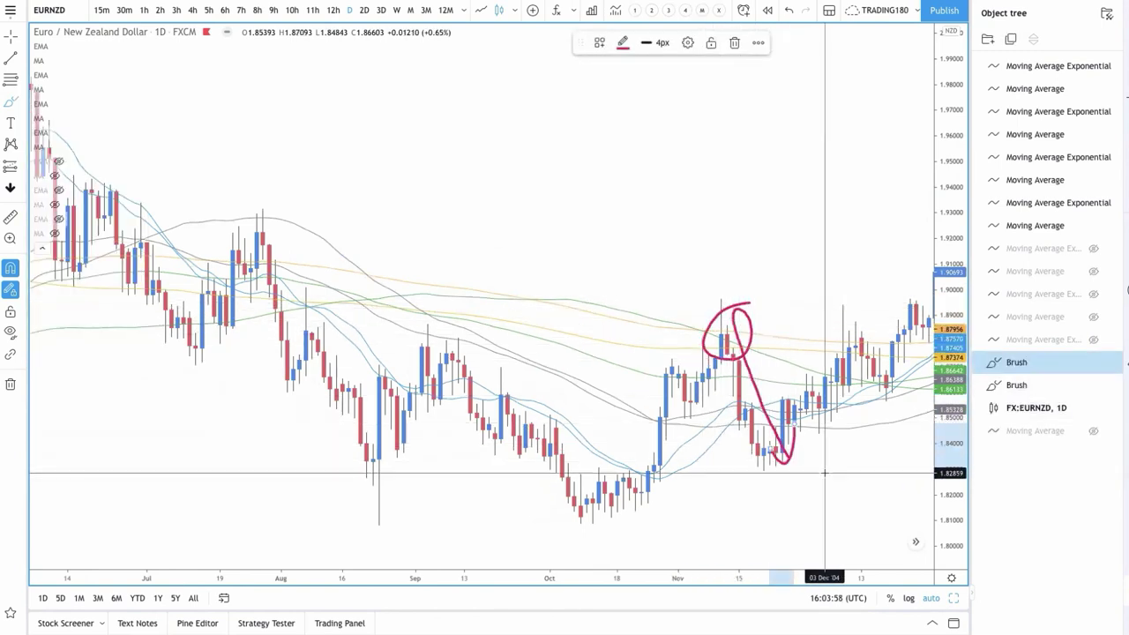
# - Examine how price reacts to the blue, grey, green and yellow averages from December 2004 through September 2007
pyautogui.hscroll(15, 820, 447)
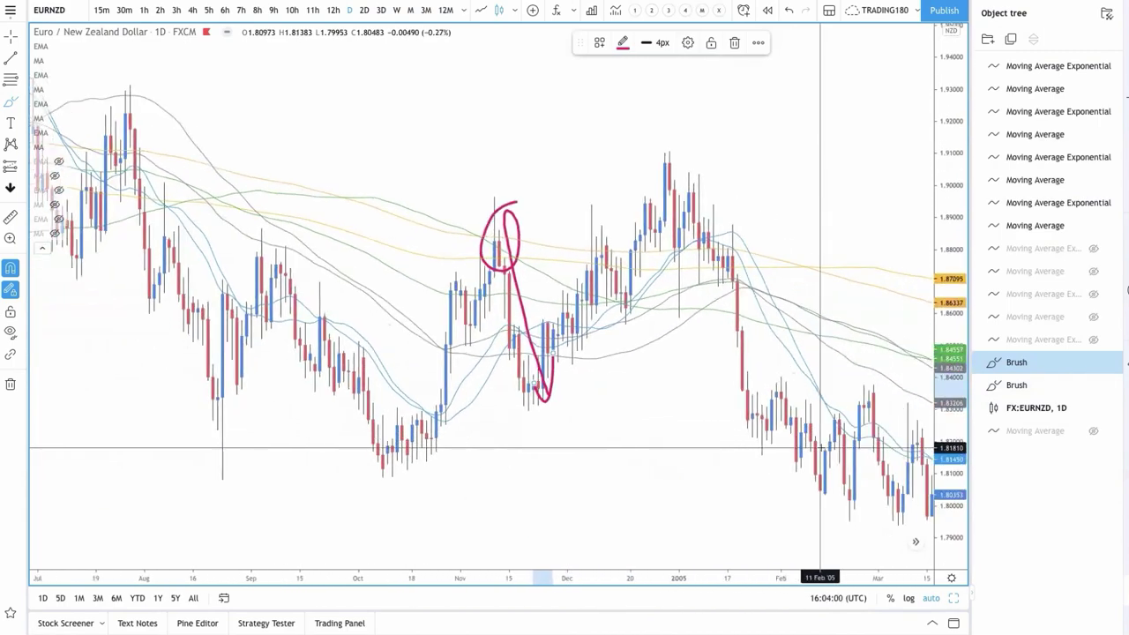
pyautogui.hscroll(15, 821, 447)
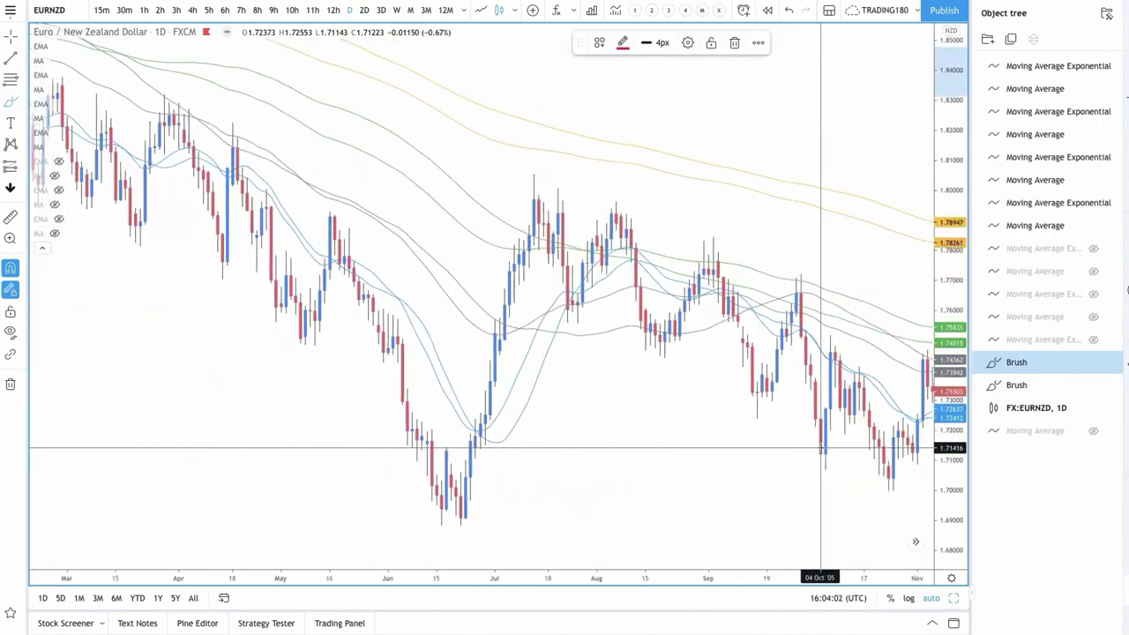
pyautogui.hscroll(15, 820, 448)
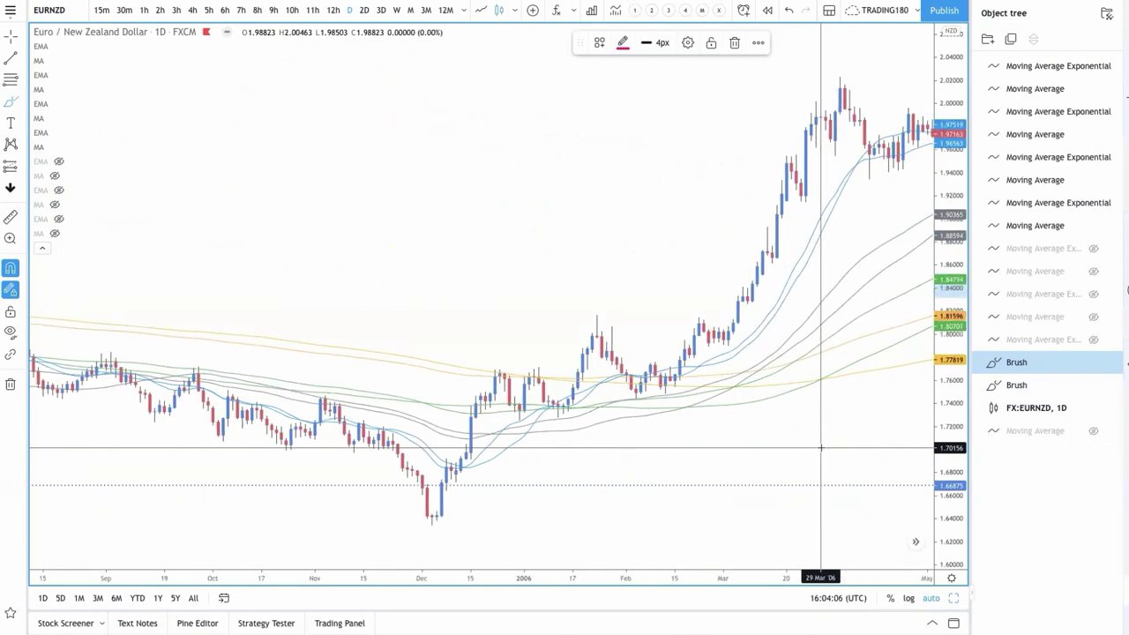
pyautogui.hscroll(15, 820, 448)
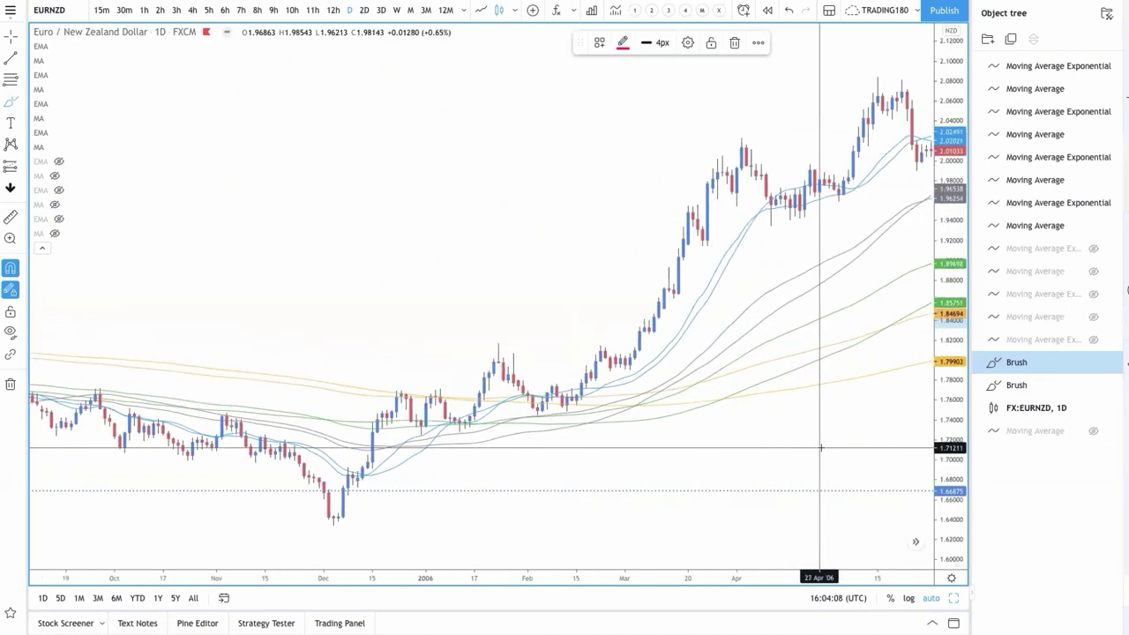
pyautogui.hscroll(15, 850, 395)
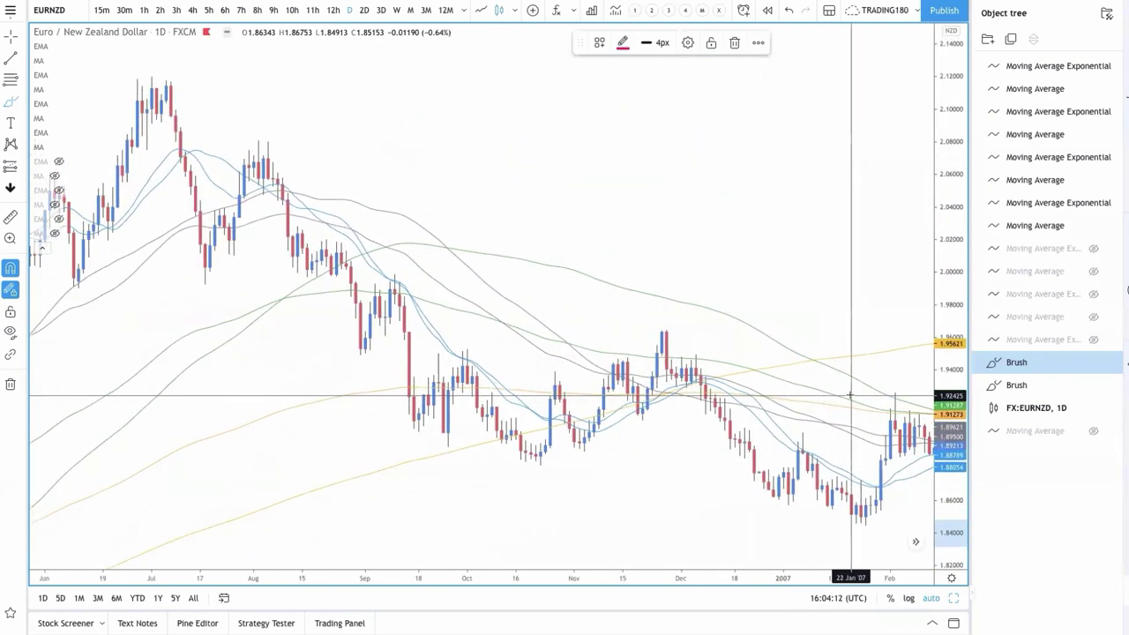
pyautogui.hscroll(10, 849, 395)
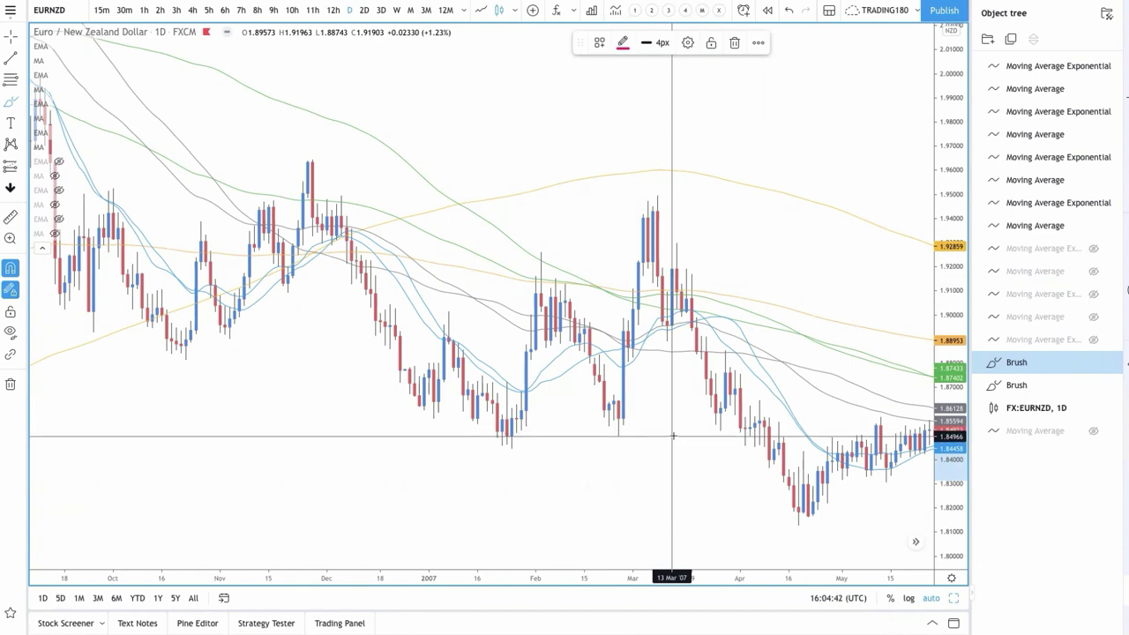
pyautogui.hscroll(2, 682, 446)
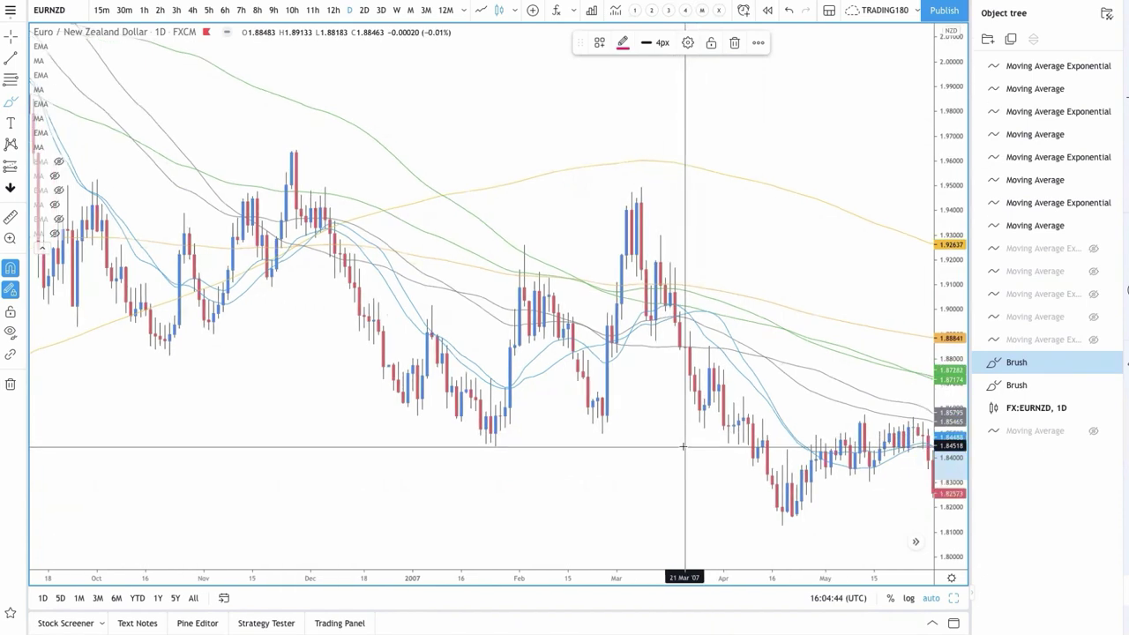
pyautogui.hscroll(10, 682, 446)
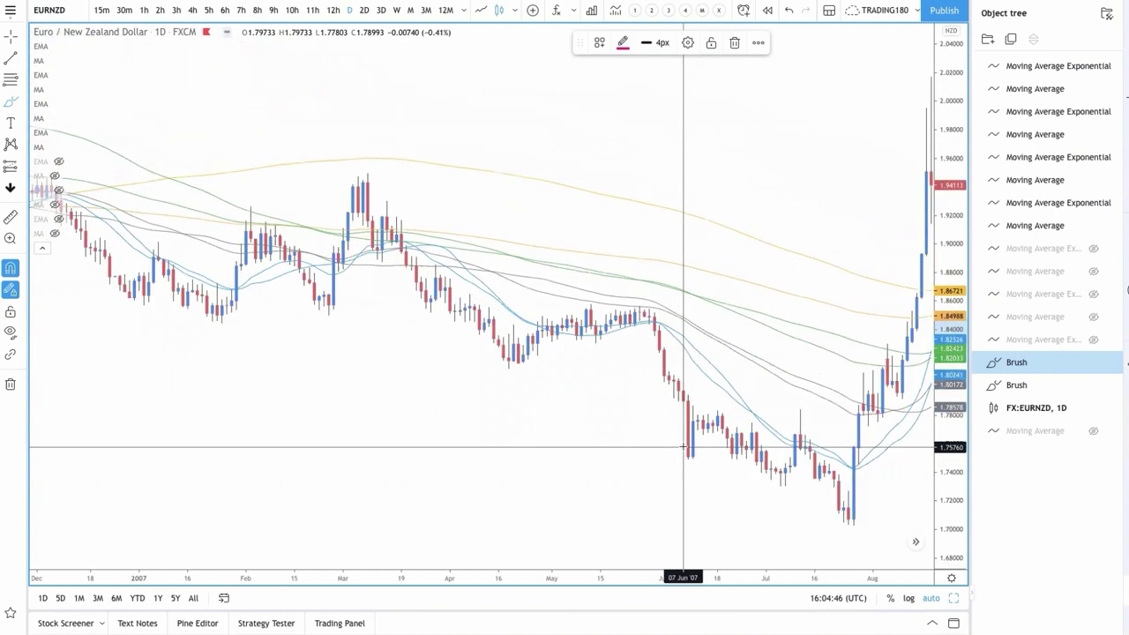
pyautogui.hscroll(5, 682, 446)
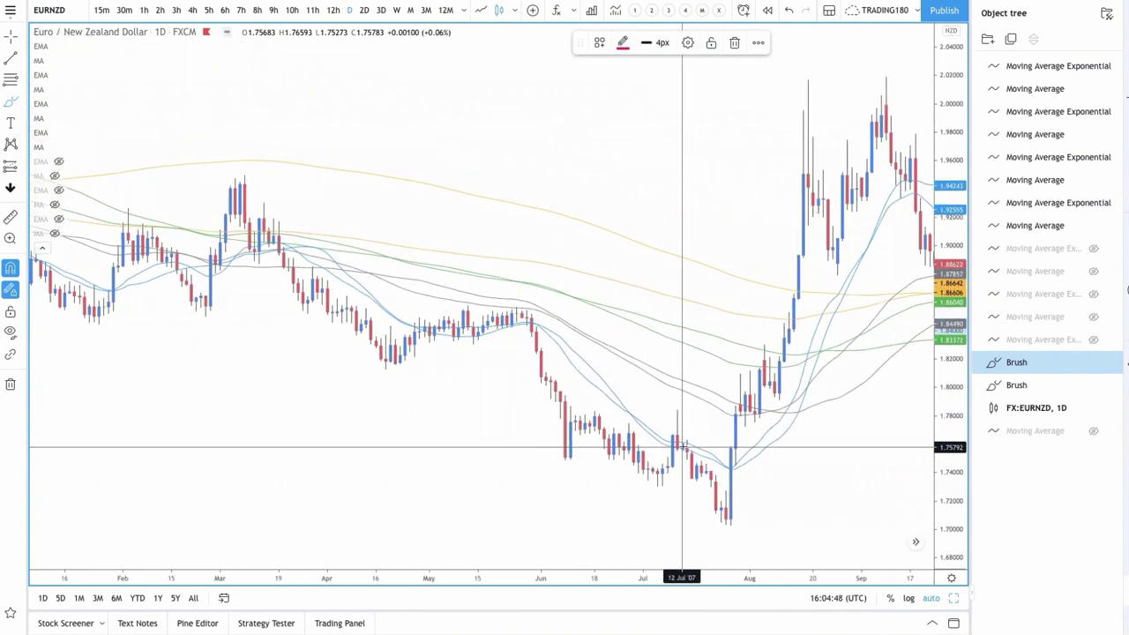